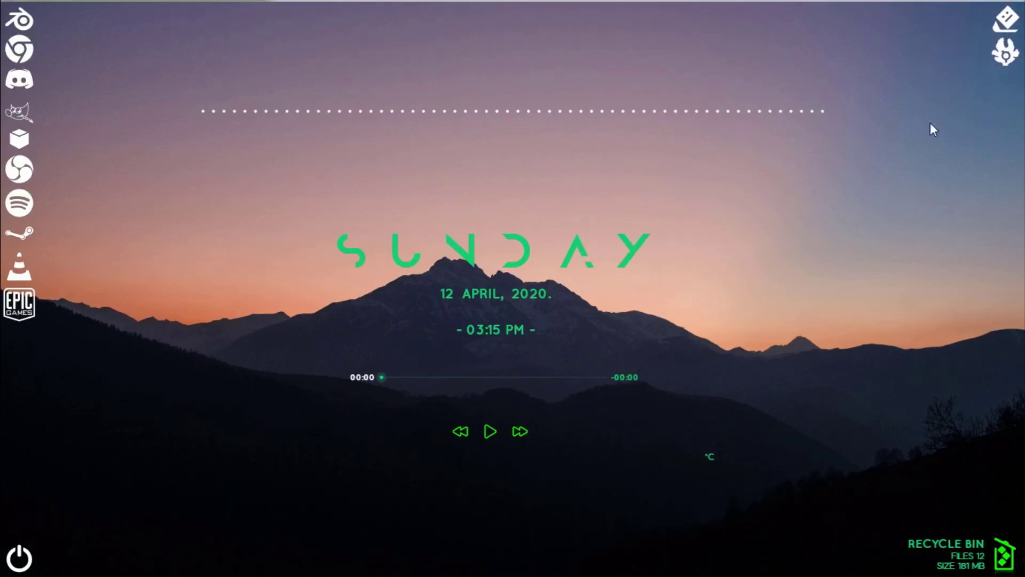
Reveal the left-side Rainmeter app dock on the desktop.
mouse_move(2, 6)
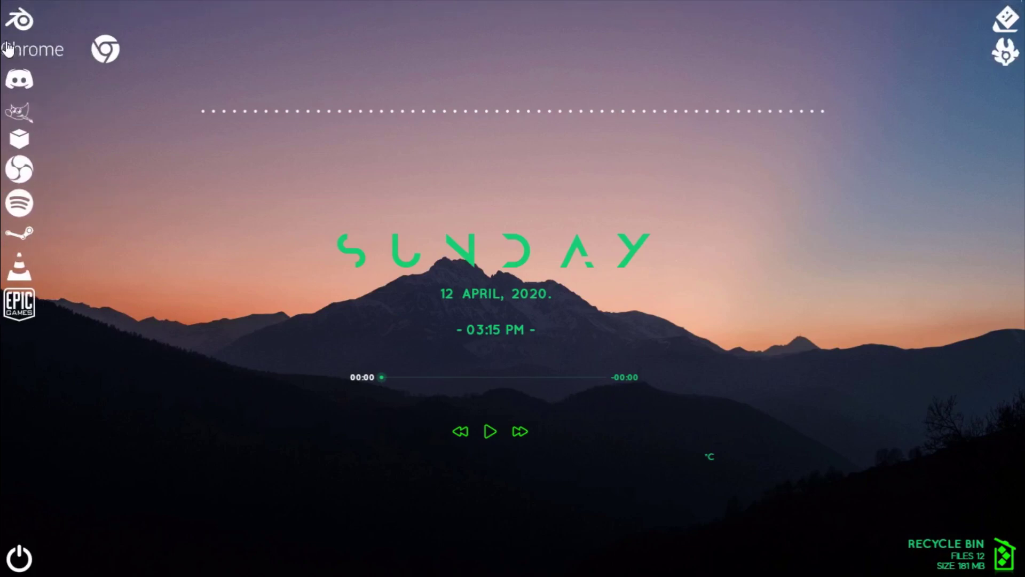
Launch GIMP and open the HitFilmExpress_105.ico icon file.
click(37, 115)
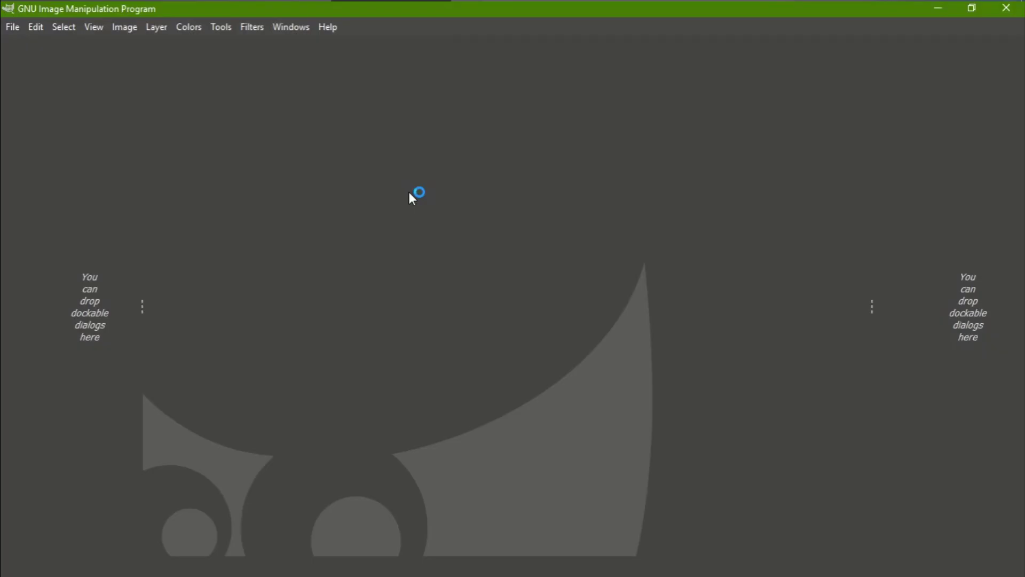
click(12, 27)
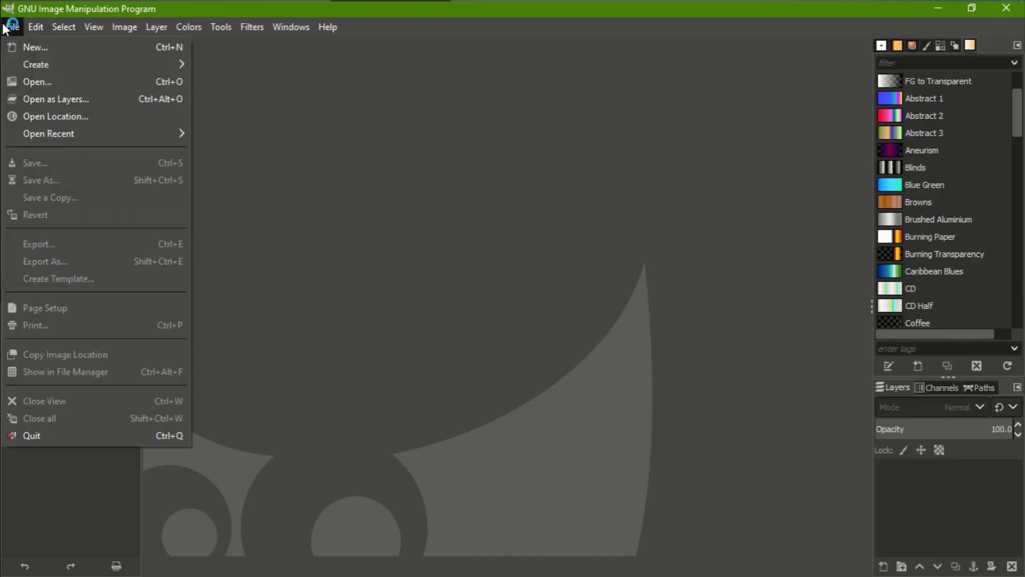
click(43, 78)
click(181, 113)
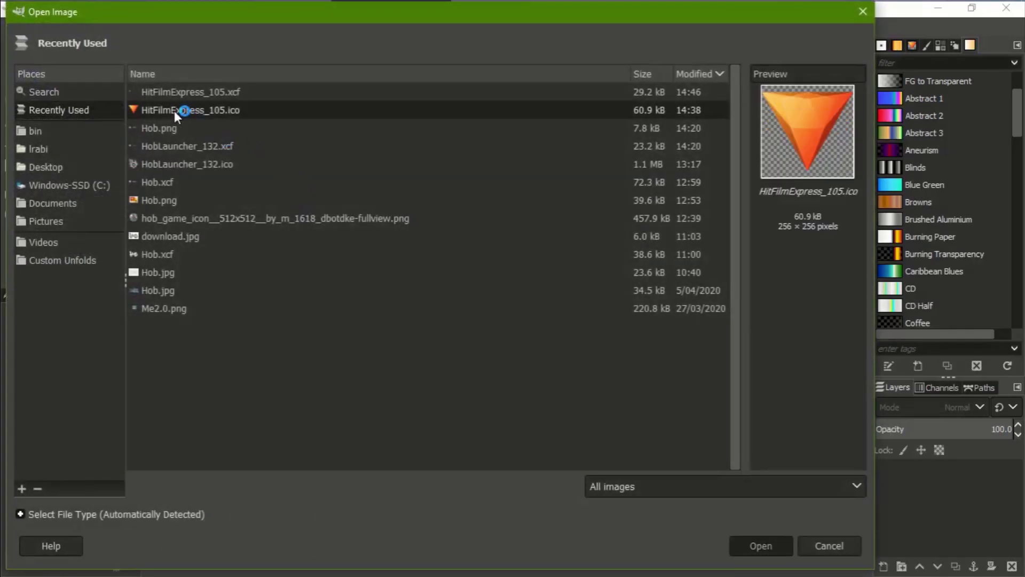
double_click(176, 112)
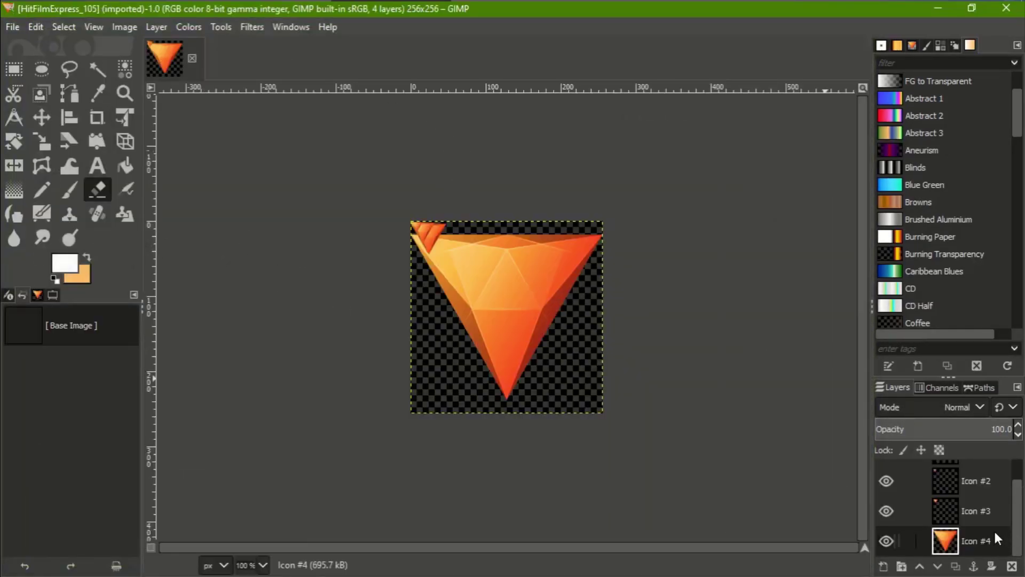
Delete layers Icon #3, Icon #1 and Icon #2, keeping only the 256×256 Icon #4.
click(978, 511)
click(1012, 566)
click(972, 476)
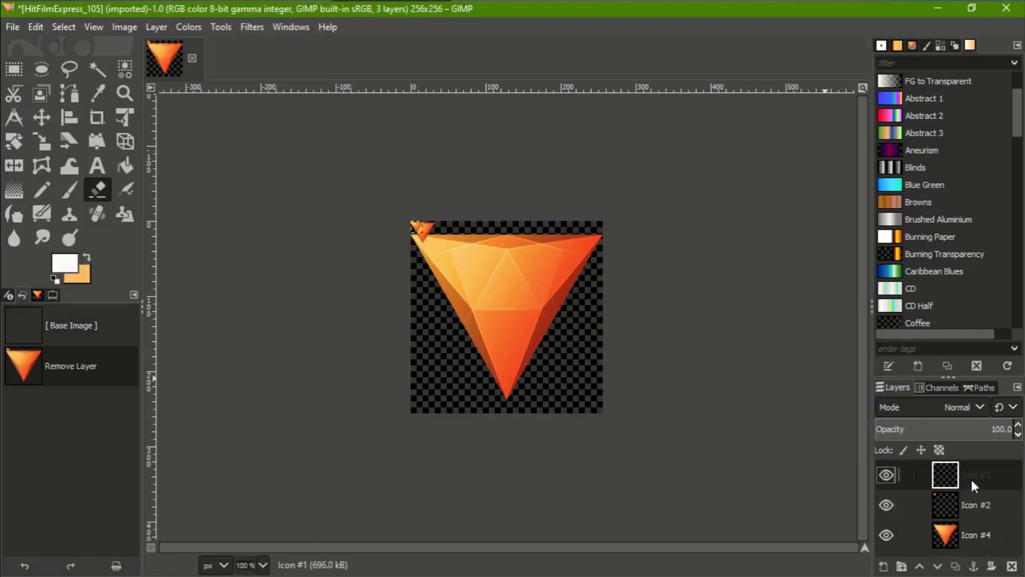
click(1012, 566)
click(1012, 566)
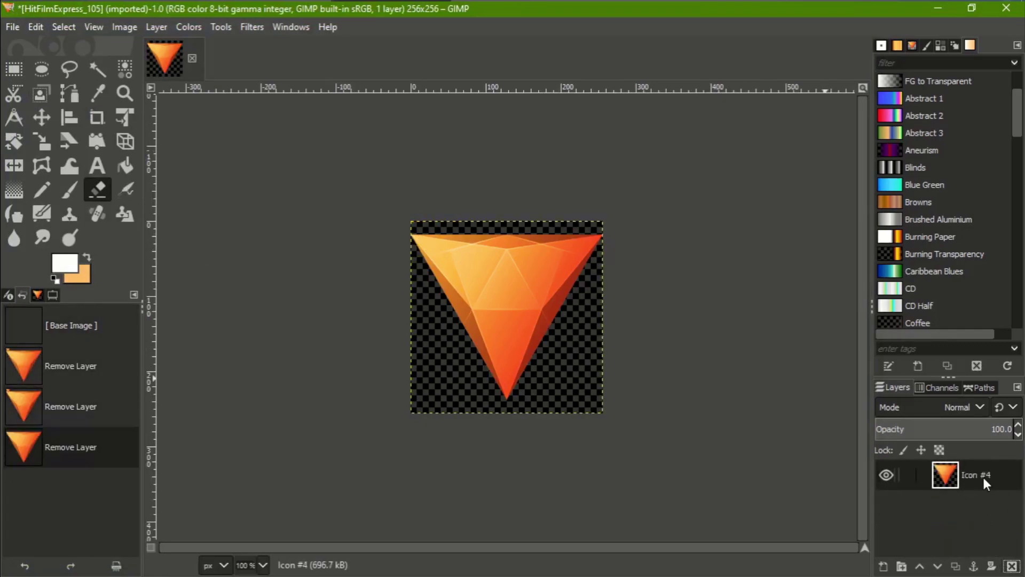
Scale the Icon #4 triangle layer down to 150×150 pixels.
right_click(984, 477)
click(883, 278)
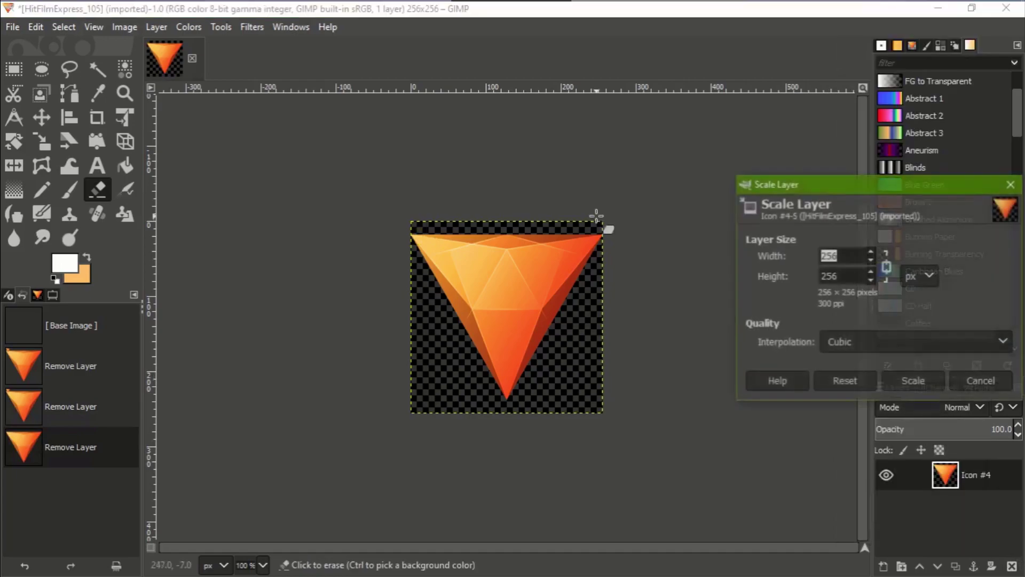
click(932, 382)
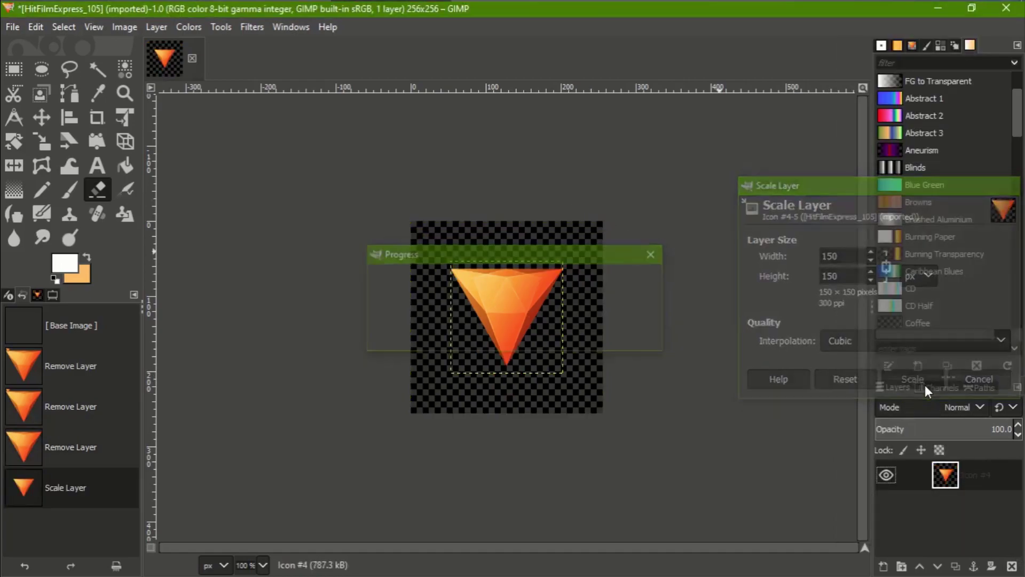
right_click(965, 470)
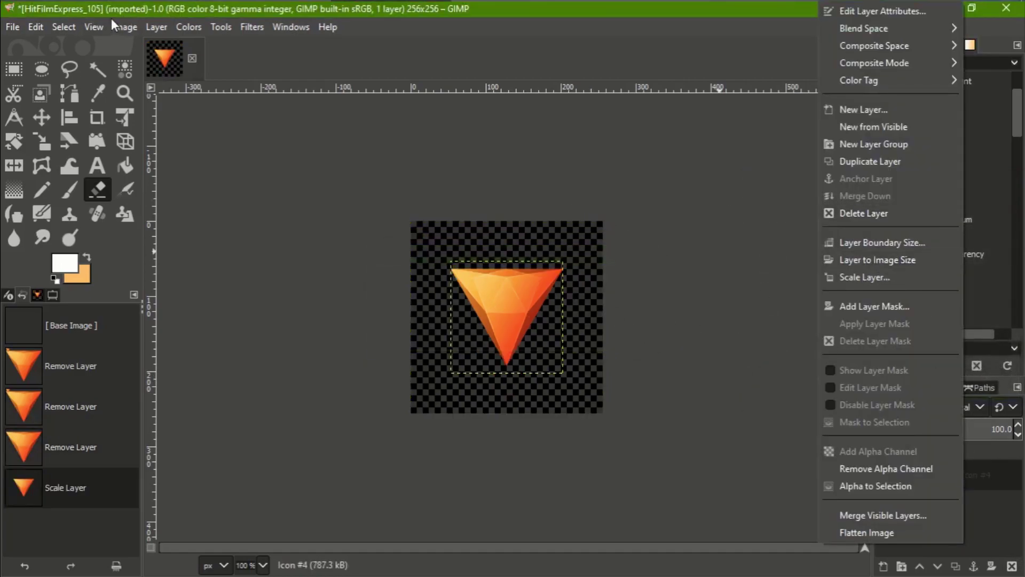
click(127, 27)
Resize the canvas to 800×200 pixels.
click(127, 27)
click(158, 154)
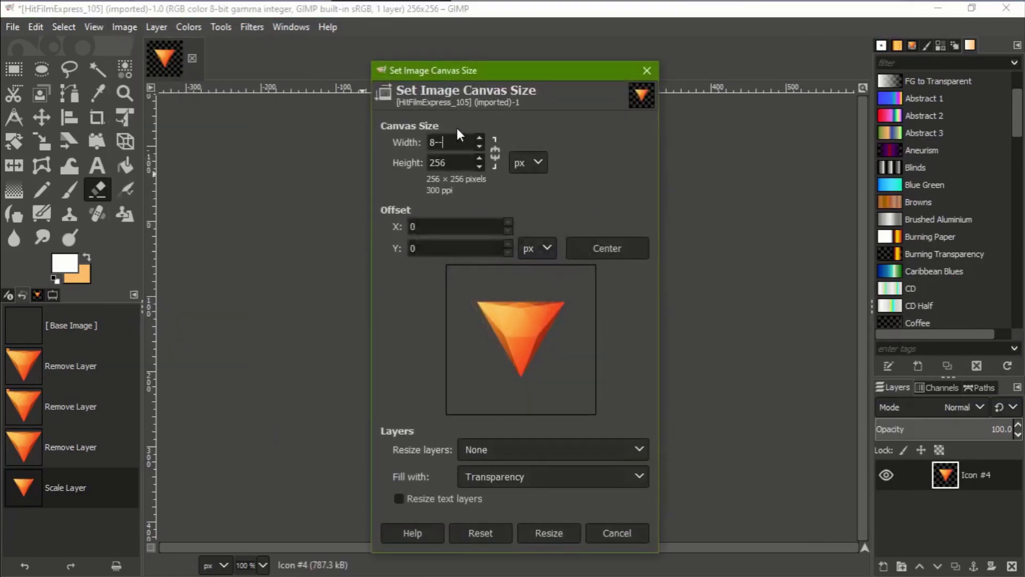
text(800)
key(Tab)
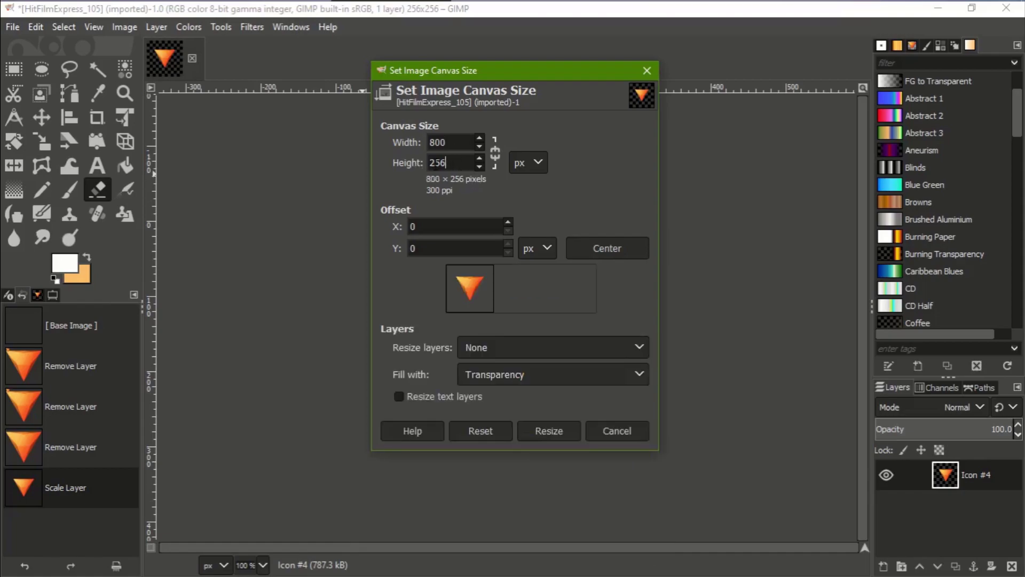
text(200)
key(Tab)
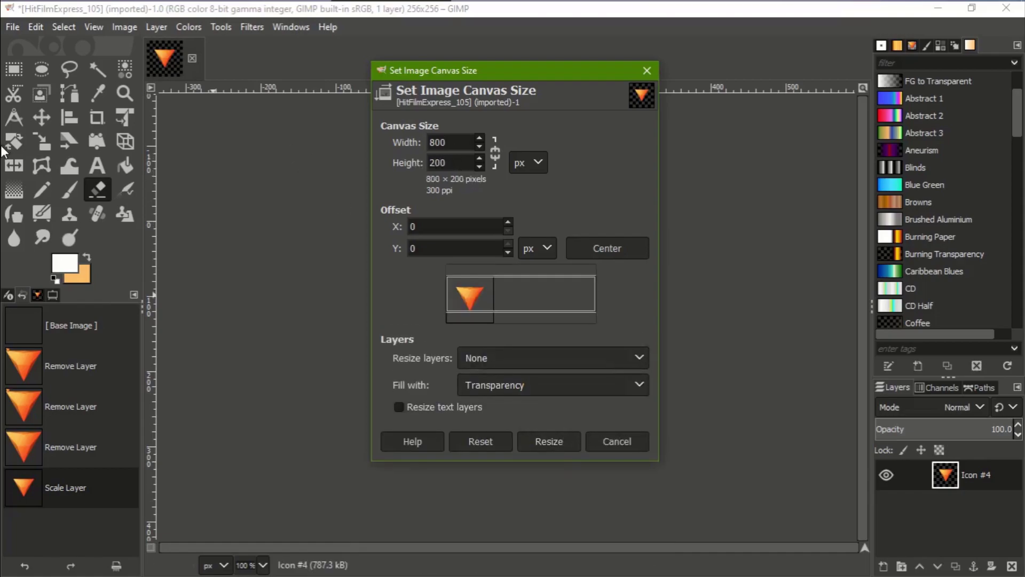
click(542, 441)
Move the triangle layer to the right end of the canvas with the Move tool.
key(m)
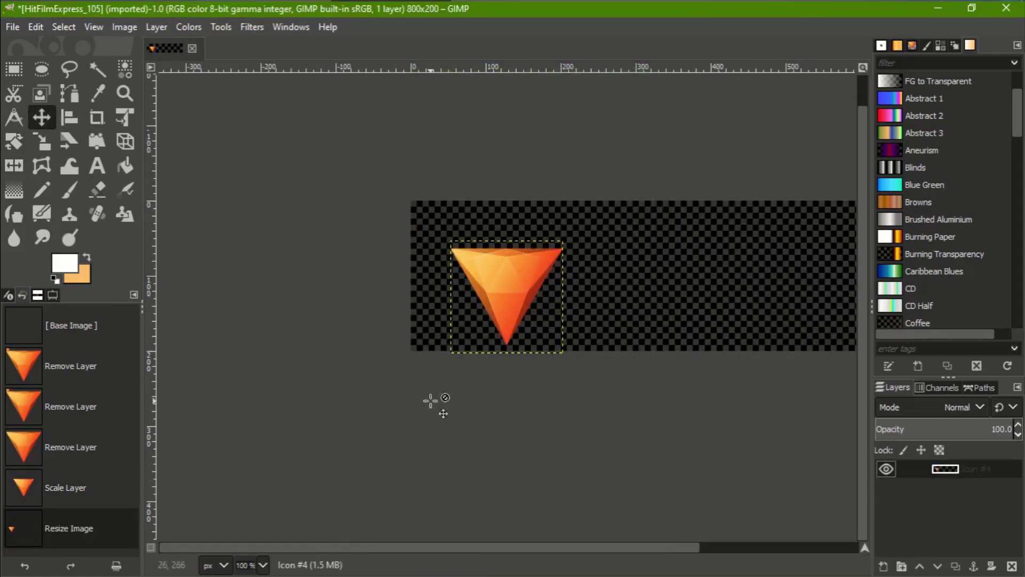
drag(509, 311, 720, 280)
drag(597, 546, 780, 541)
drag(665, 263, 742, 276)
scroll(741, 259, up, 4)
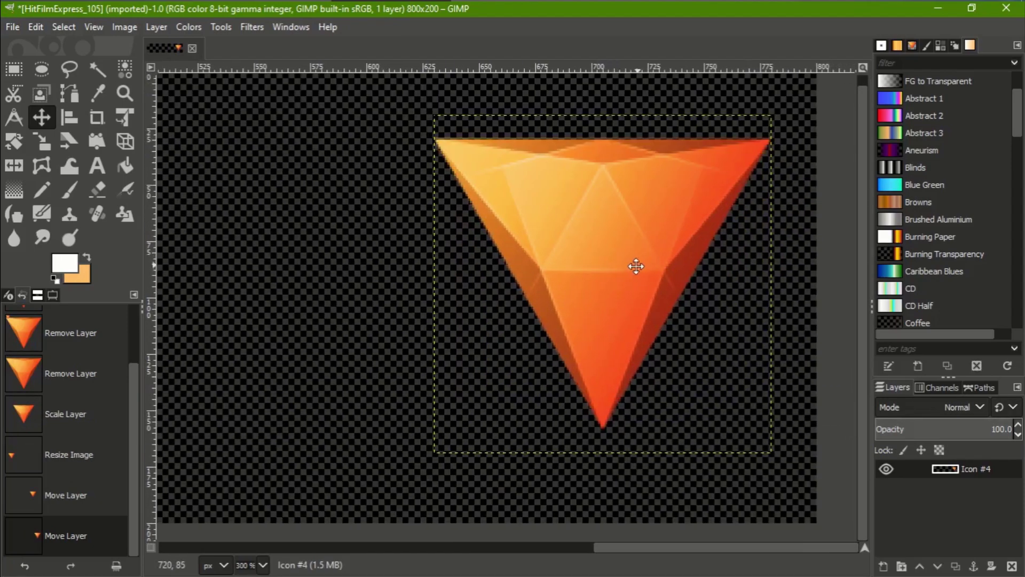
drag(636, 266, 574, 263)
Duplicate Icon #4 and move the copy, Icon #5, to the top of the layer stack.
right_click(968, 469)
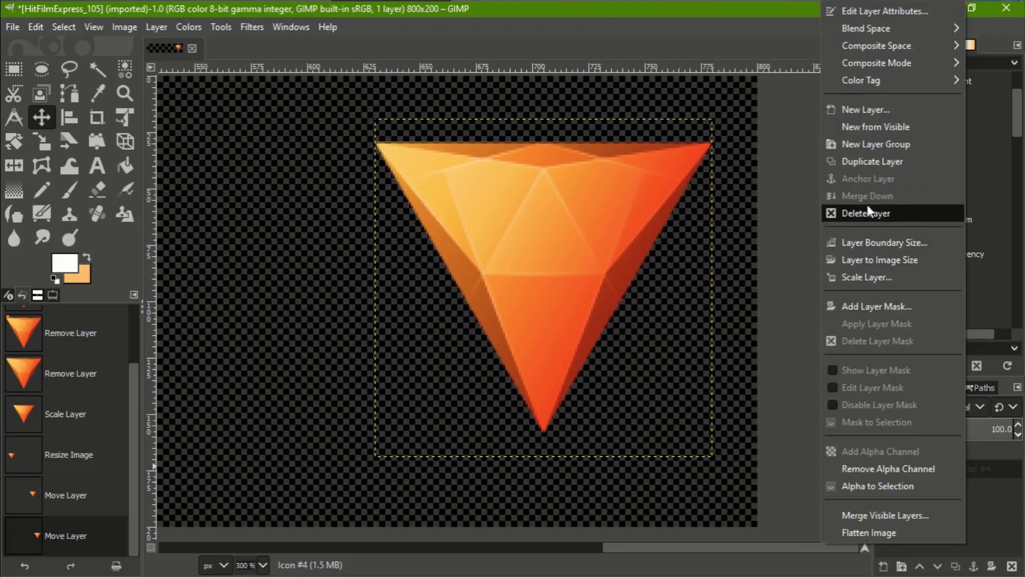
click(869, 159)
drag(1001, 484, 969, 461)
right_click(973, 468)
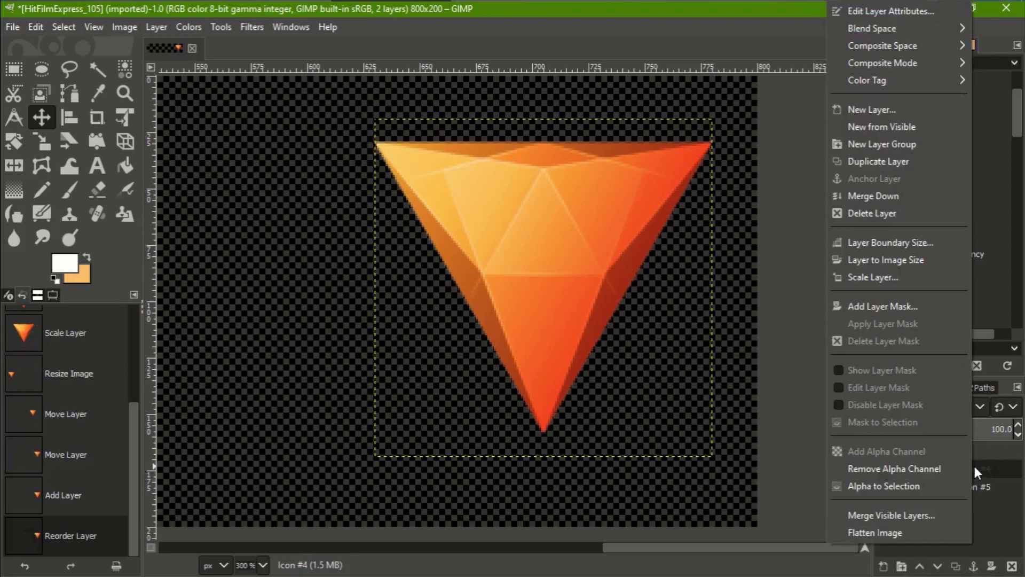
click(975, 462)
drag(986, 486, 988, 468)
Lock Icon #5's position and transparency, hide it, and select Icon #4.
click(921, 449)
click(940, 449)
click(982, 487)
click(886, 469)
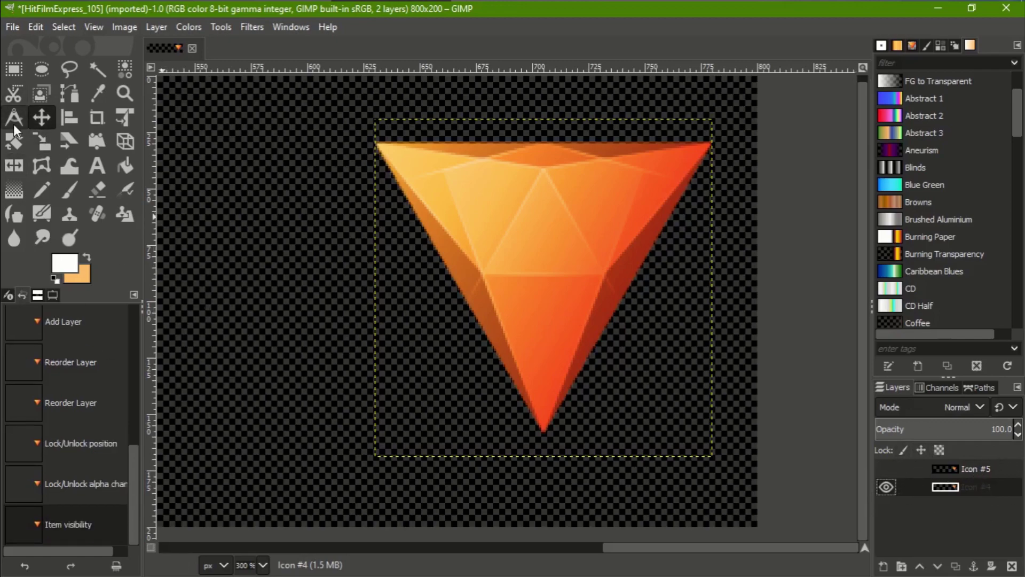
Bucket-fill the Icon #4 triangle white at threshold 255, comparing it with Icon #5 shown and hidden.
click(128, 167)
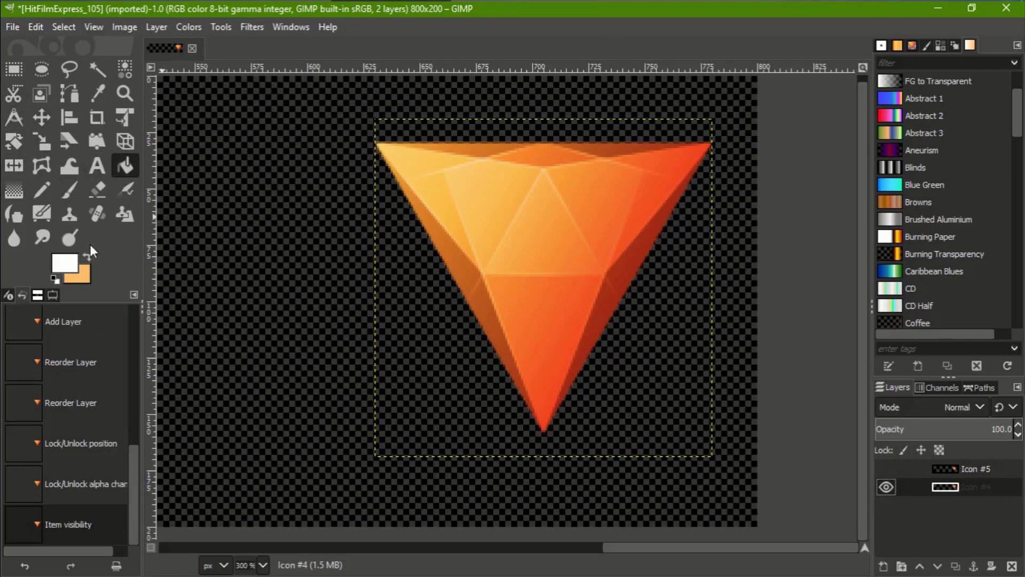
click(8, 295)
scroll(30, 450, down, 2)
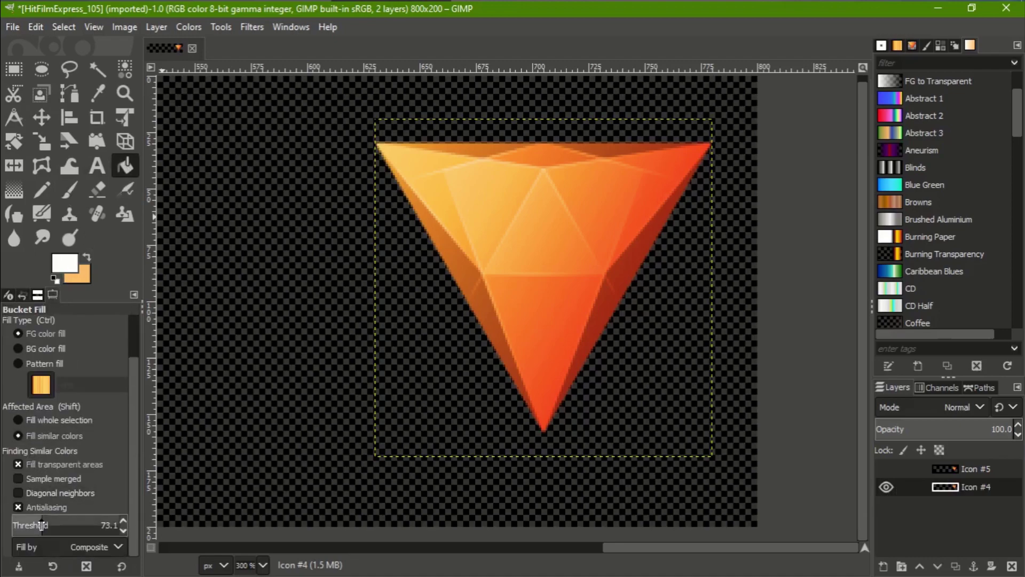
drag(58, 524, 414, 499)
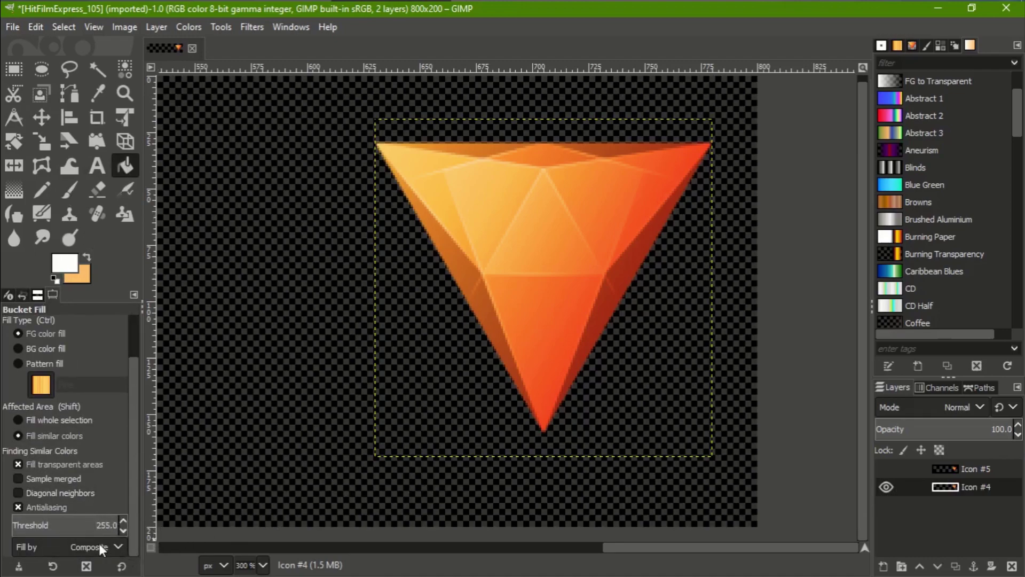
scroll(53, 402, up, 2)
click(523, 235)
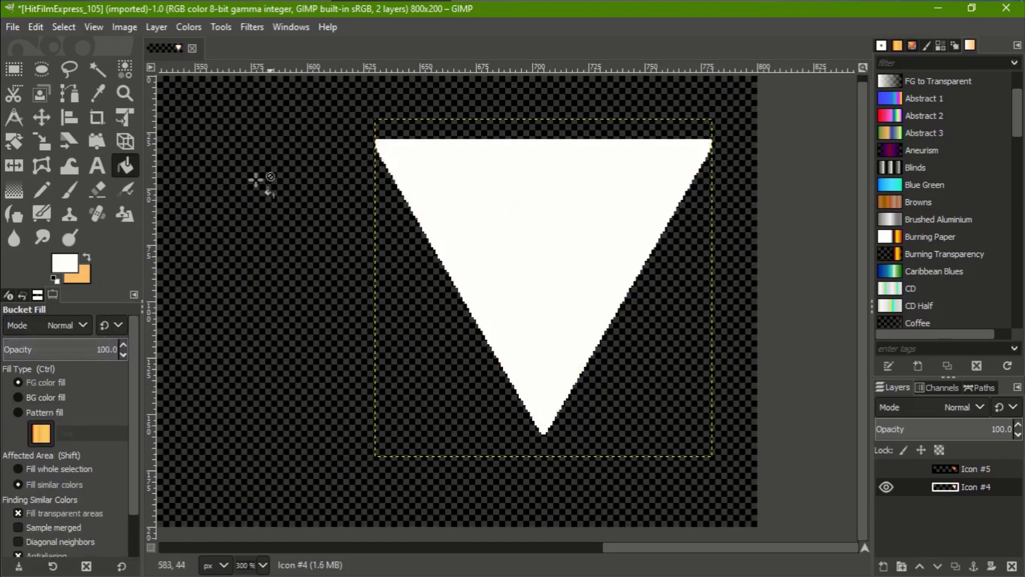
click(886, 469)
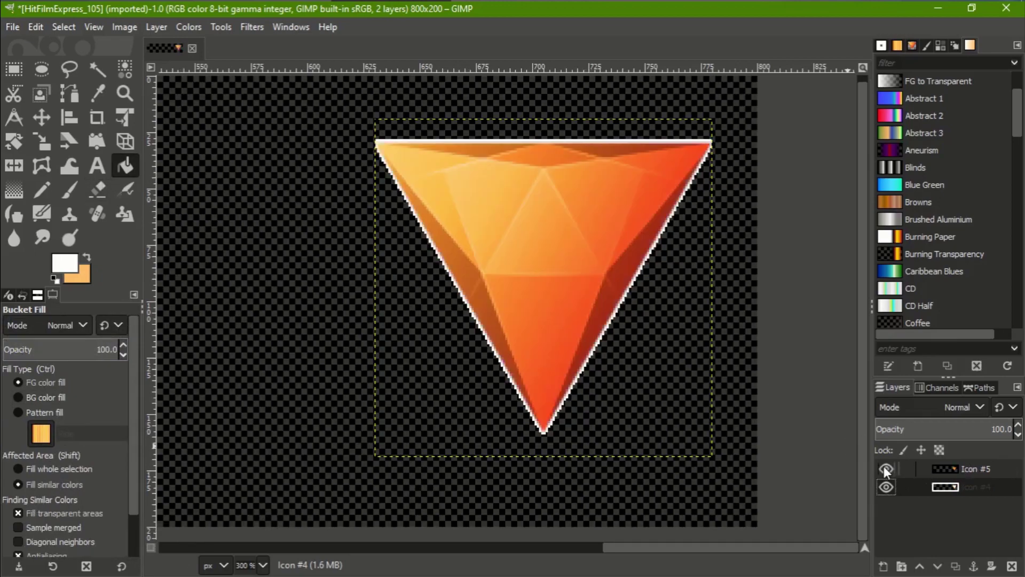
click(883, 467)
click(884, 467)
click(885, 469)
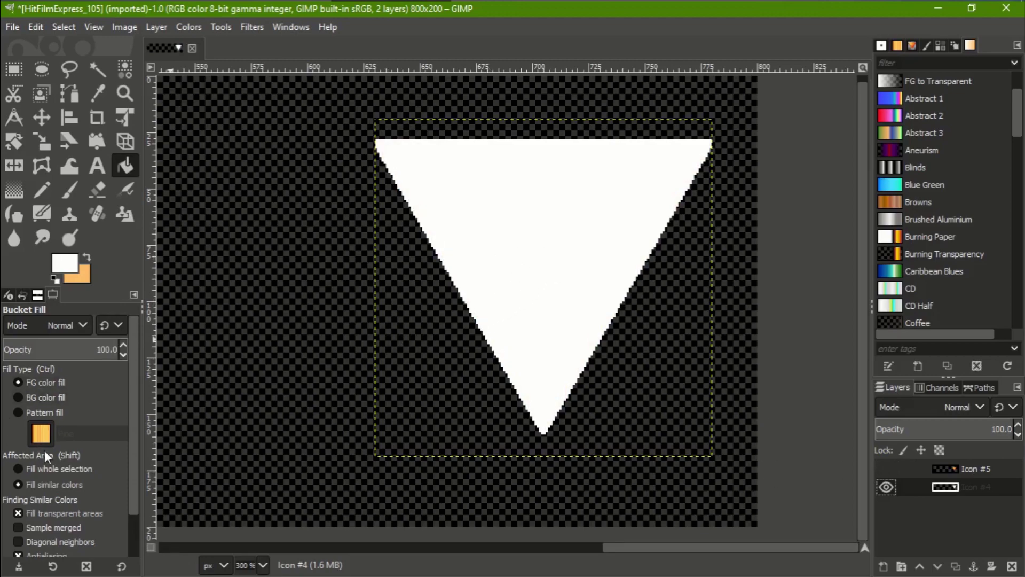
click(885, 469)
click(886, 469)
click(887, 469)
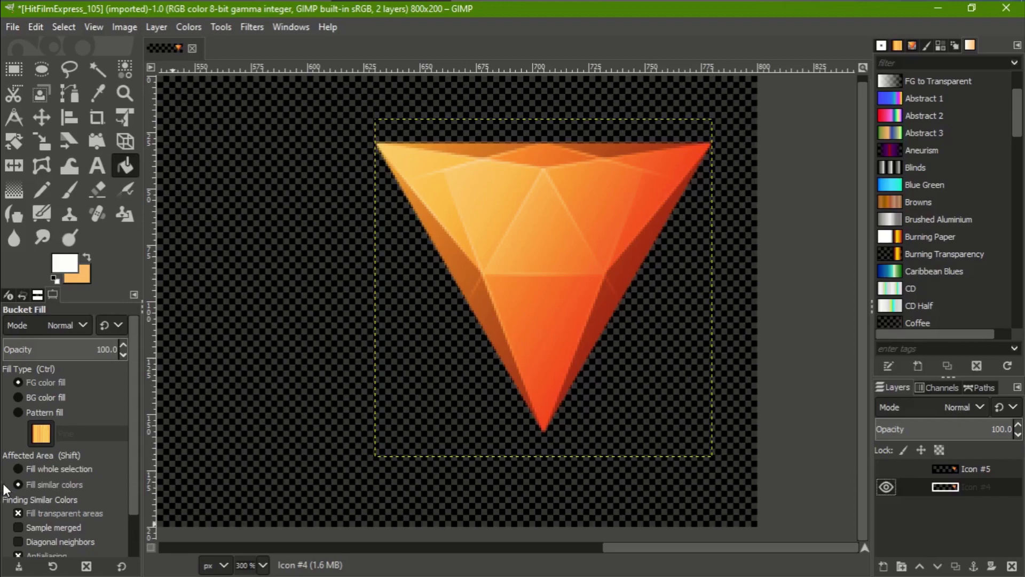
Switch Fill by to Hue (HSV), refill the triangle white, and show Icon #5 over it.
scroll(7, 489, down, 3)
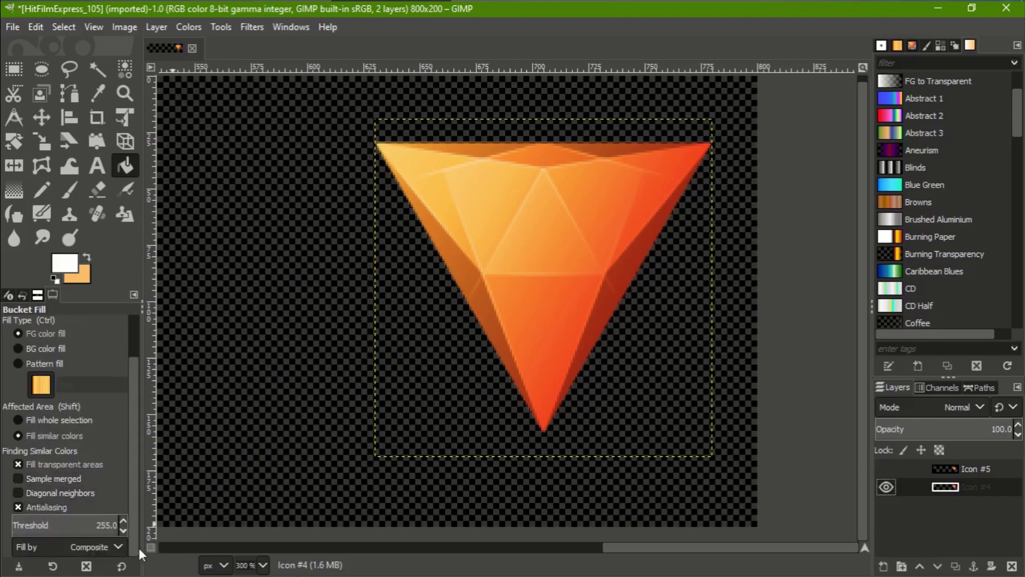
click(91, 546)
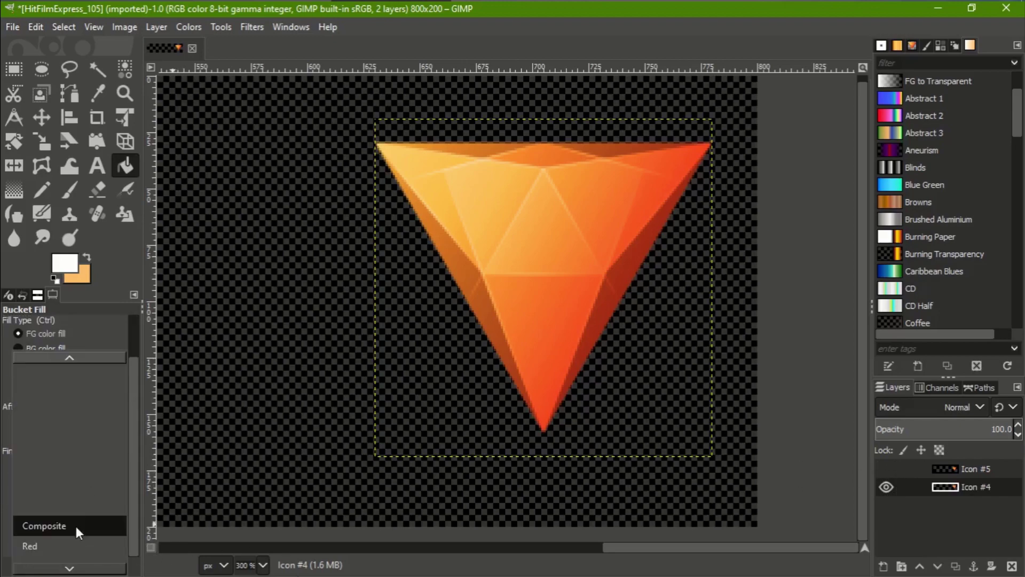
click(63, 536)
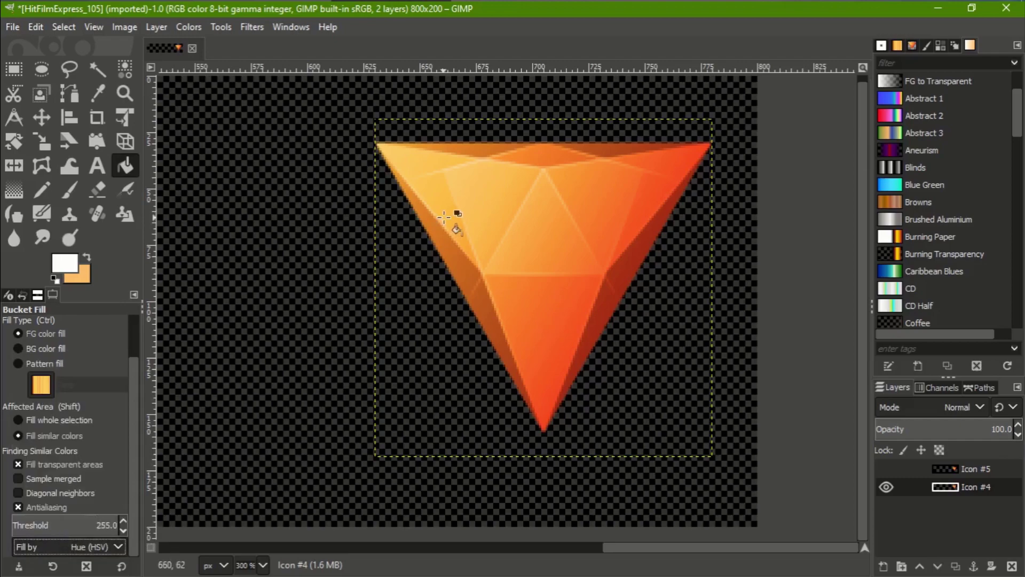
click(532, 224)
click(886, 468)
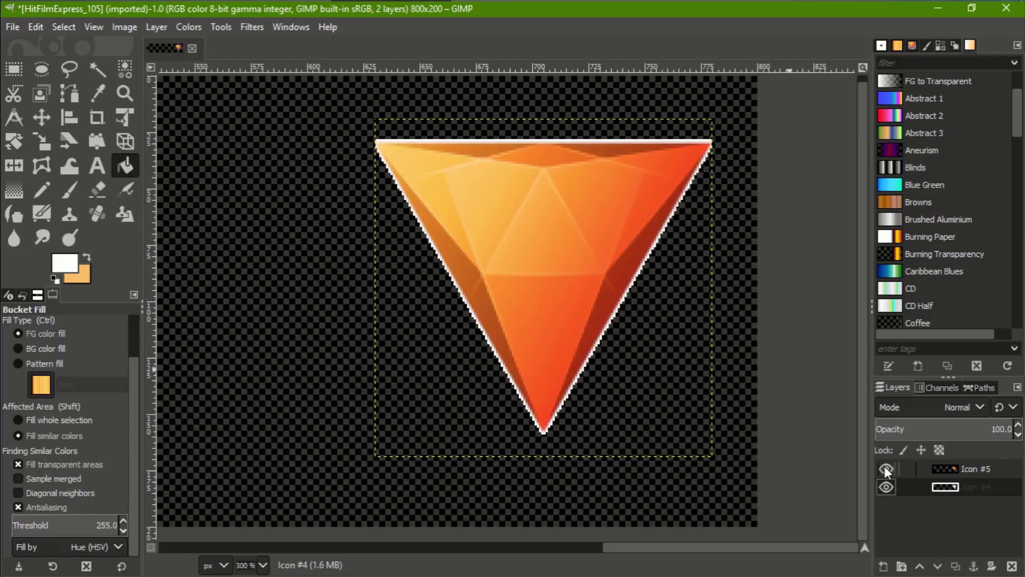
click(884, 466)
click(884, 467)
click(885, 469)
click(885, 468)
click(885, 468)
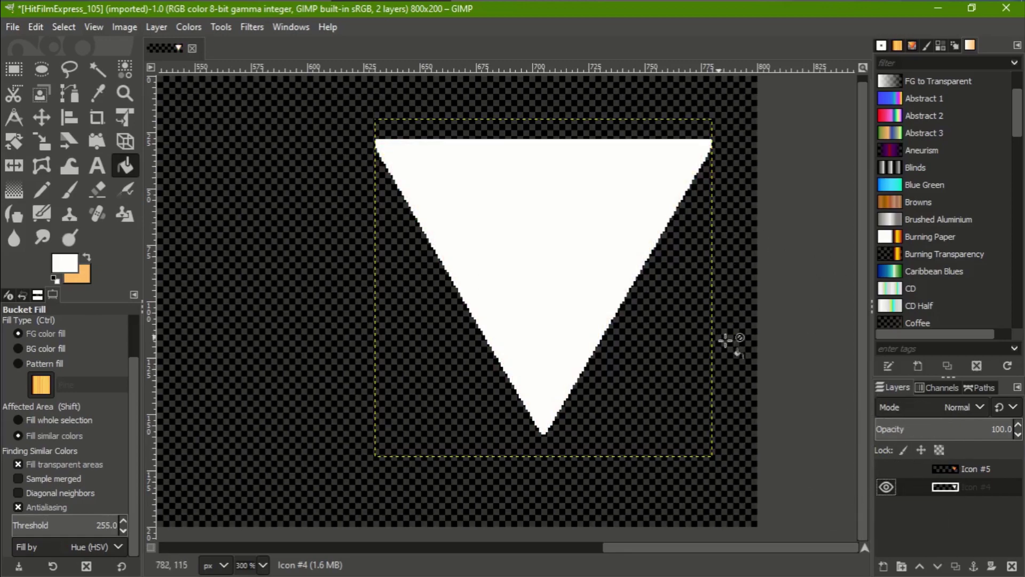
click(885, 469)
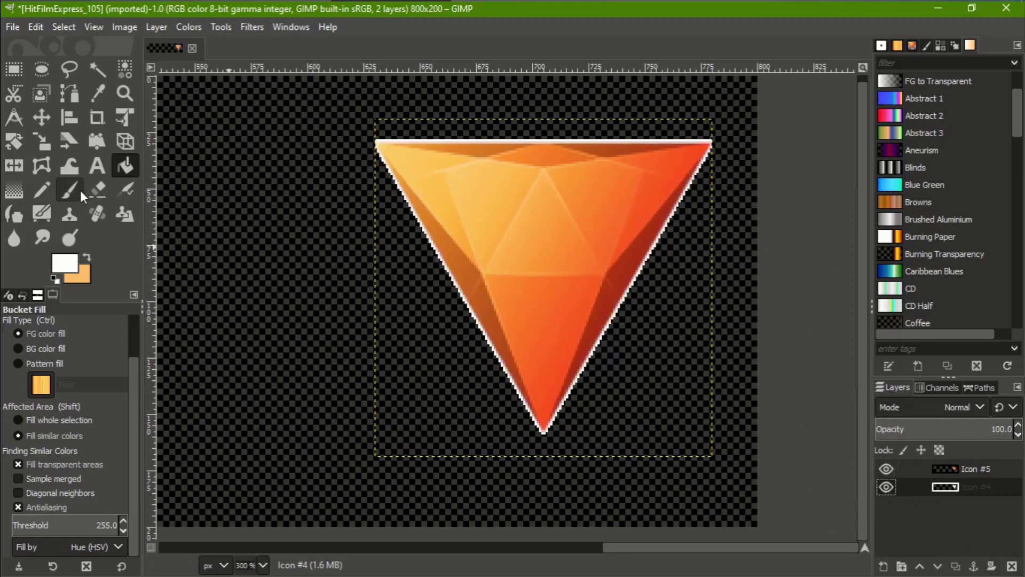
Pick the Eraser, zoom to the gem's top edge, and mark a start at the facet apex.
click(97, 191)
scroll(556, 229, up, 2)
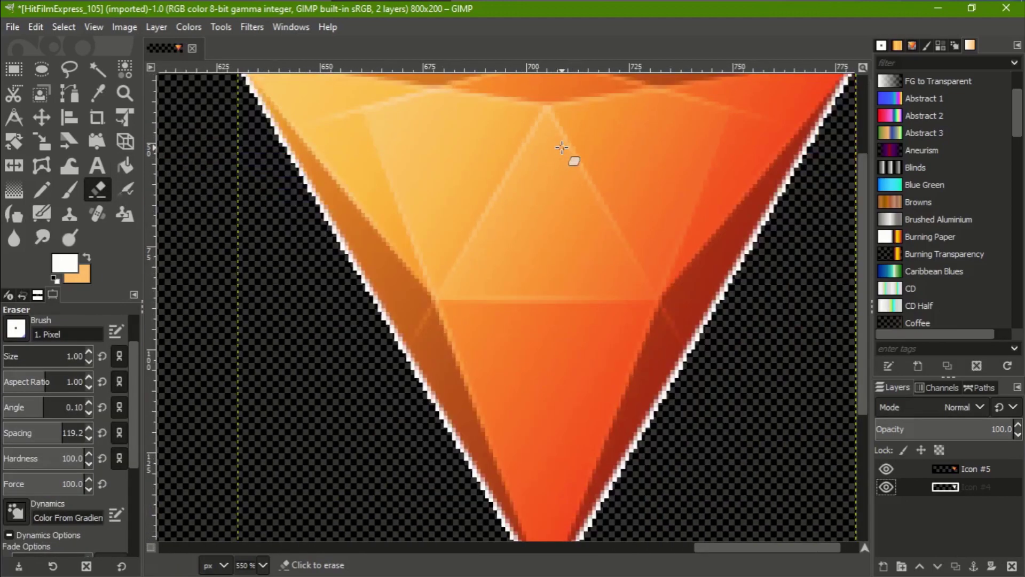
drag(561, 148, 513, 304)
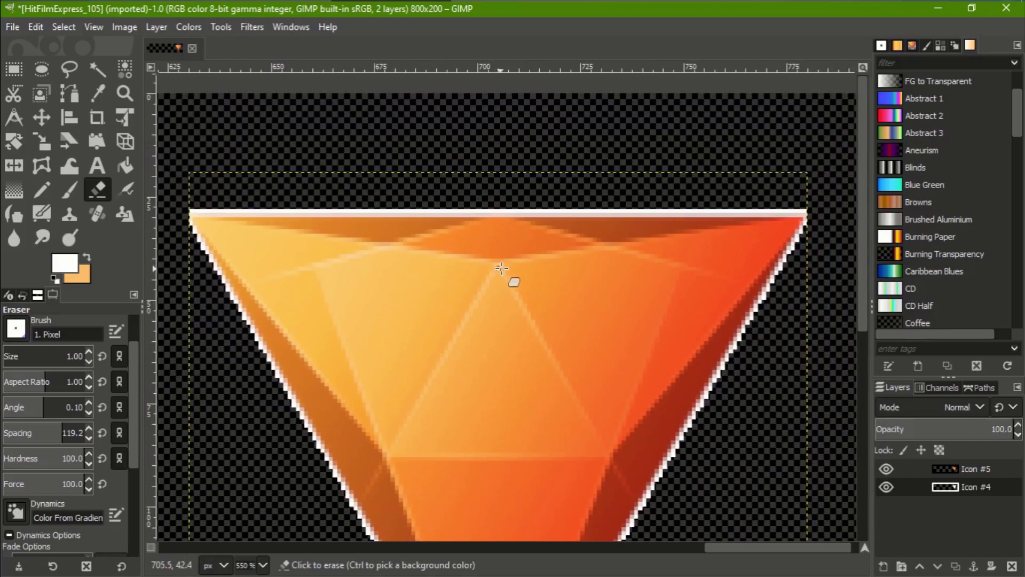
click(887, 468)
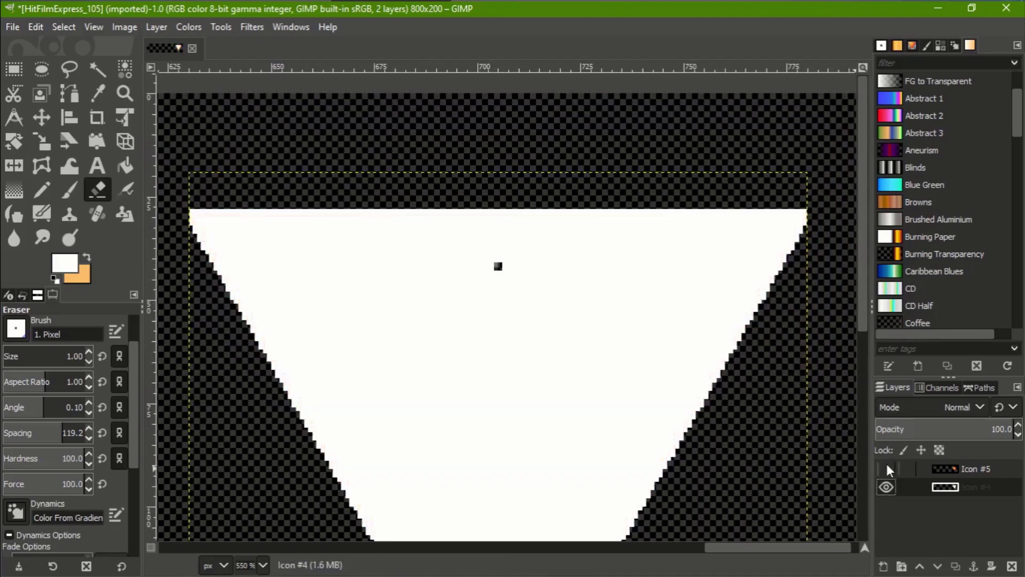
click(886, 464)
click(886, 463)
click(886, 463)
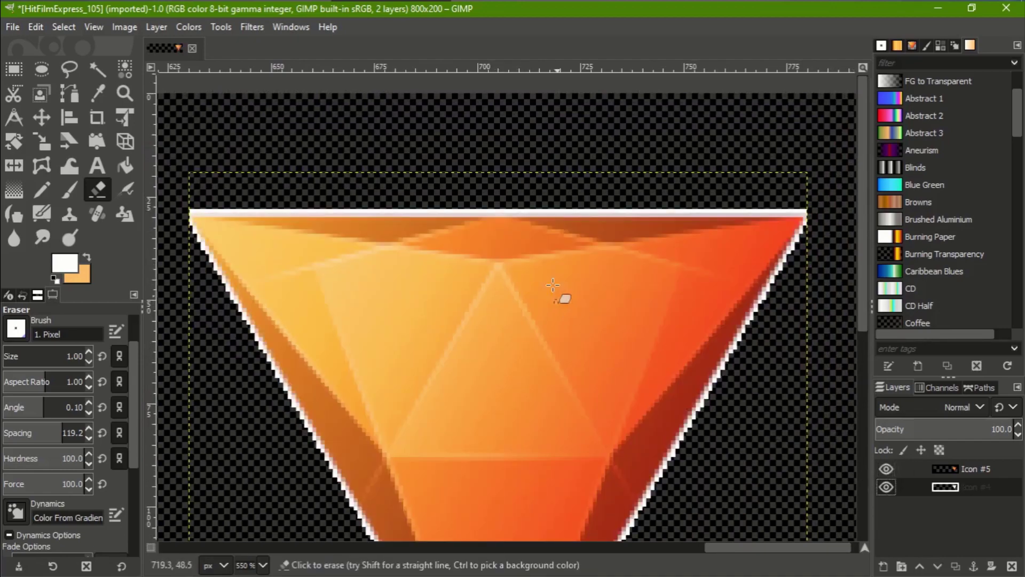
click(501, 268)
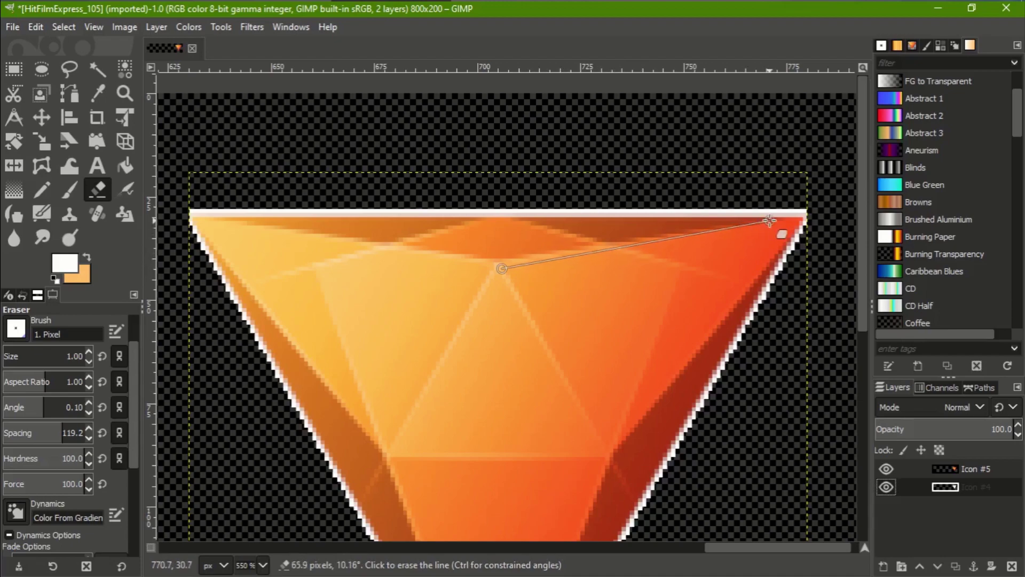
click(886, 468)
click(886, 468)
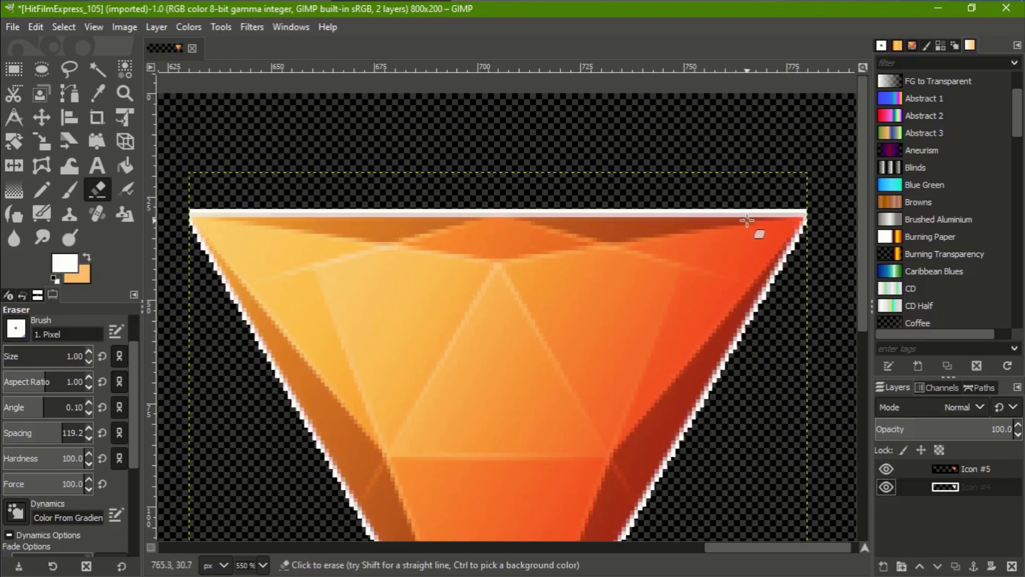
click(885, 471)
click(889, 469)
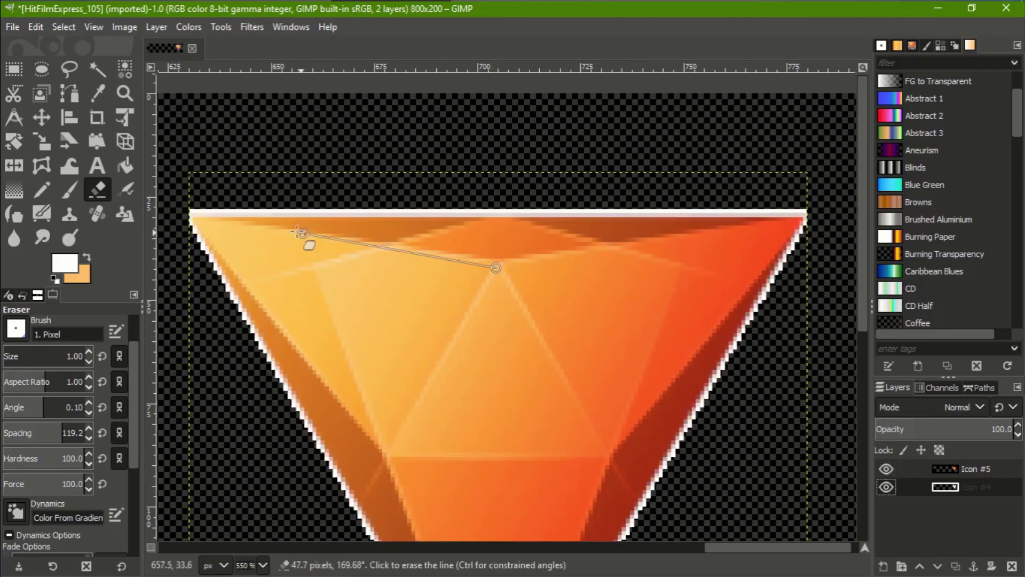
Erase a straight line from the gem's top-left corner to the top facet apex.
click(230, 217)
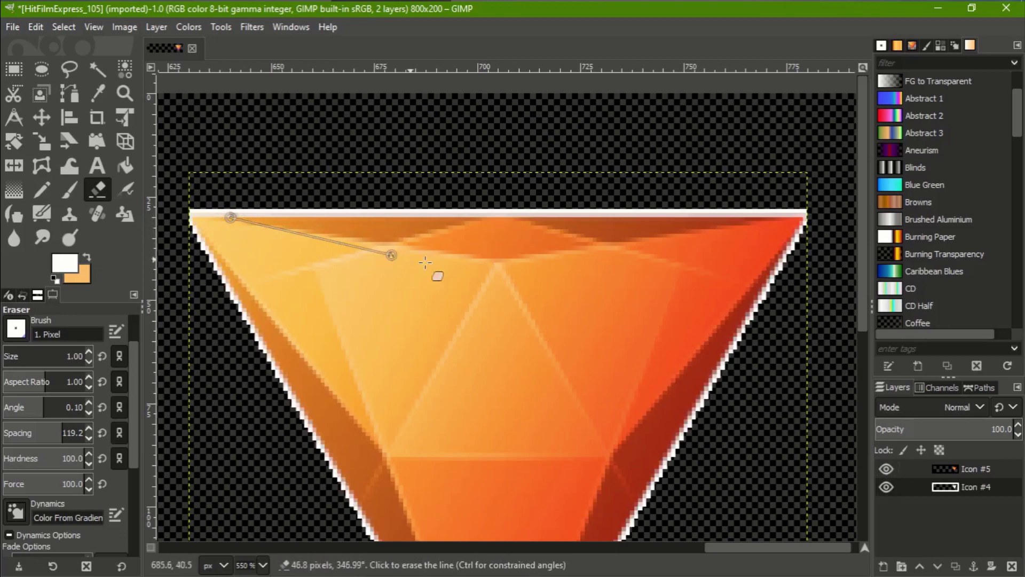
click(498, 267)
click(888, 468)
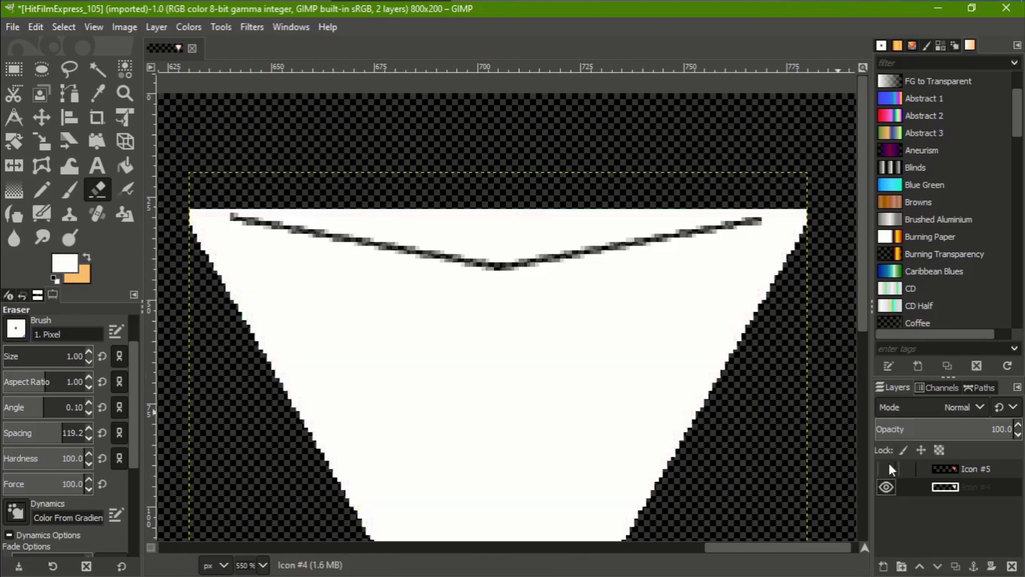
click(888, 469)
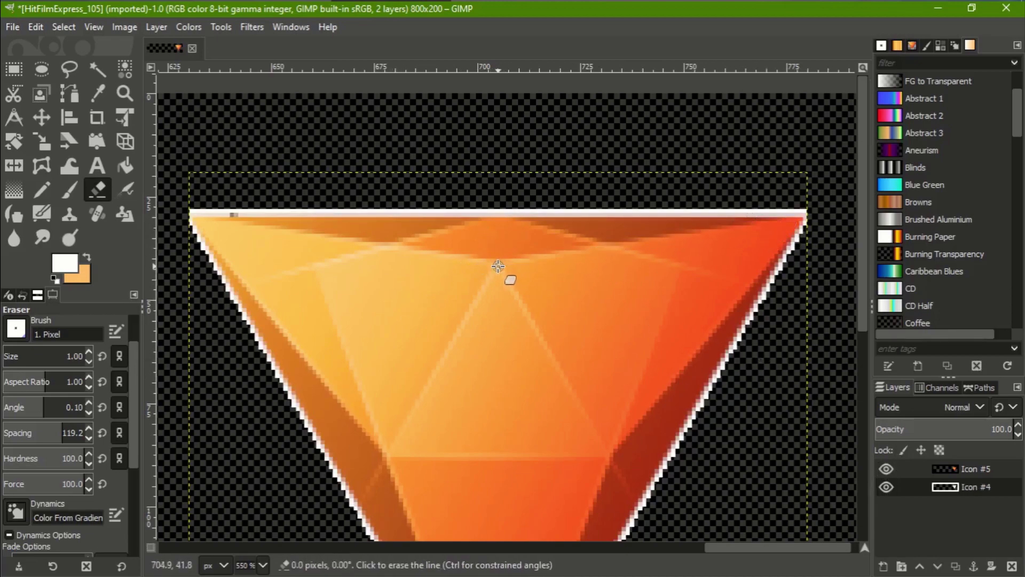
click(886, 469)
click(885, 469)
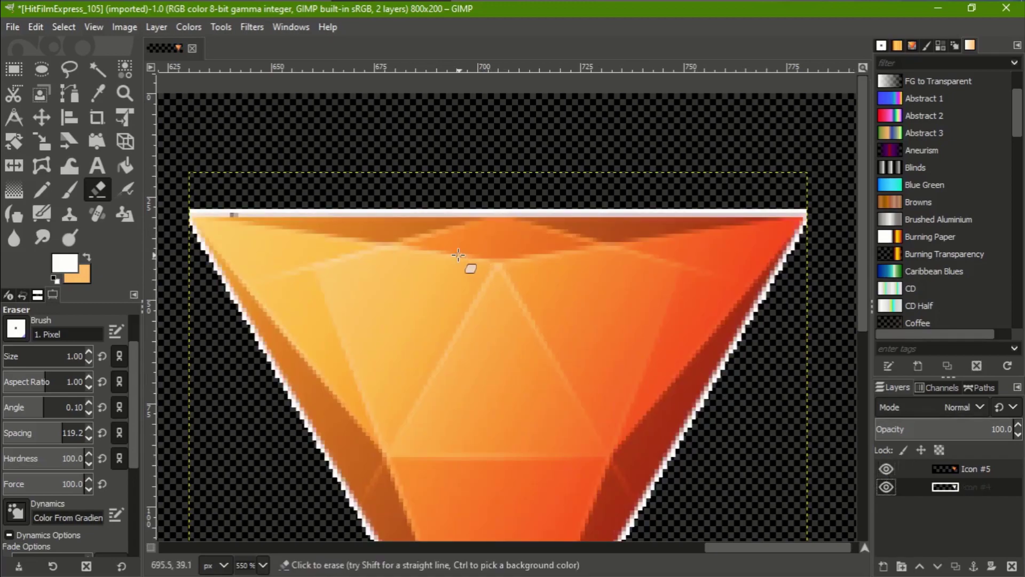
shift+click(235, 218)
shift+click(500, 267)
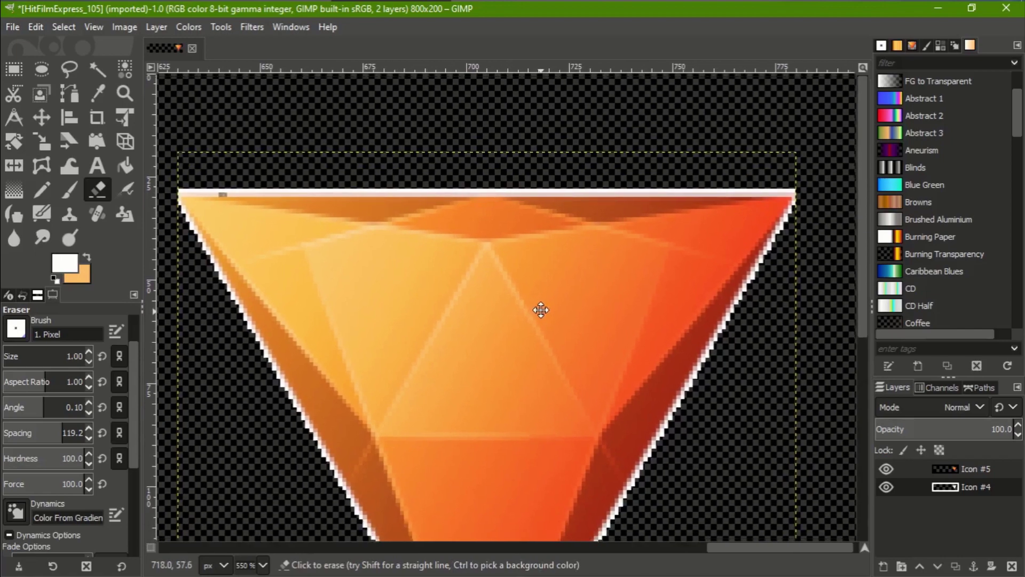
click(886, 469)
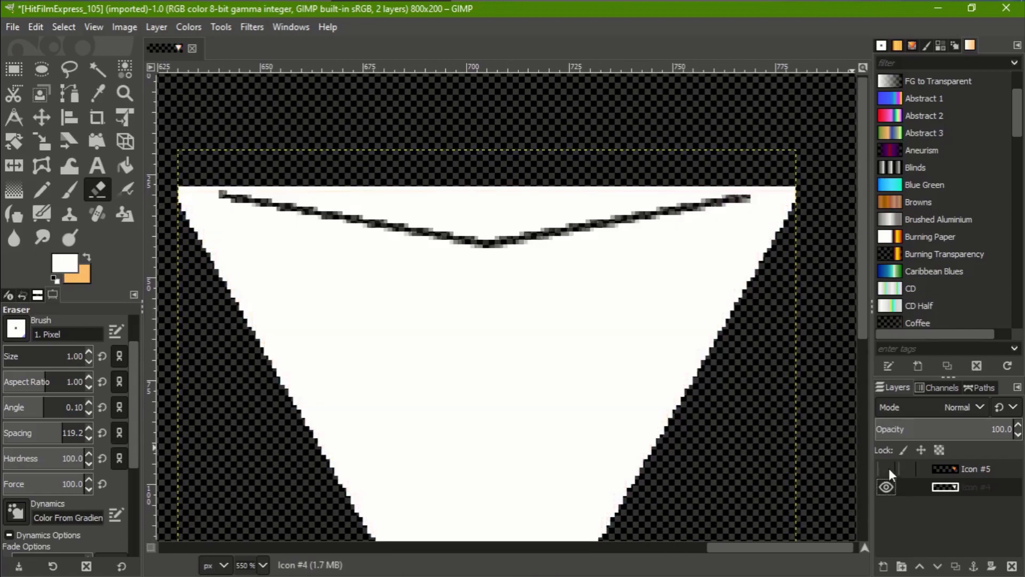
click(887, 469)
click(886, 469)
click(887, 469)
Erase straight lines from the apex down the right facet to its lower corner.
scroll(468, 315, left, 1)
scroll(469, 316, left, 4)
scroll(469, 316, down, 1)
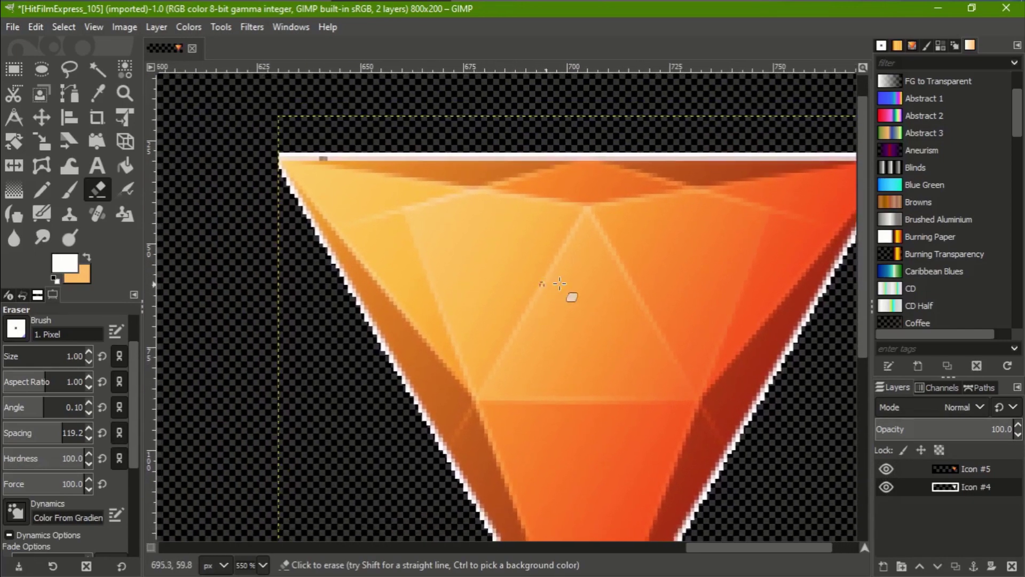
key(shift)
shift+click(696, 399)
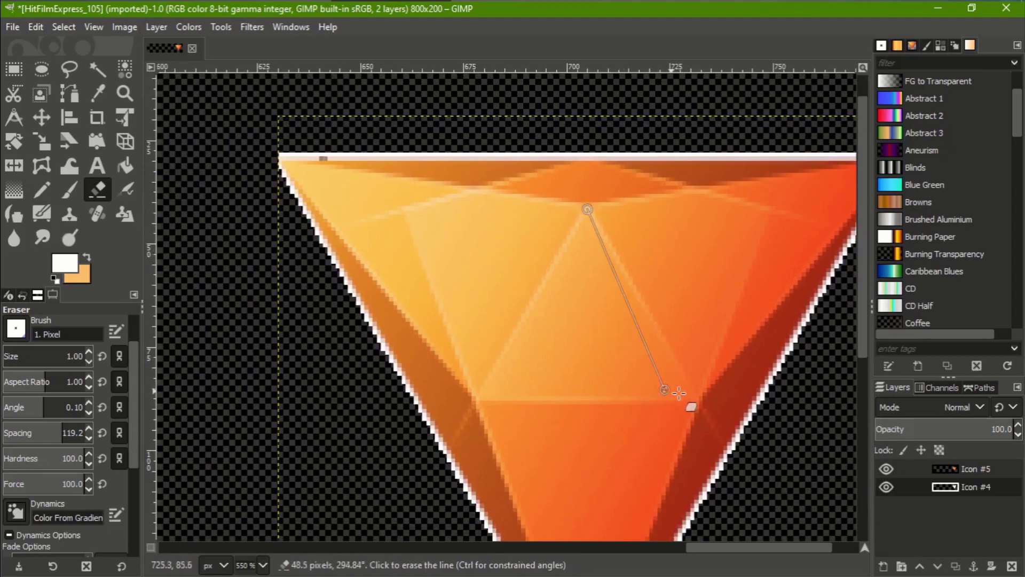
shift+click(703, 404)
click(886, 466)
click(886, 464)
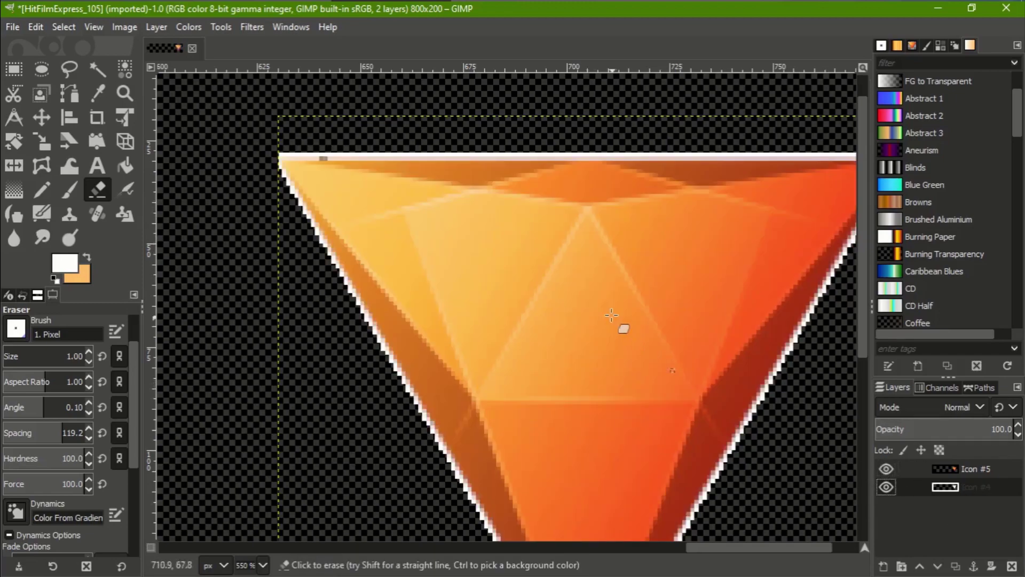
Erase a straight line from the apex down the left facet edge.
shift+click(475, 402)
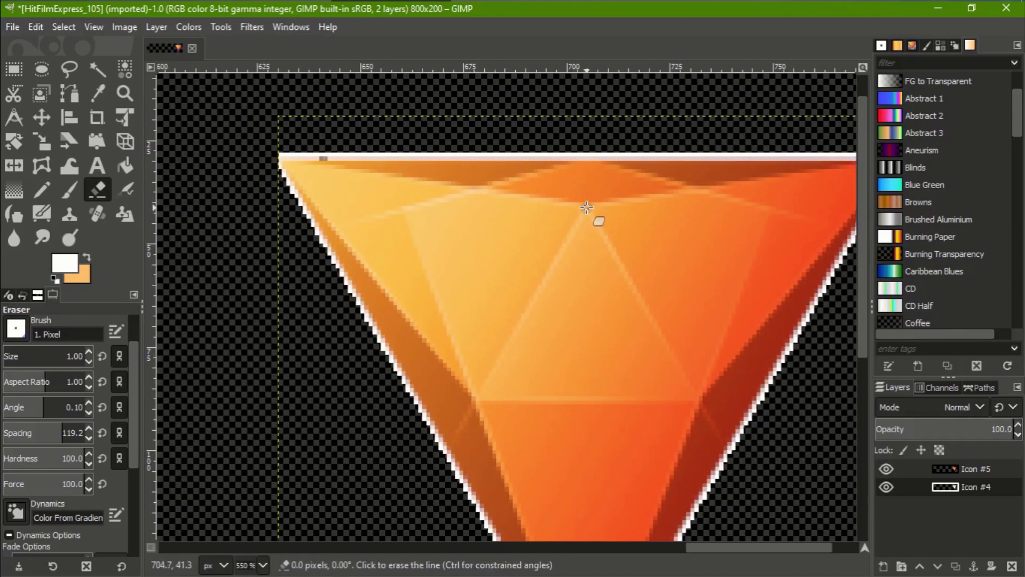
click(887, 468)
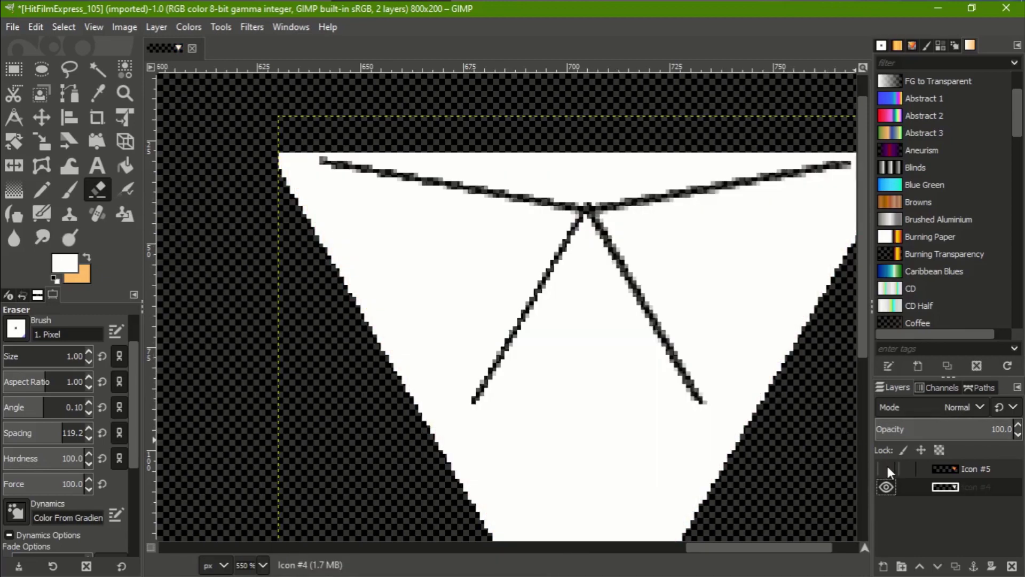
click(888, 469)
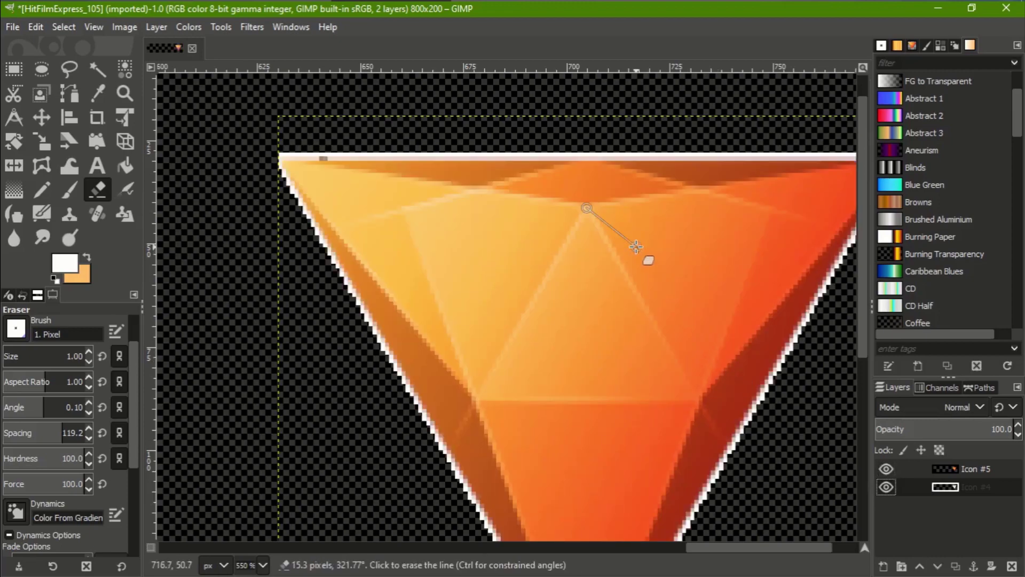
click(889, 467)
click(889, 468)
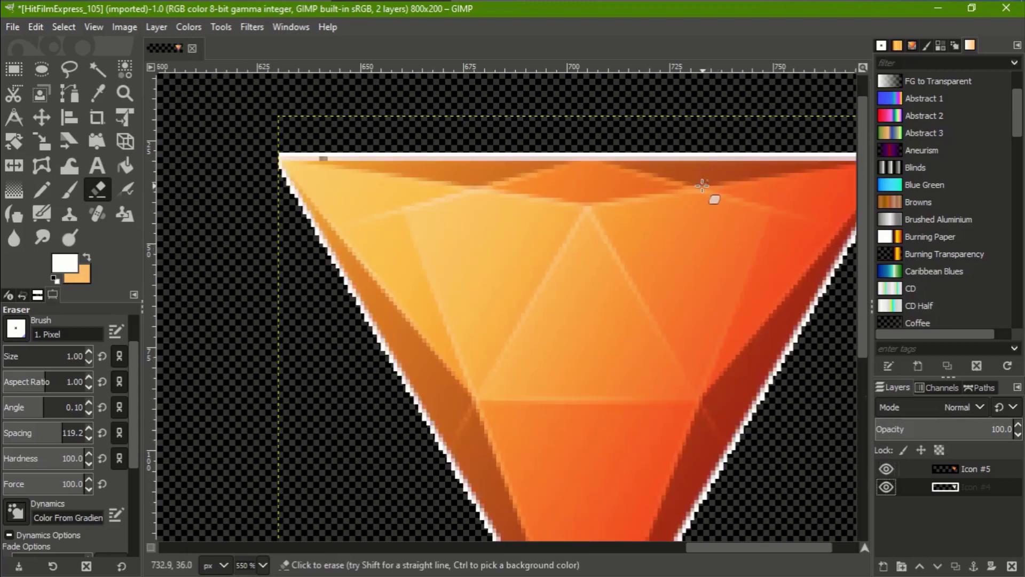
click(888, 468)
click(887, 468)
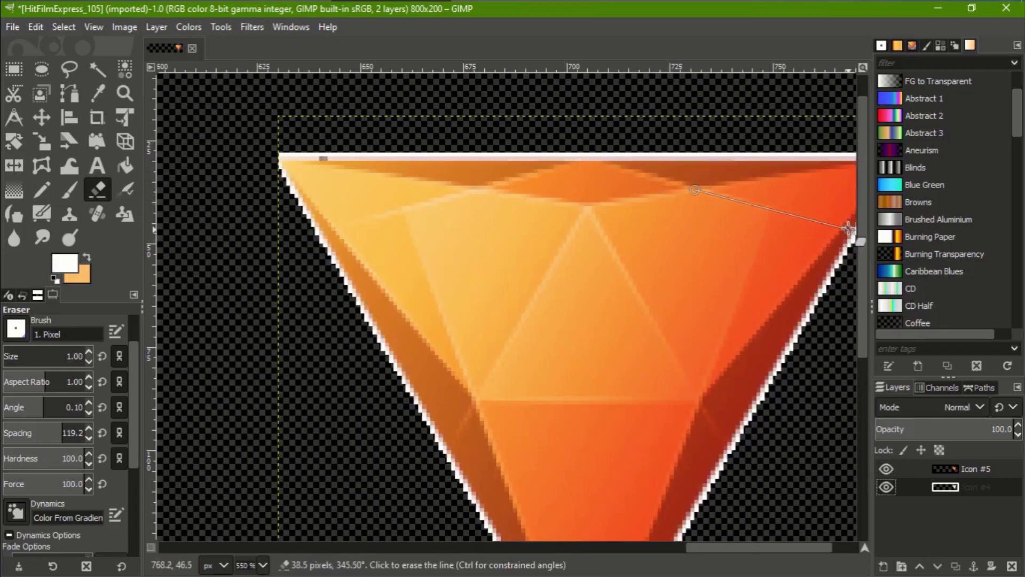
Erase short straight cuts along the top edge and toward the upper-left facet.
shift+click(604, 164)
shift+click(700, 191)
shift+click(609, 164)
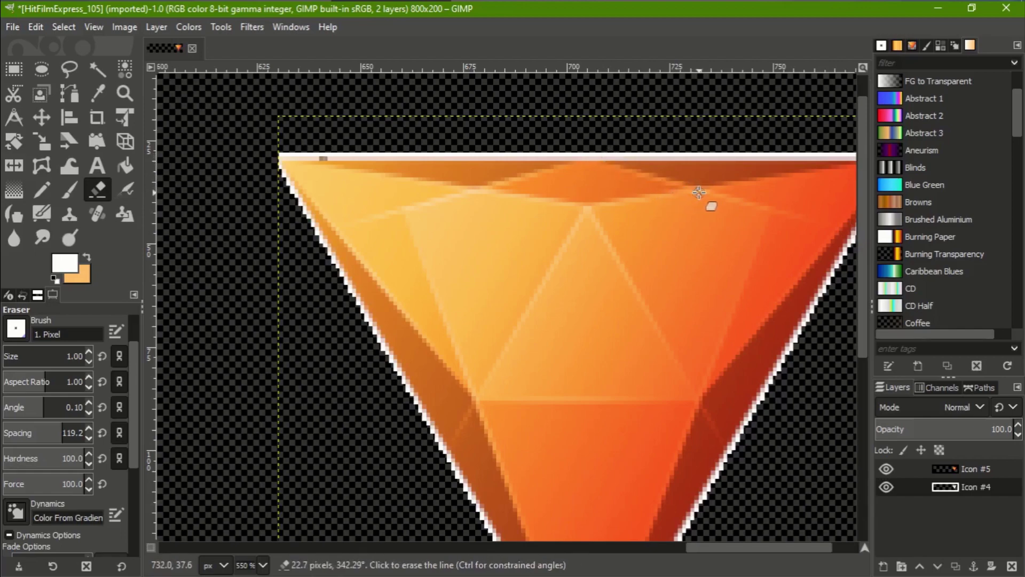
shift+click(700, 192)
click(887, 468)
click(886, 469)
key(shift)
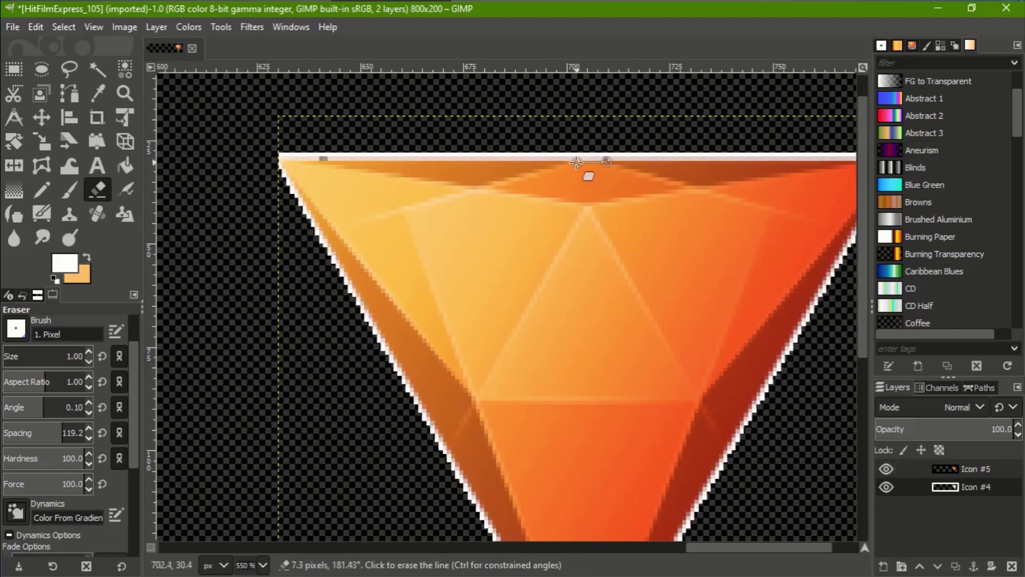
shift+click(571, 160)
key(shift)
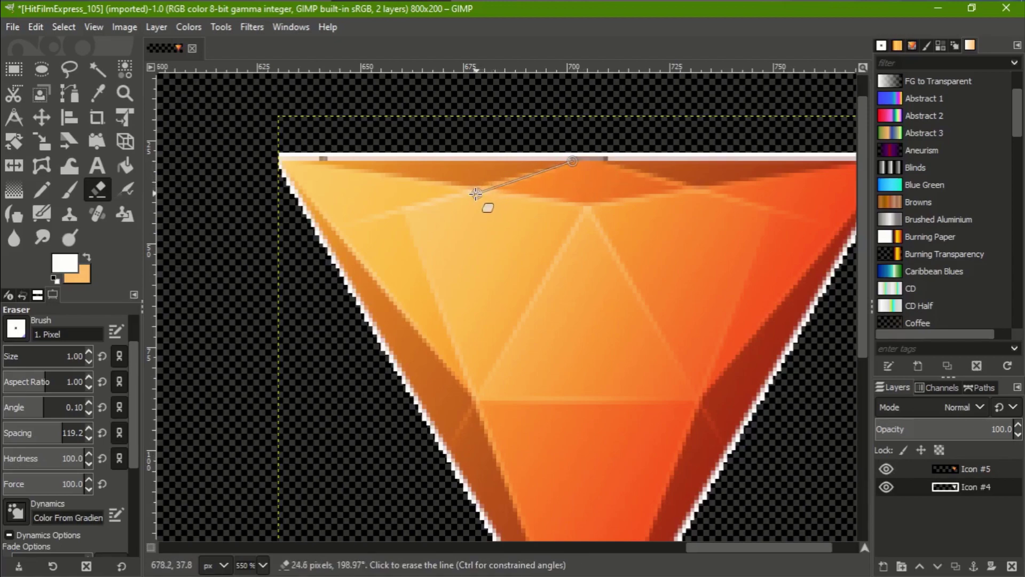
shift+click(335, 227)
key(shift)
shift+click(569, 166)
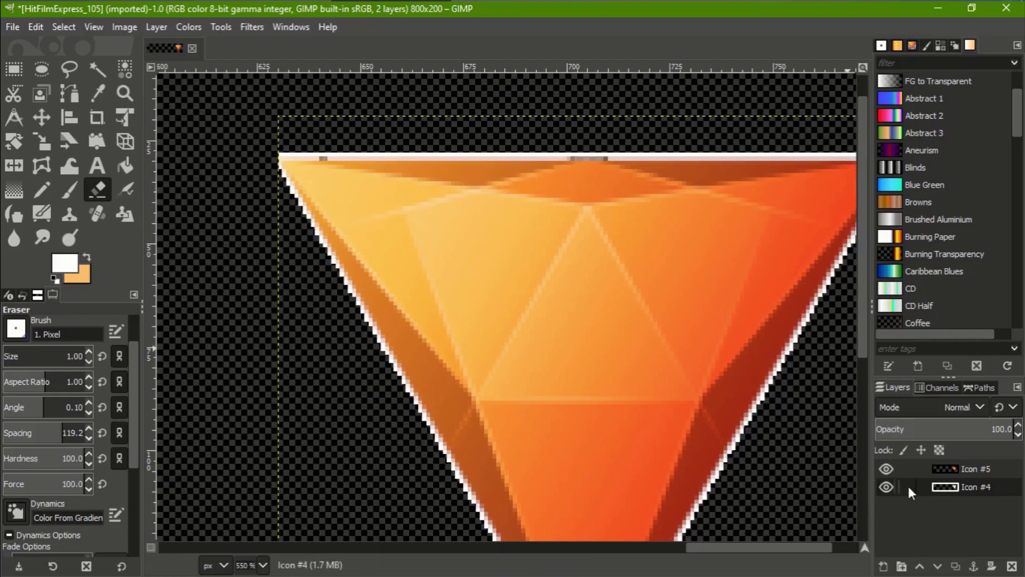
click(887, 469)
click(886, 469)
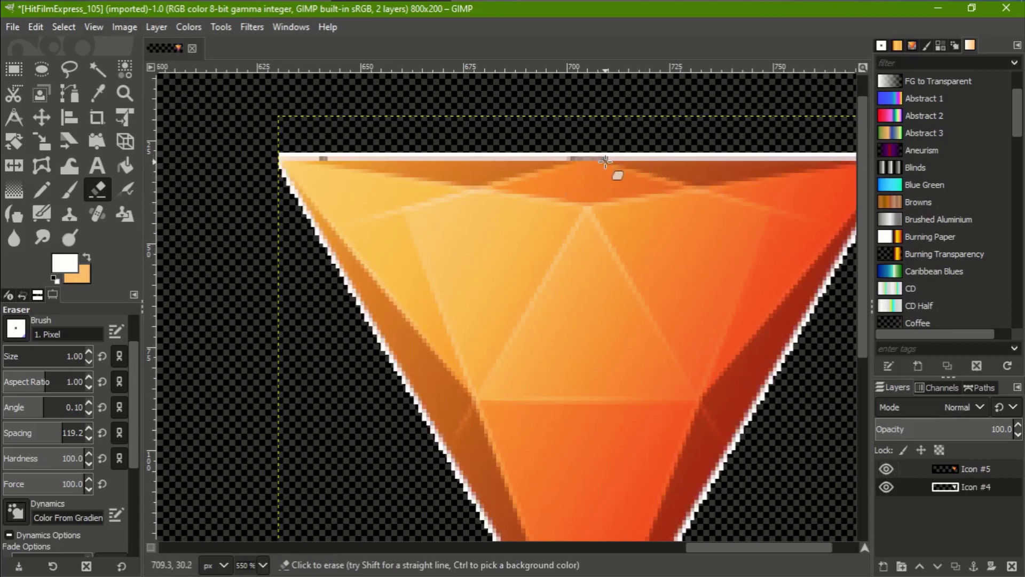
Erase straight lines along the right facet edge, toggling Icon #5 to check them.
drag(752, 240, 545, 276)
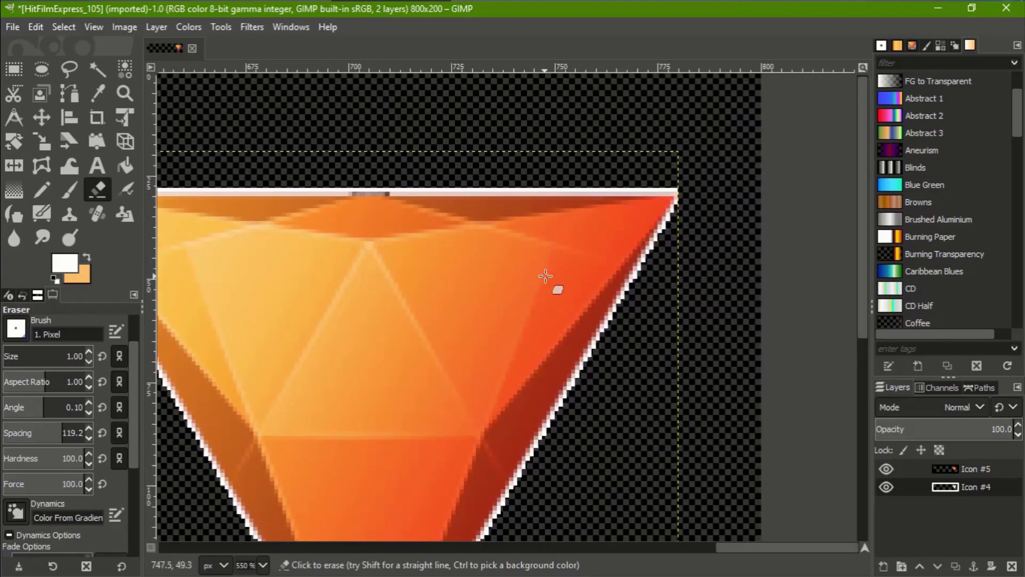
key(shift)
shift+click(615, 262)
key(shift)
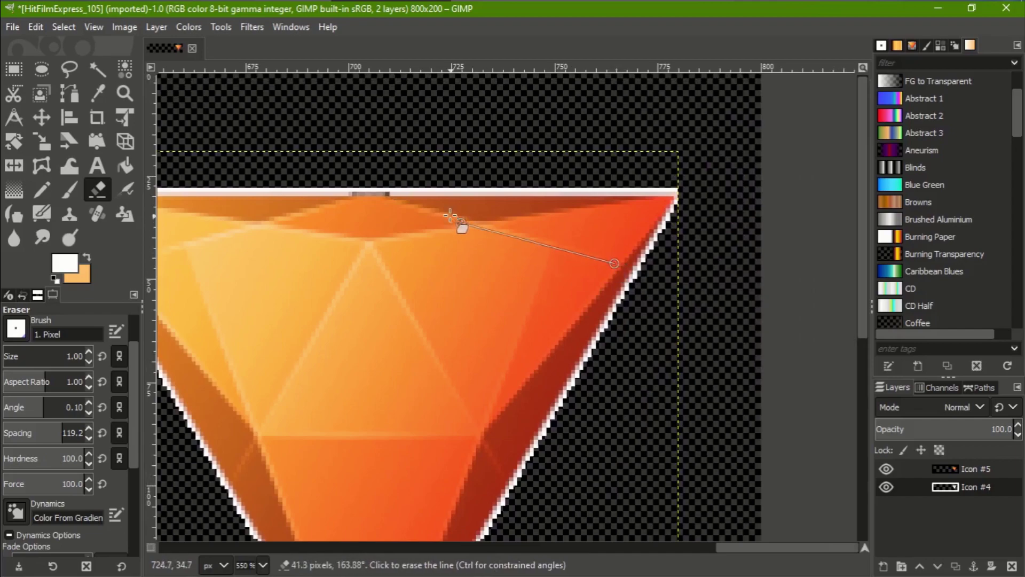
click(887, 469)
click(887, 469)
scroll(600, 430, down, 2)
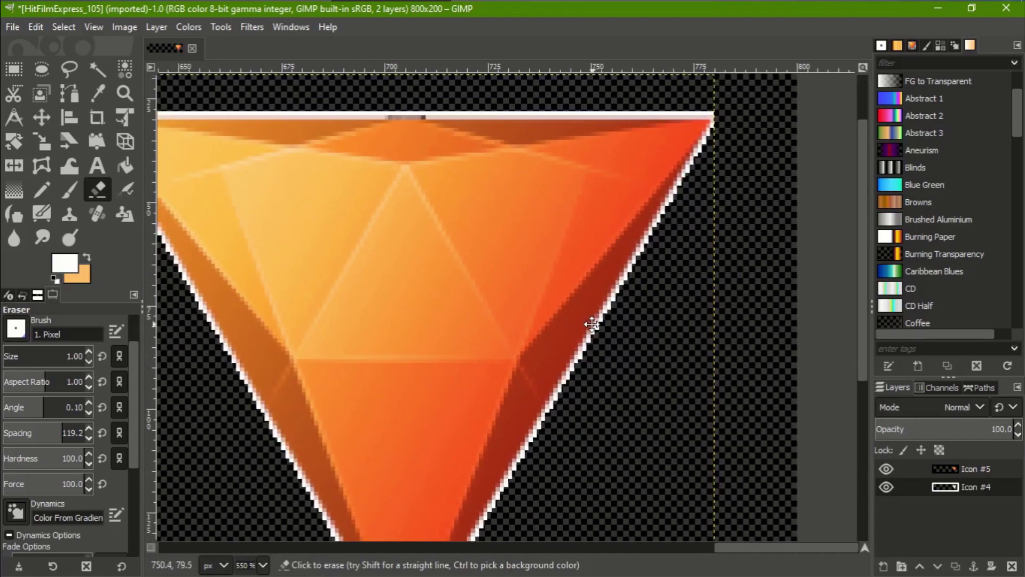
shift+click(585, 170)
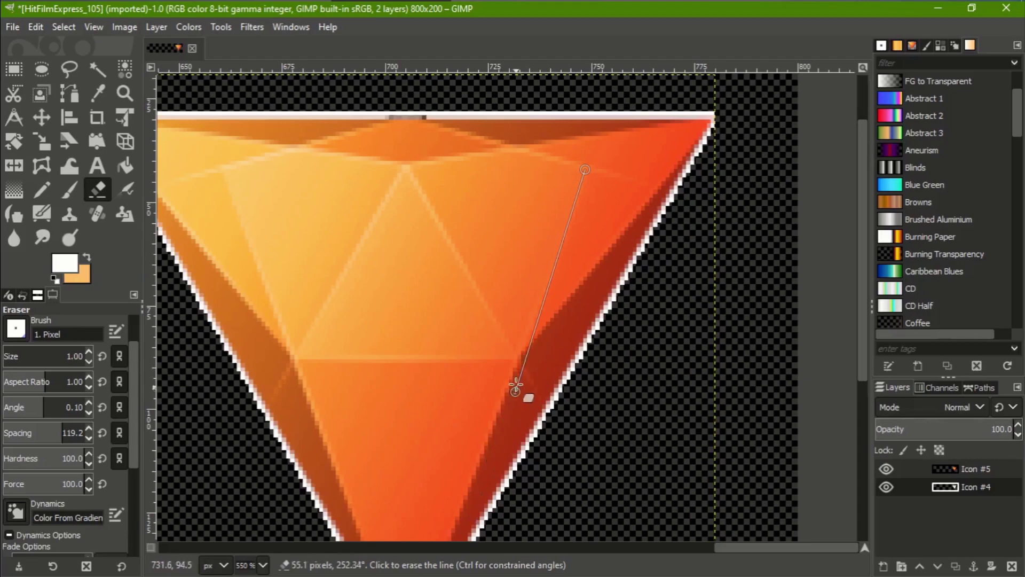
Erase a straight line along the triangle's lower right edge to the bottom tip.
shift+click(518, 358)
drag(518, 358, 595, 222)
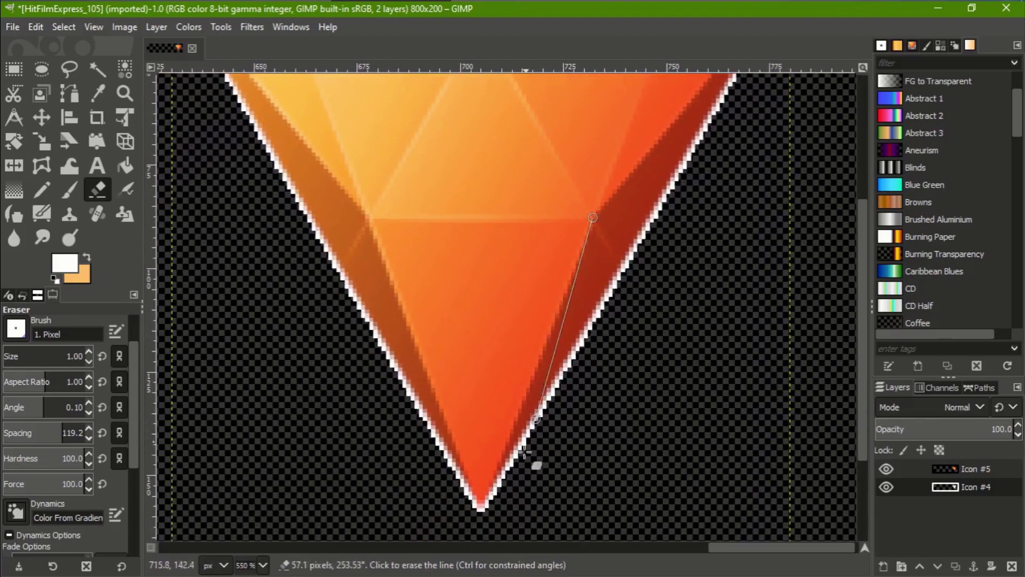
shift+click(474, 512)
shift+click(595, 216)
shift+click(474, 512)
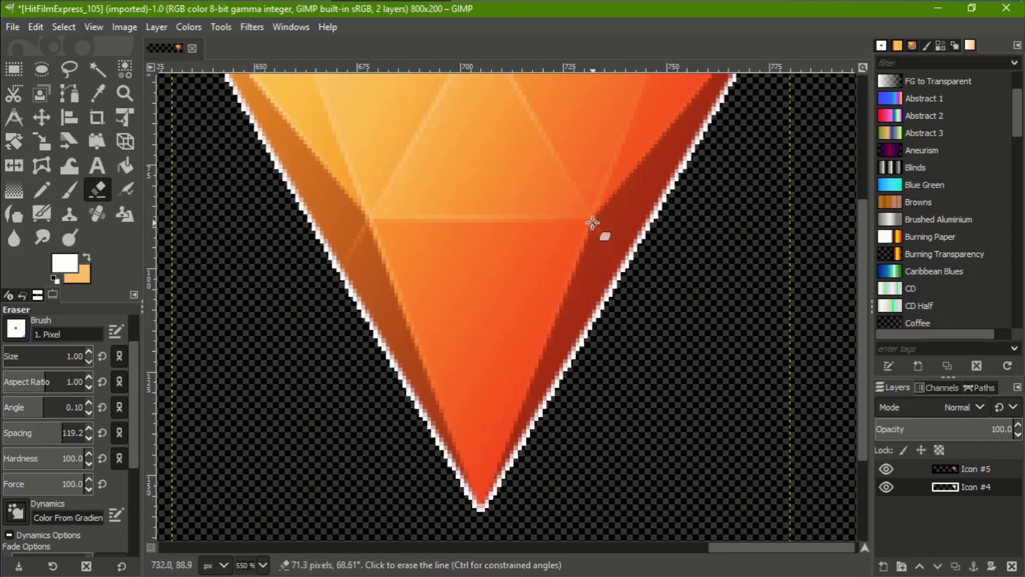
Erase a line from the facet vertex along the right diagonal facet, comparing with the orange icon.
drag(669, 236, 572, 424)
click(886, 468)
click(886, 469)
click(887, 469)
click(508, 408)
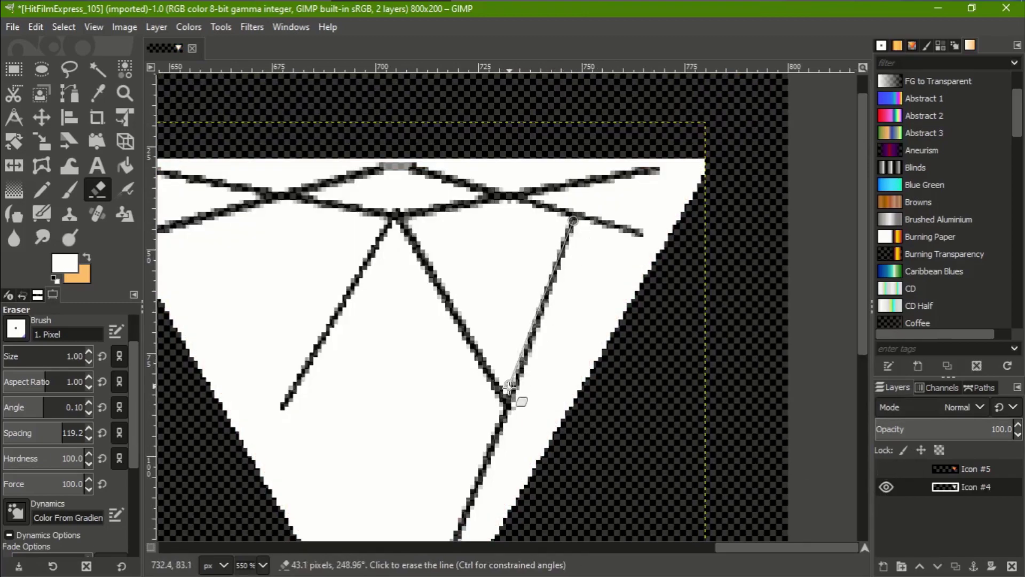
click(510, 400)
click(564, 228)
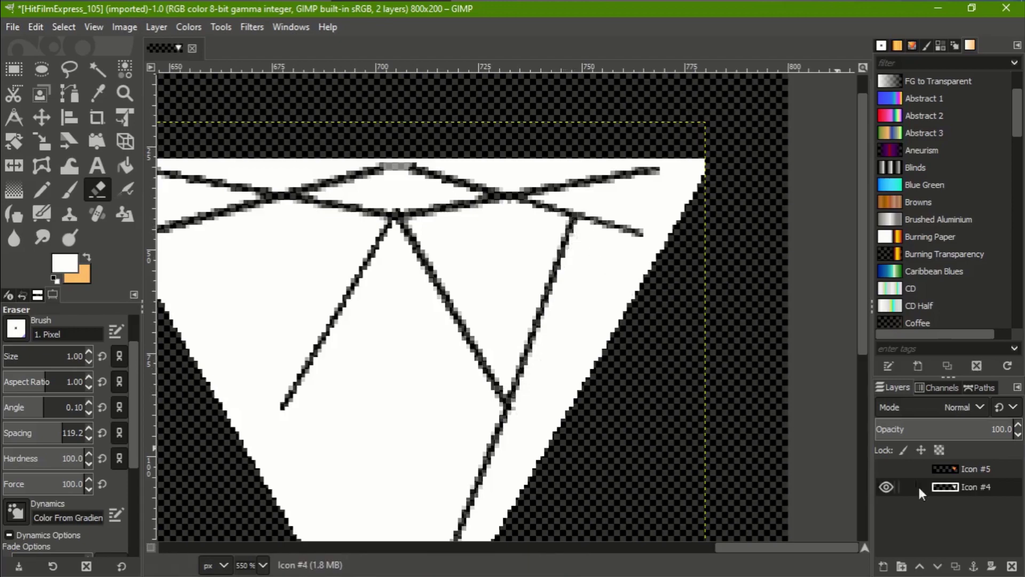
click(887, 469)
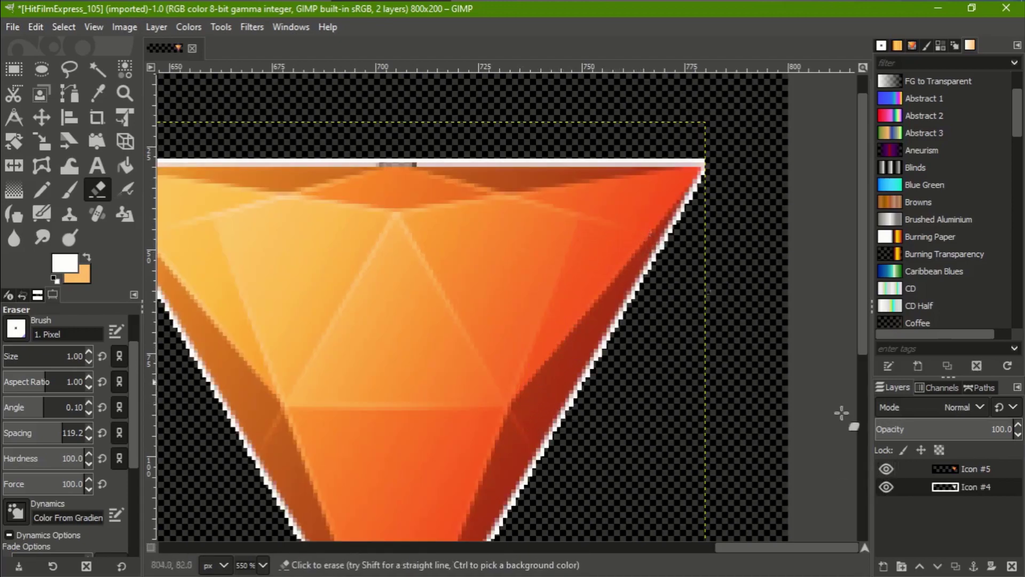
click(887, 469)
click(887, 469)
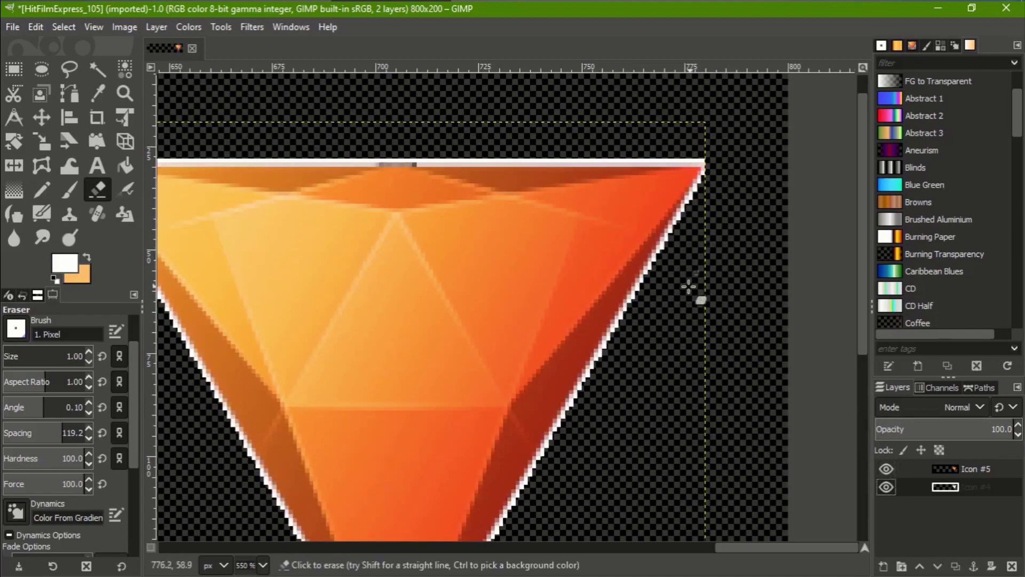
Erase a line from the middle vertex to the top-right corner, then zoom out.
click(506, 406)
shift+click(699, 174)
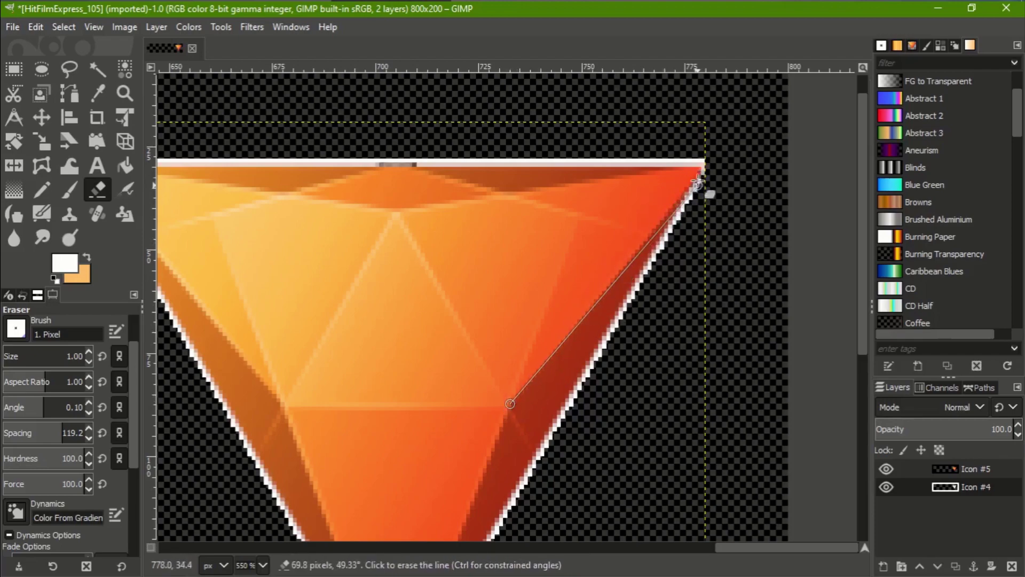
click(886, 469)
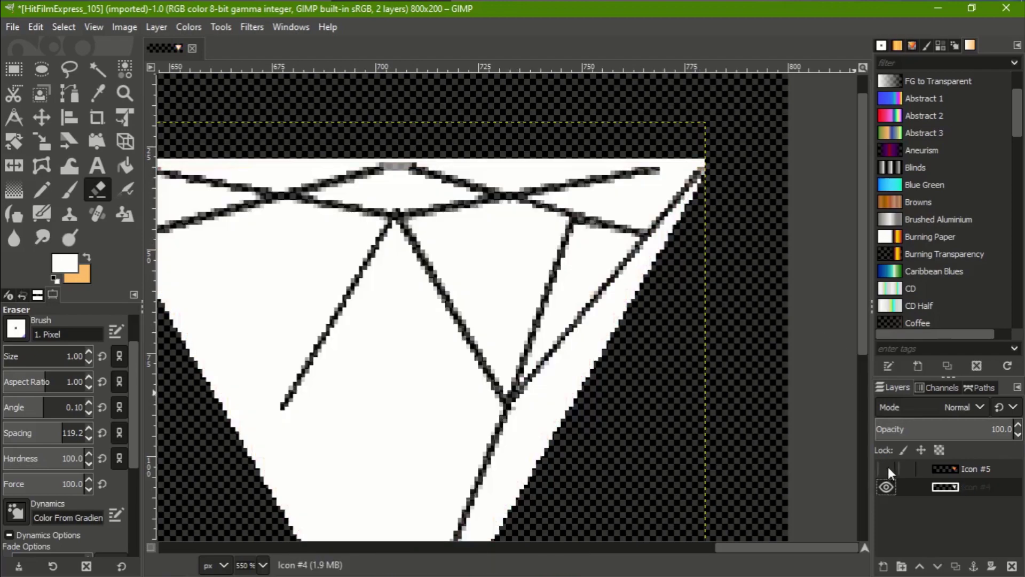
click(886, 469)
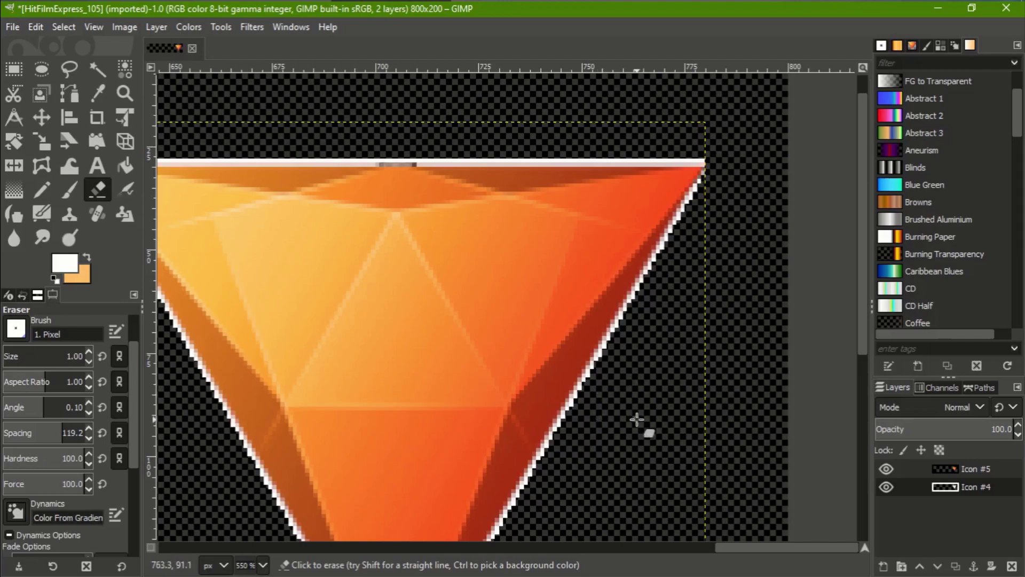
scroll(643, 419, left, 3)
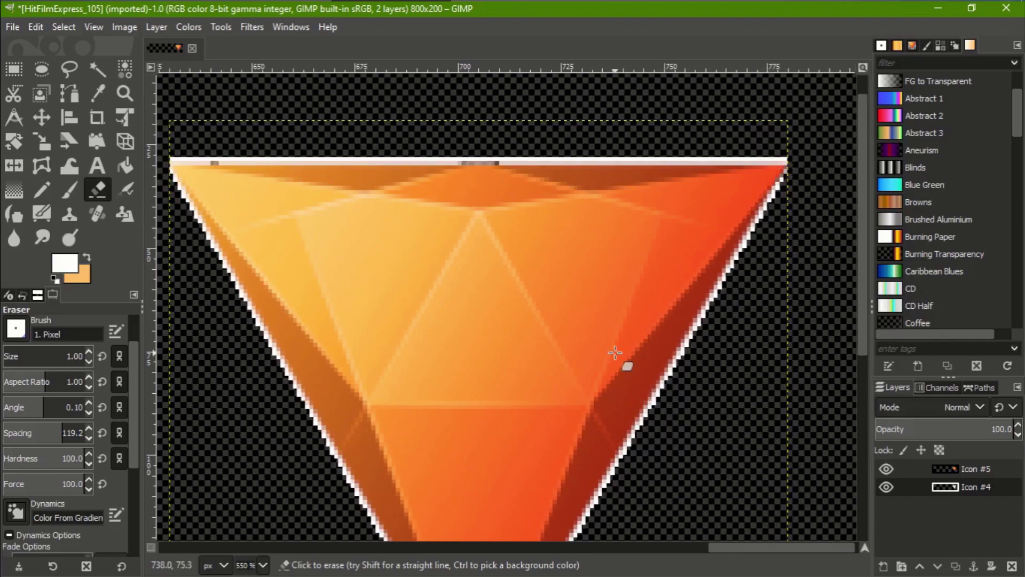
key(minus)
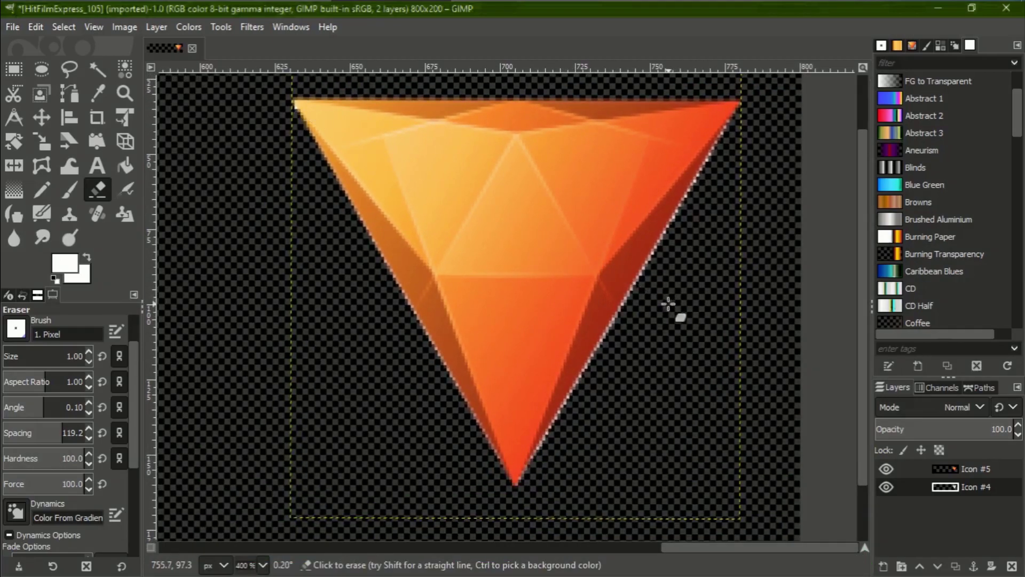
Hide the orange Icon #5 layer and delete it from the Layers panel.
key(space)
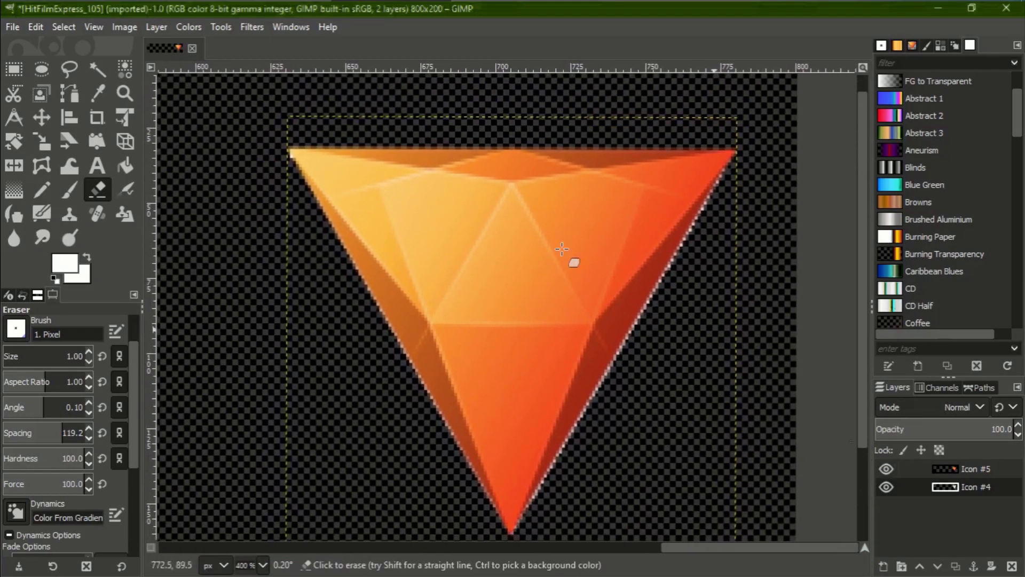
click(887, 465)
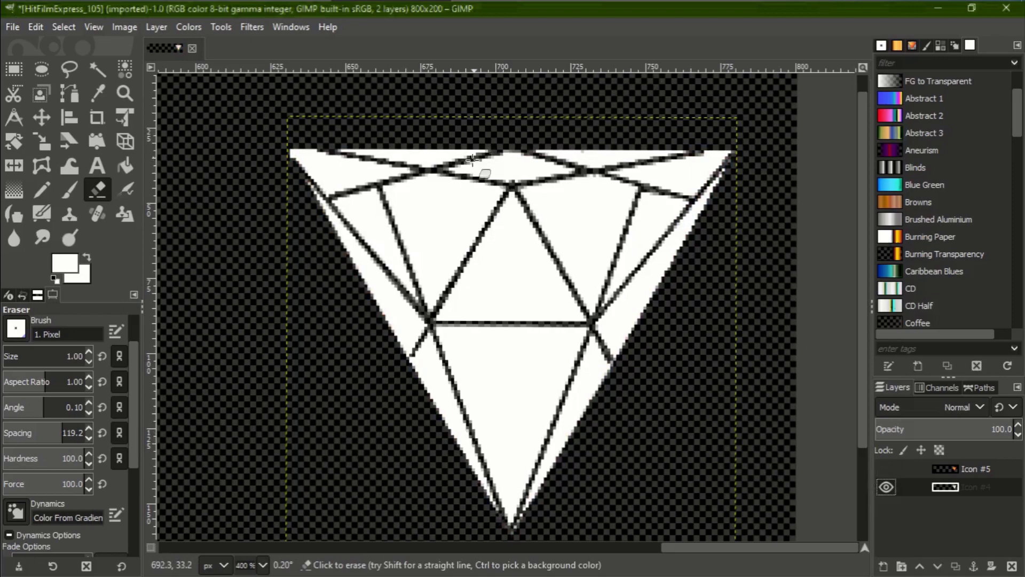
click(965, 469)
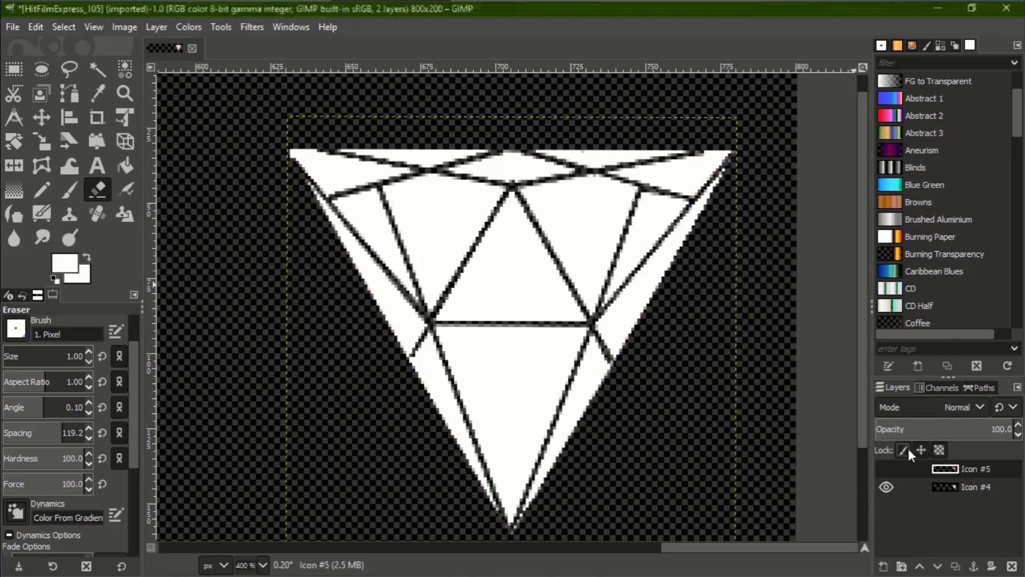
right_click(968, 477)
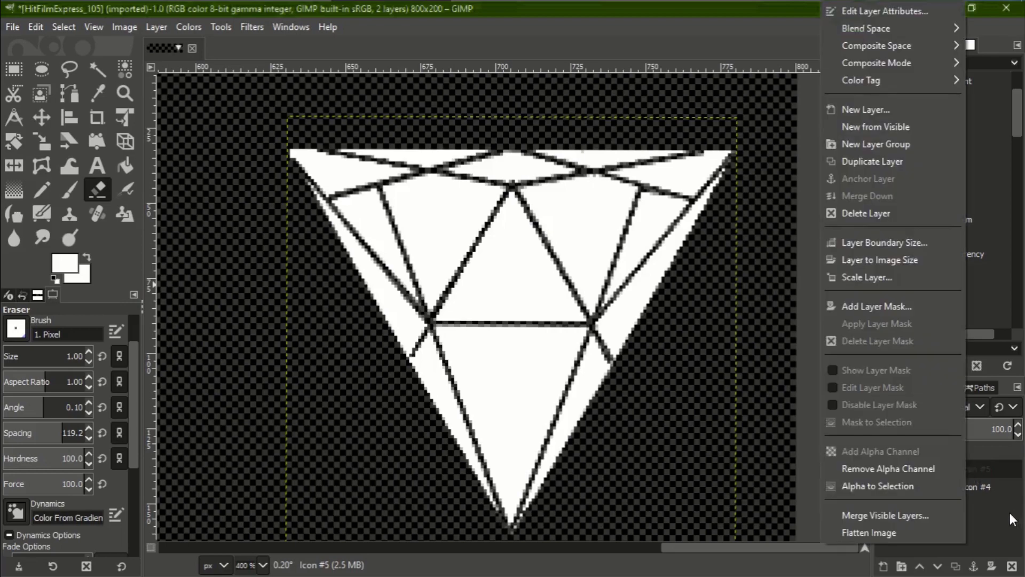
click(1012, 566)
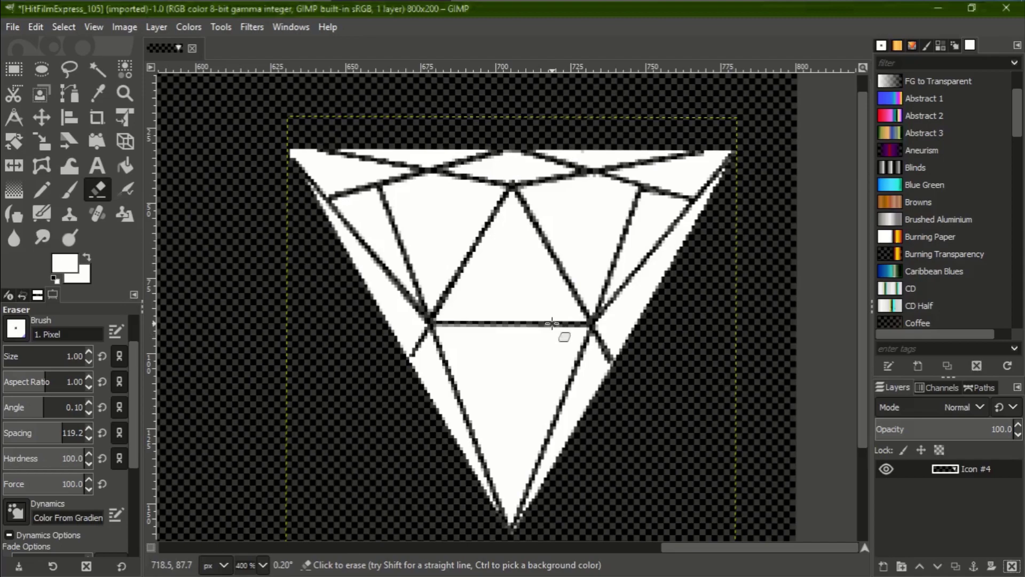
Nudge the white triangle slightly left within the image using the Move tool.
scroll(465, 235, up, 2)
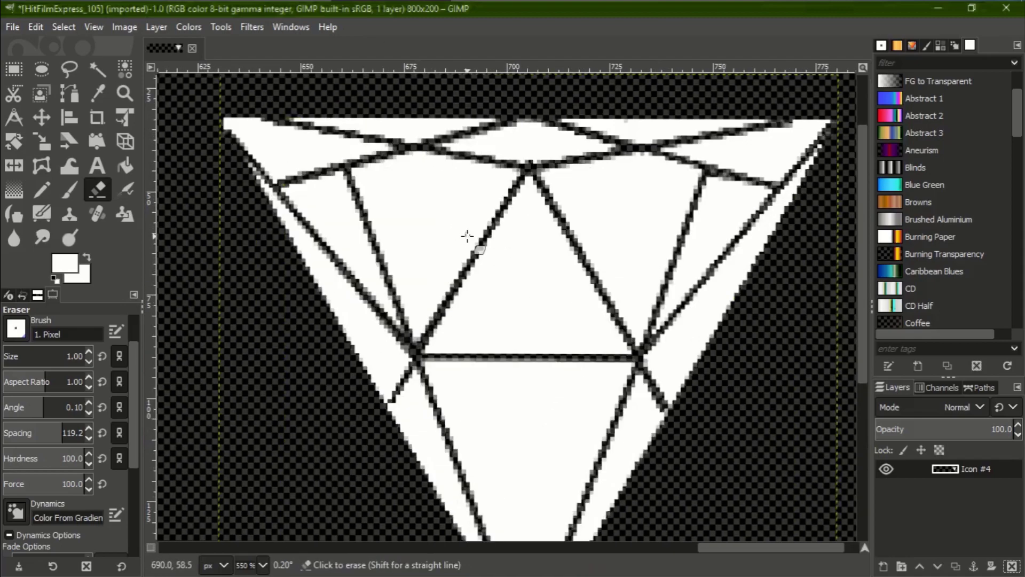
scroll(465, 230, down, 2)
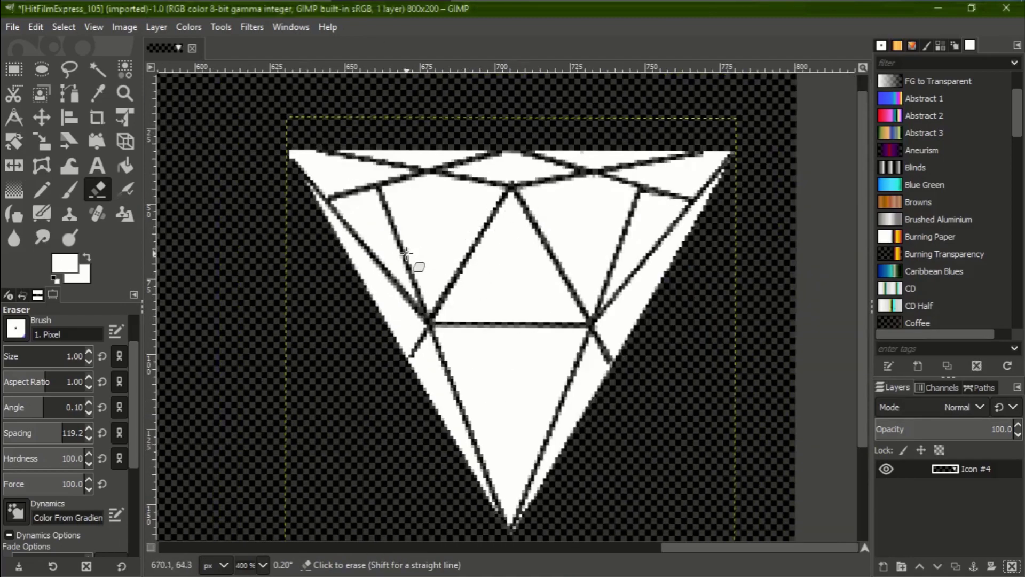
scroll(359, 291, down, 3)
scroll(599, 253, left, 3)
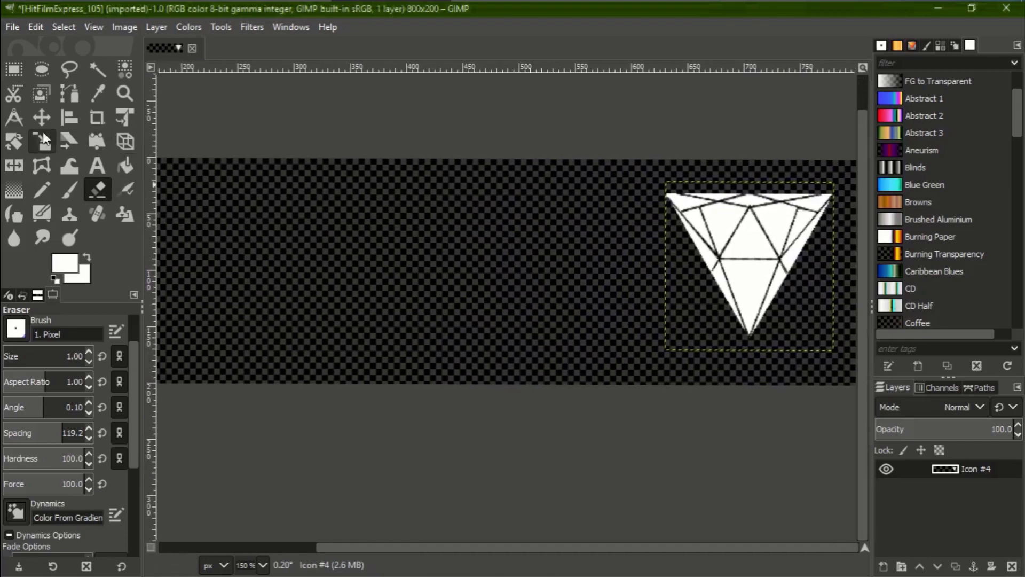
key(m)
drag(756, 260, 744, 261)
scroll(458, 274, left, 5)
scroll(661, 276, right, 5)
scroll(499, 258, down, 3)
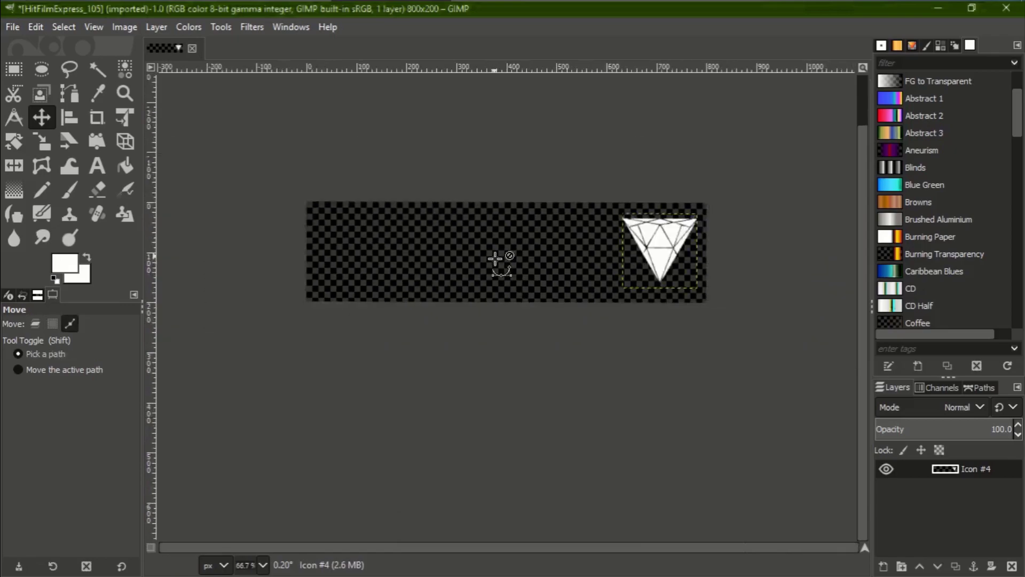
Select the Text tool and start a text box on the canvas left of the triangle.
key(super+d)
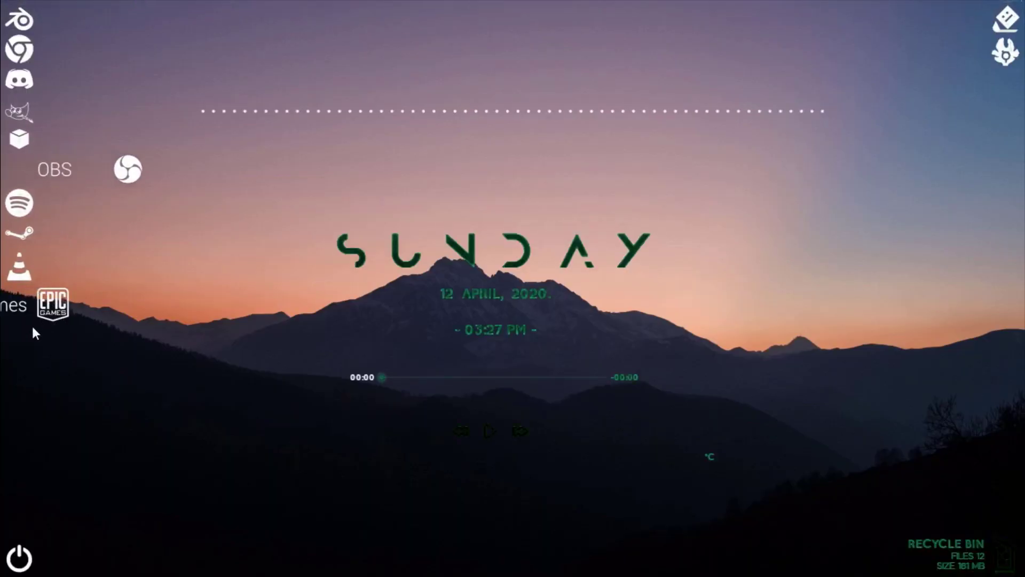
key(alt+Tab)
scroll(428, 260, up, 3)
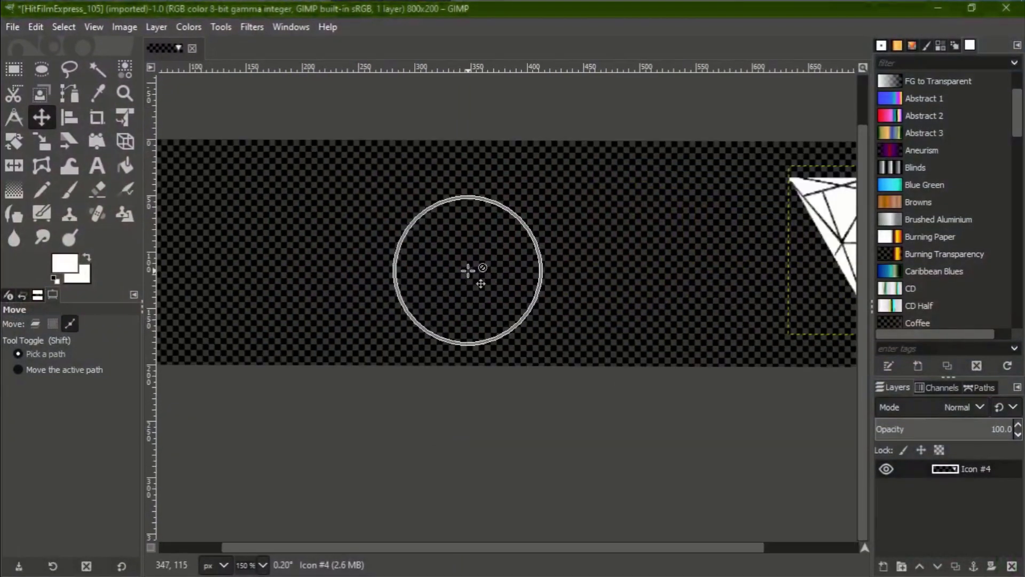
click(97, 166)
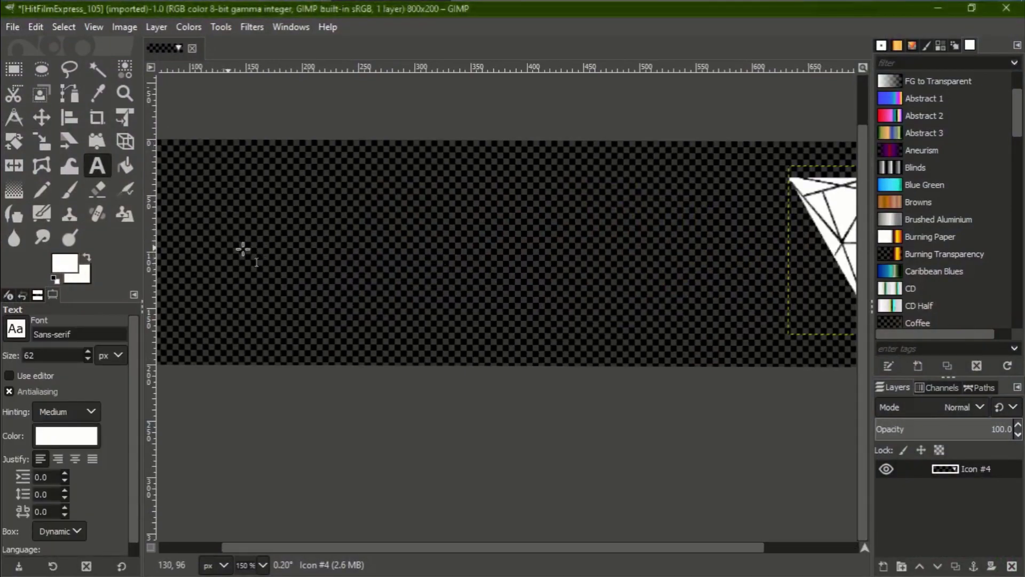
click(938, 8)
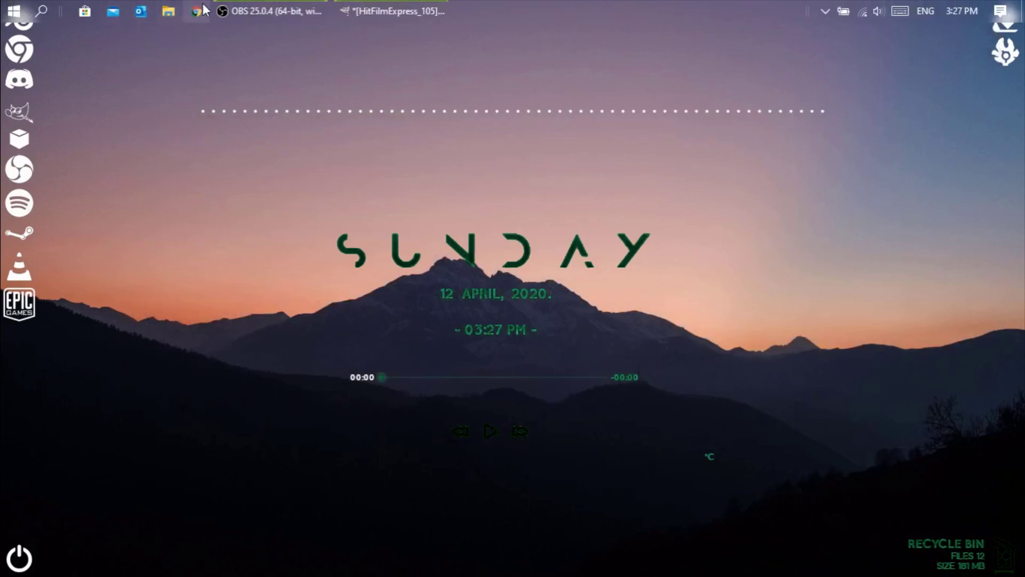
click(361, 11)
click(295, 245)
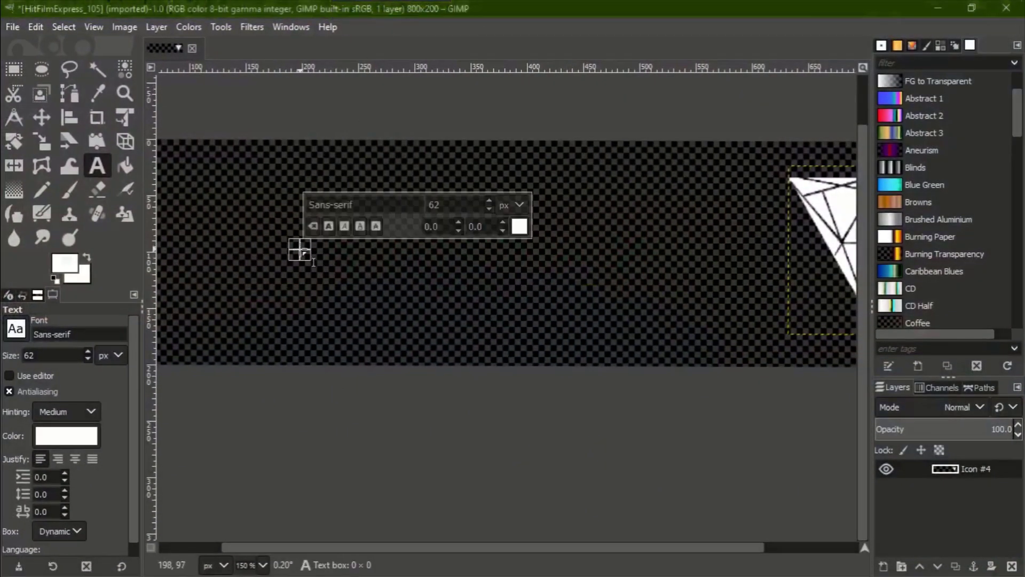
Draw a wide text box left of the triangle and enlarge it up and left.
drag(300, 251, 617, 322)
drag(298, 245, 164, 167)
ctrl+scroll(291, 235, down, 1)
scroll(371, 235, left, 2)
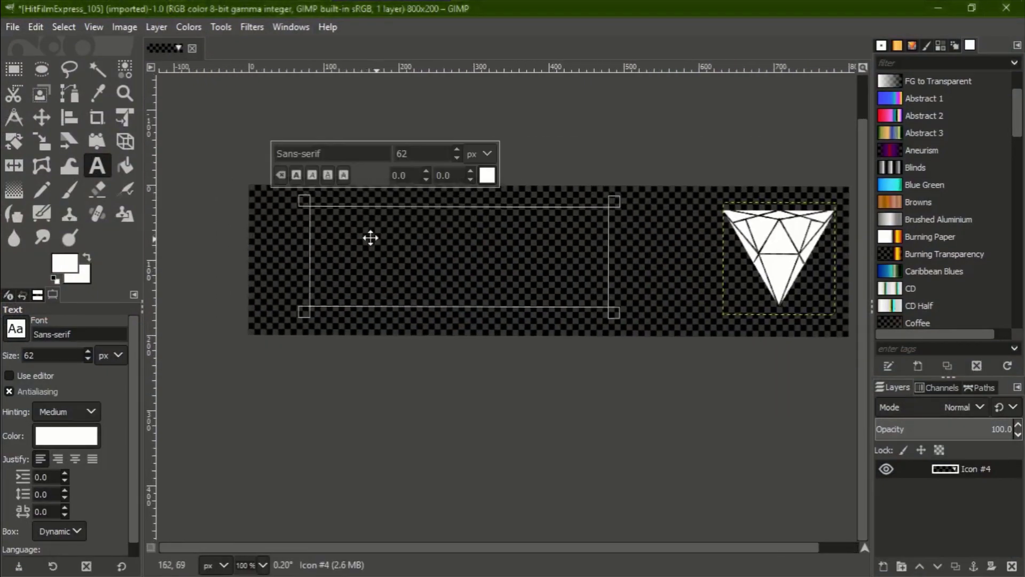
ctrl+scroll(390, 246, up, 1)
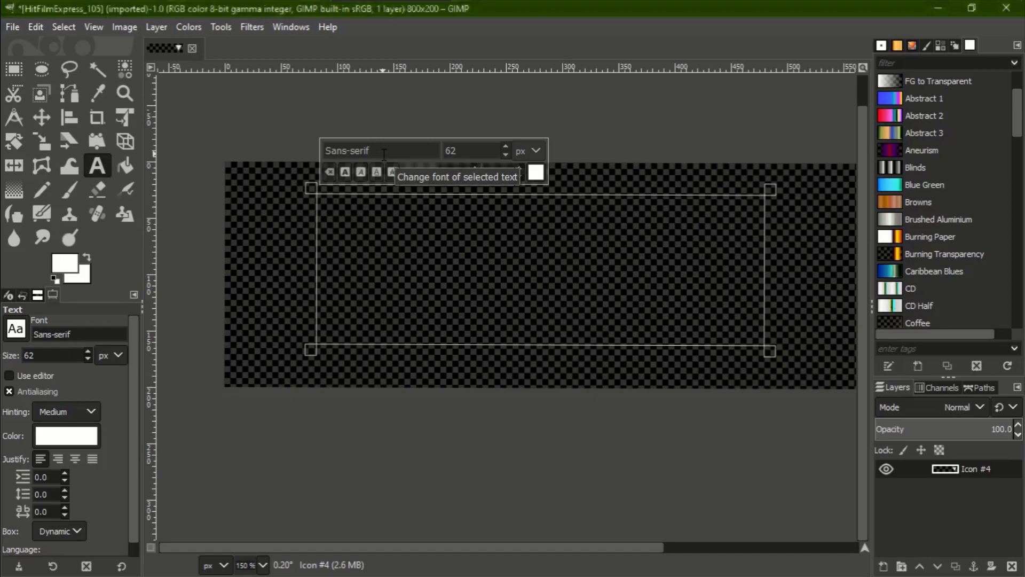
key(super+d)
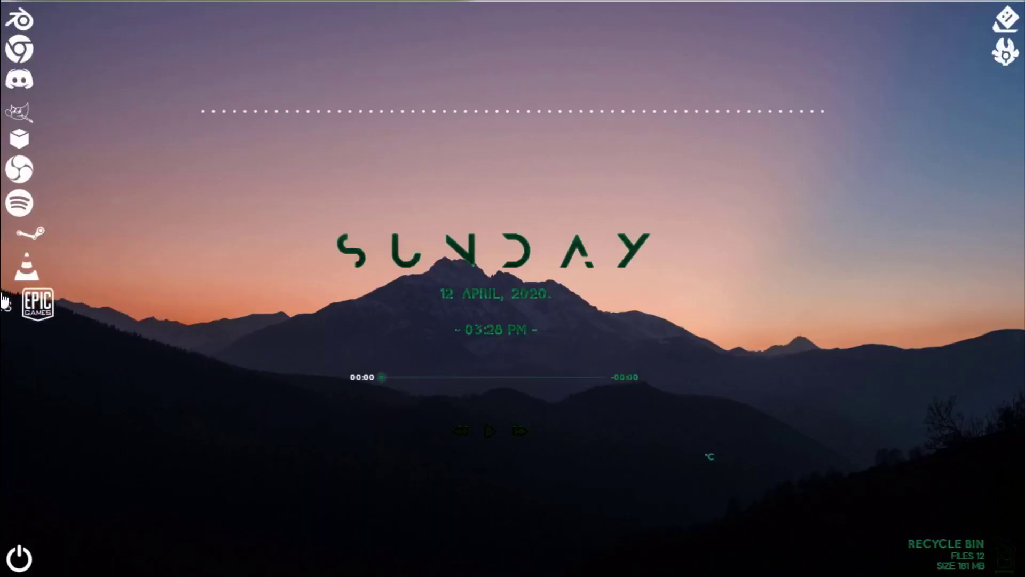
key(super+d)
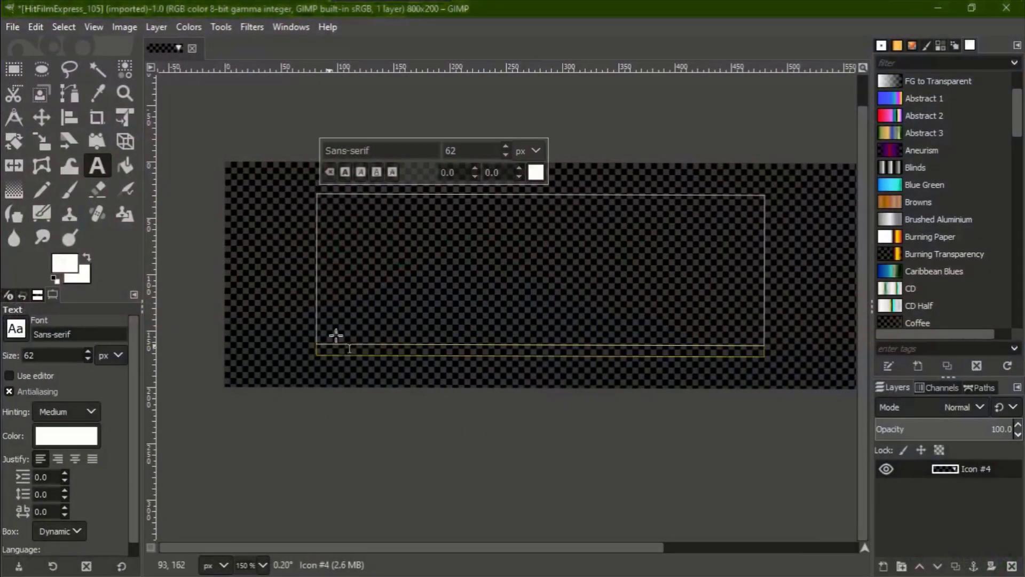
Set the text font to Roboto Light and raise the size to 136 px.
triple_click(390, 149)
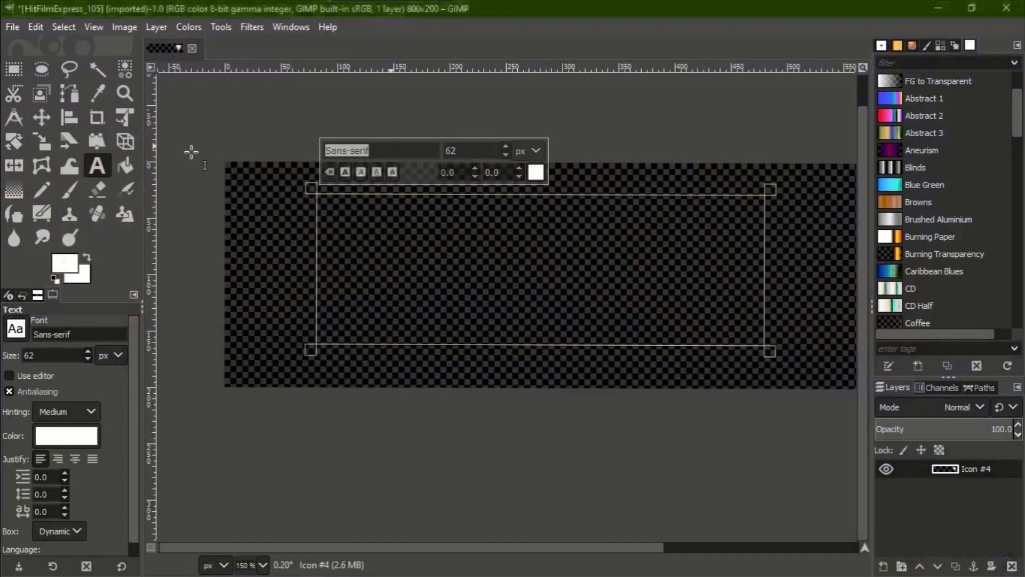
text(Rockw)
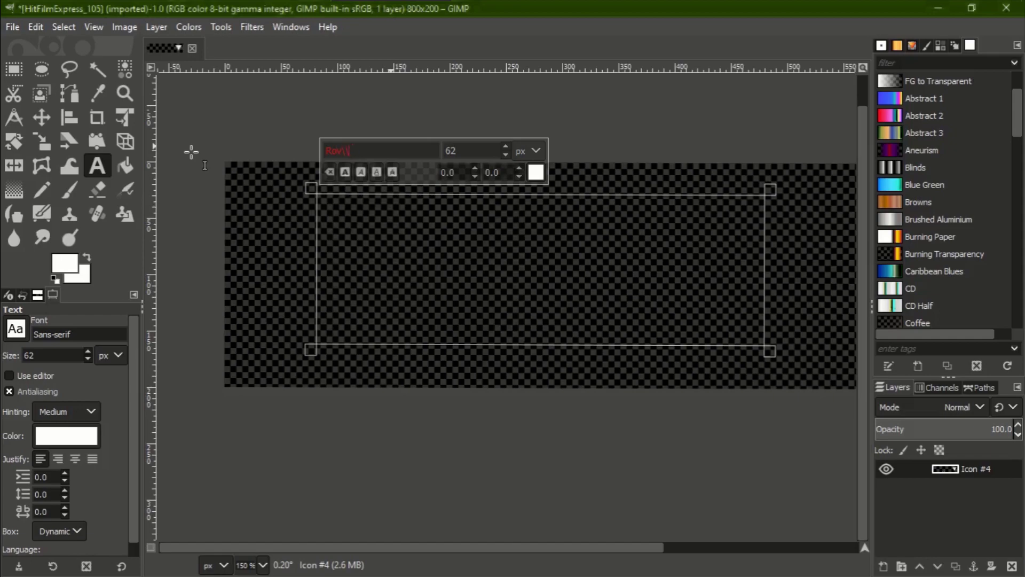
key(BackSpace)
key(BackSpace)
text(oboto Light)
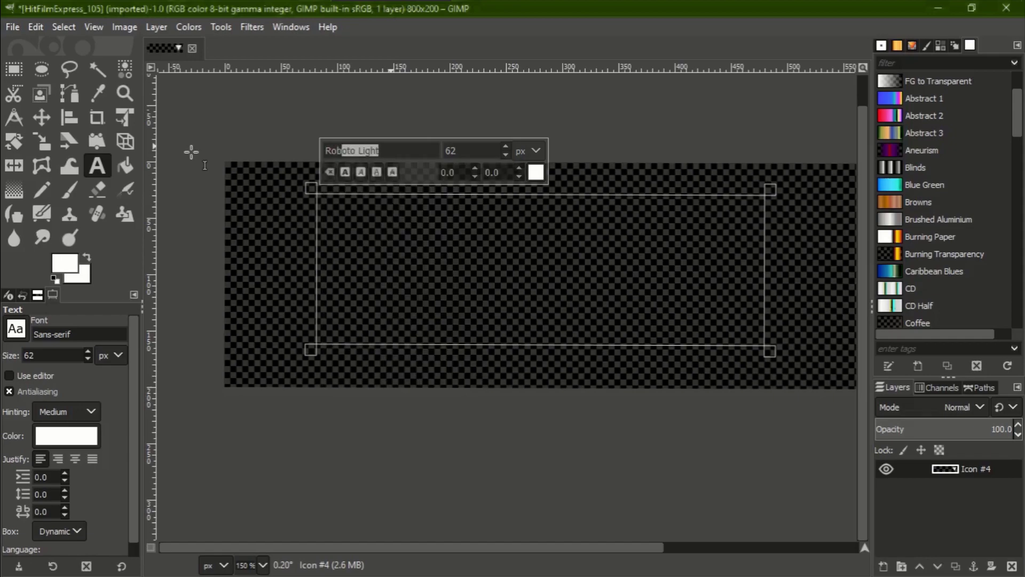
key(Return)
drag(506, 144, 505, 152)
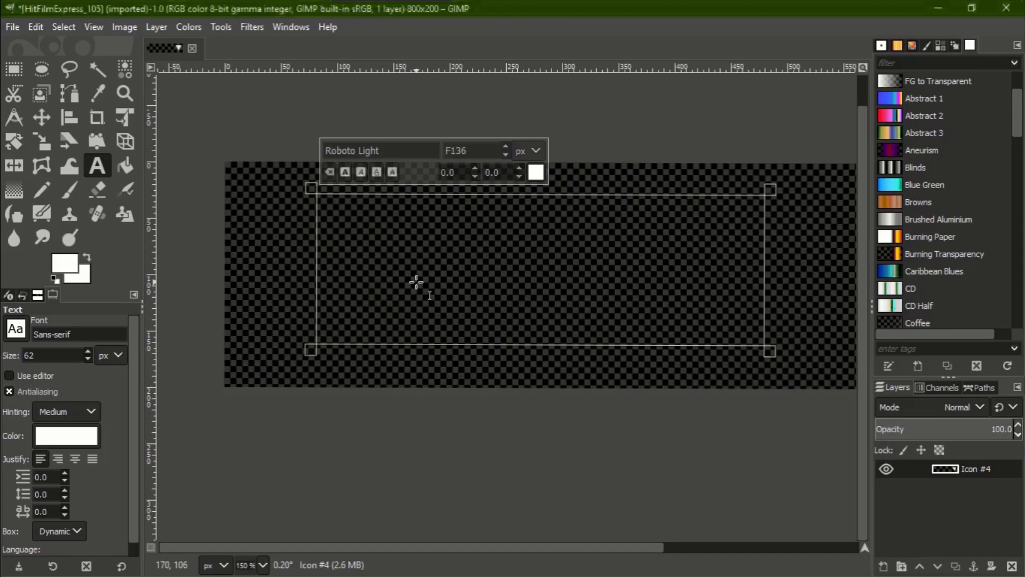
Dismiss the text-too-big warning and erase the stray typed letters.
text(F)
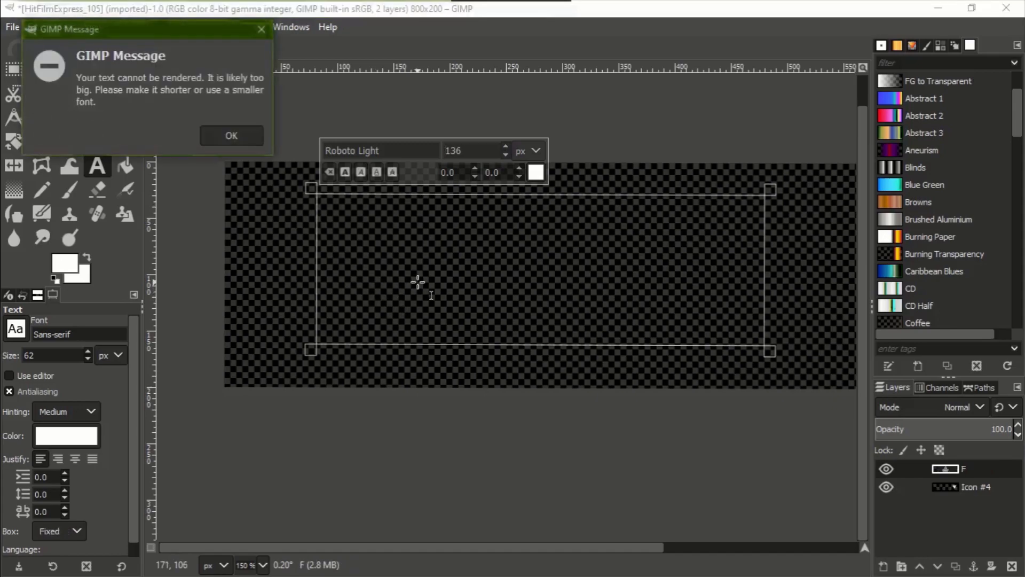
click(259, 136)
text(sad)
key(Home)
text(asd)
key(BackSpace)
key(BackSpace)
key(BackSpace)
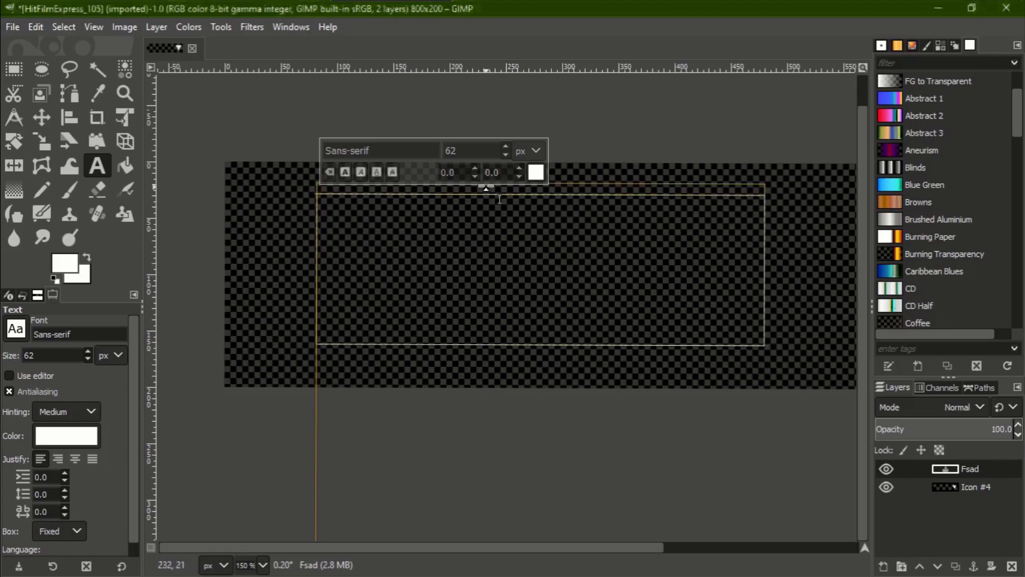
drag(505, 145, 504, 143)
Type 'Hitfilm' in the text box, removing the leftover letters and extra second lines.
text(Roboto Light)
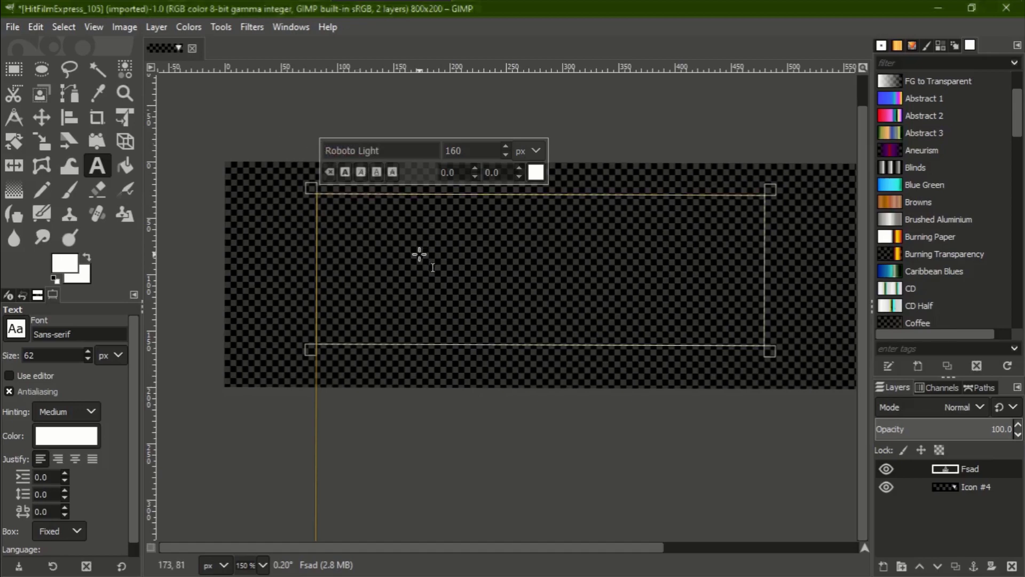
text(D)
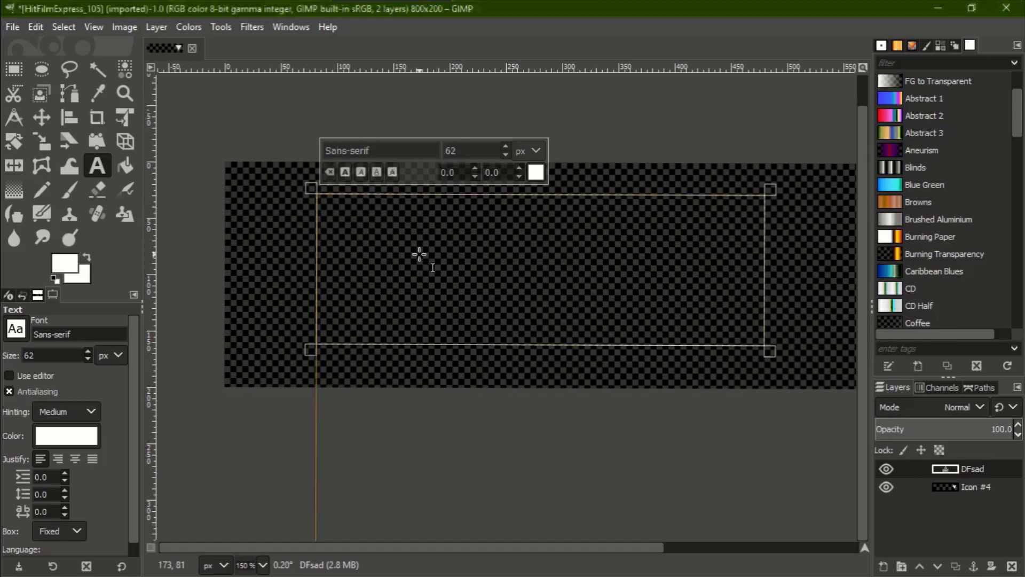
text(Hitf)
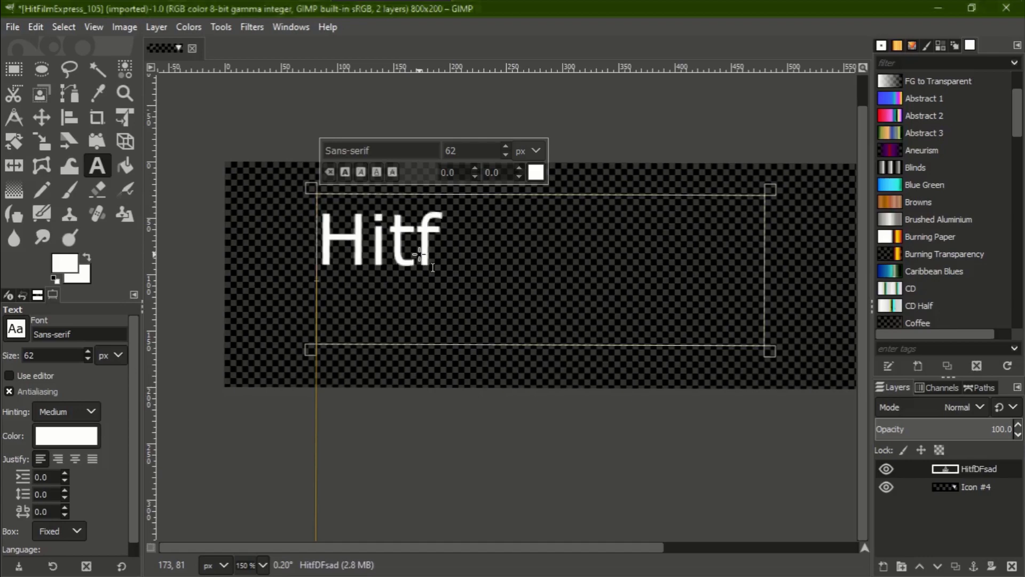
text(ilm)
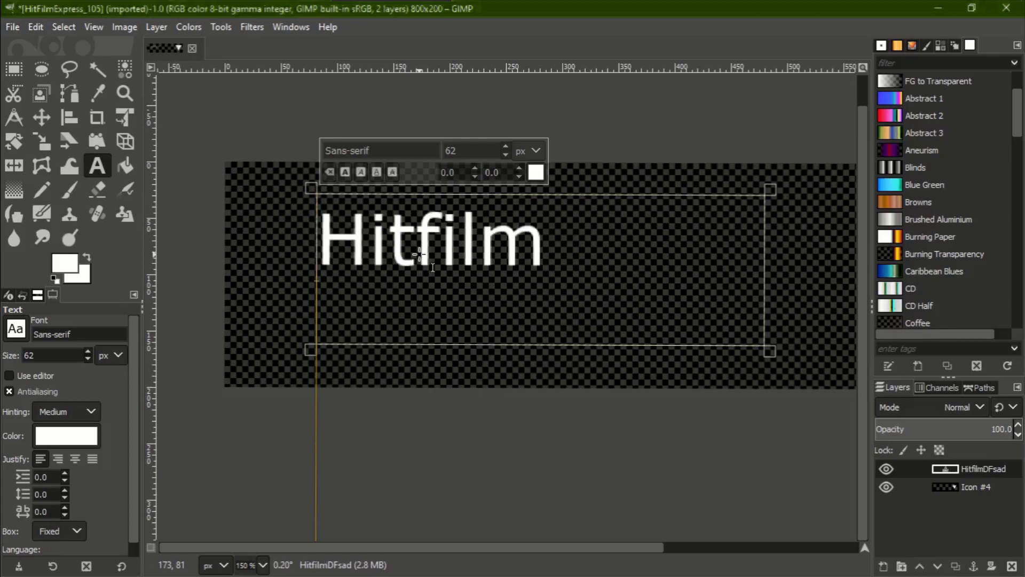
key(Return)
text(Ex)
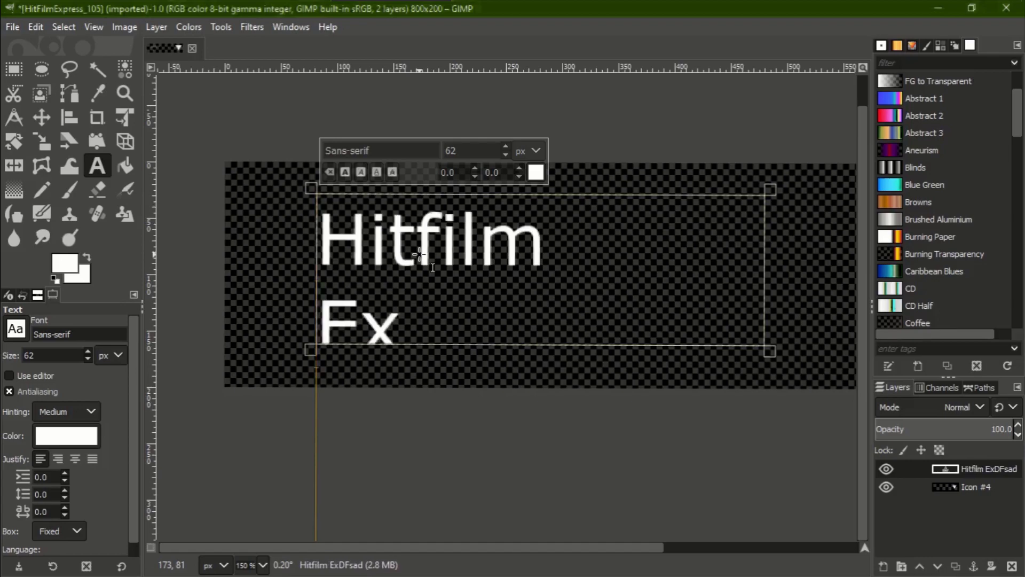
key(BackSpace)
key(BackSpace)
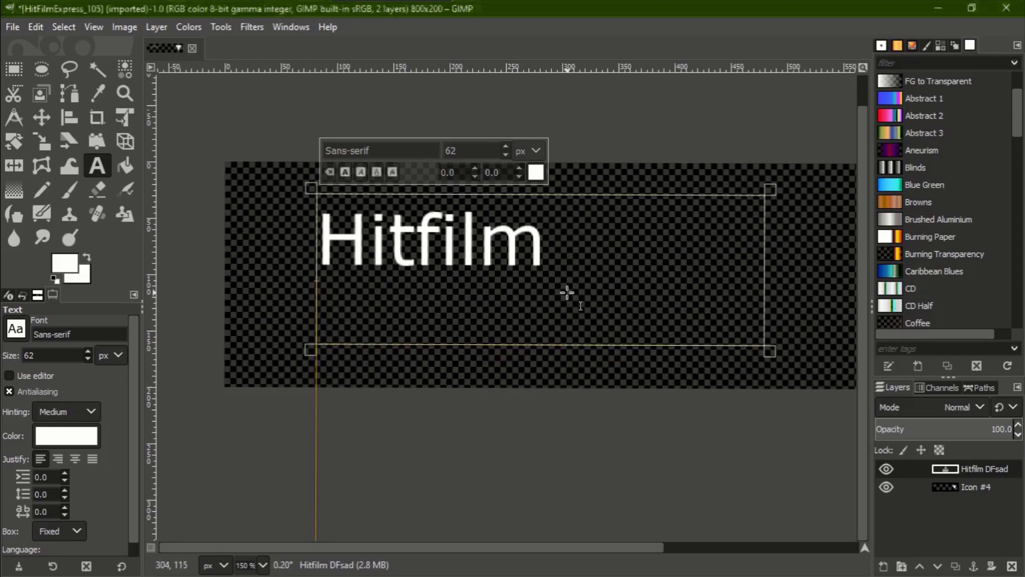
text(F)
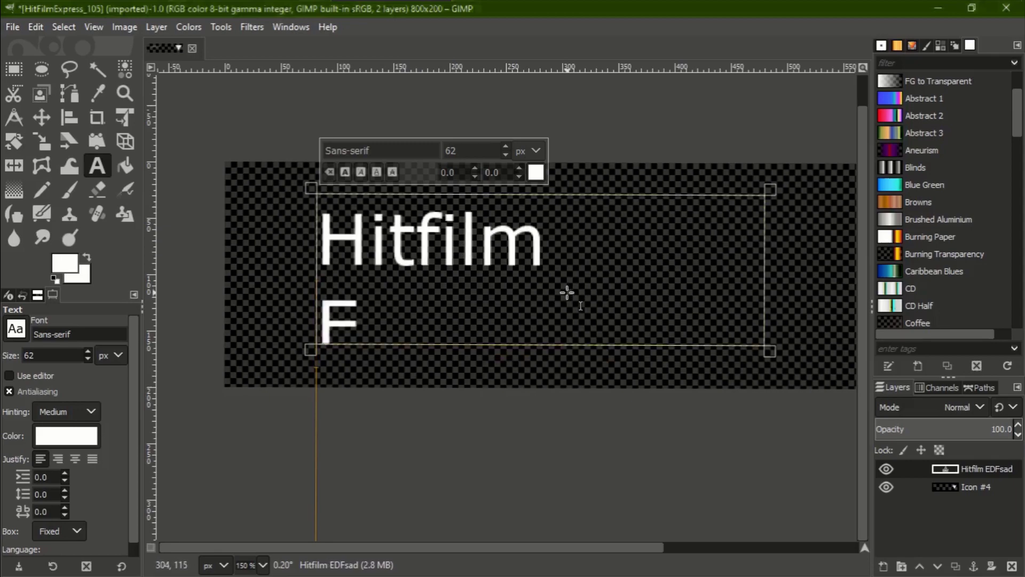
key(BackSpace)
key(BackSpace)
key(BackSpace)
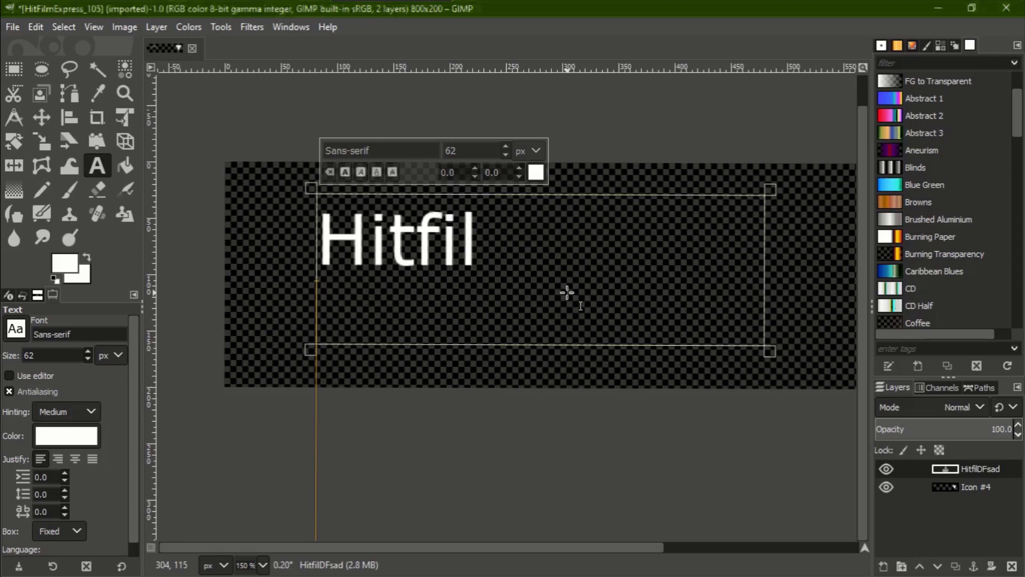
text(m)
key(Return)
text(F)
key(BackSpace)
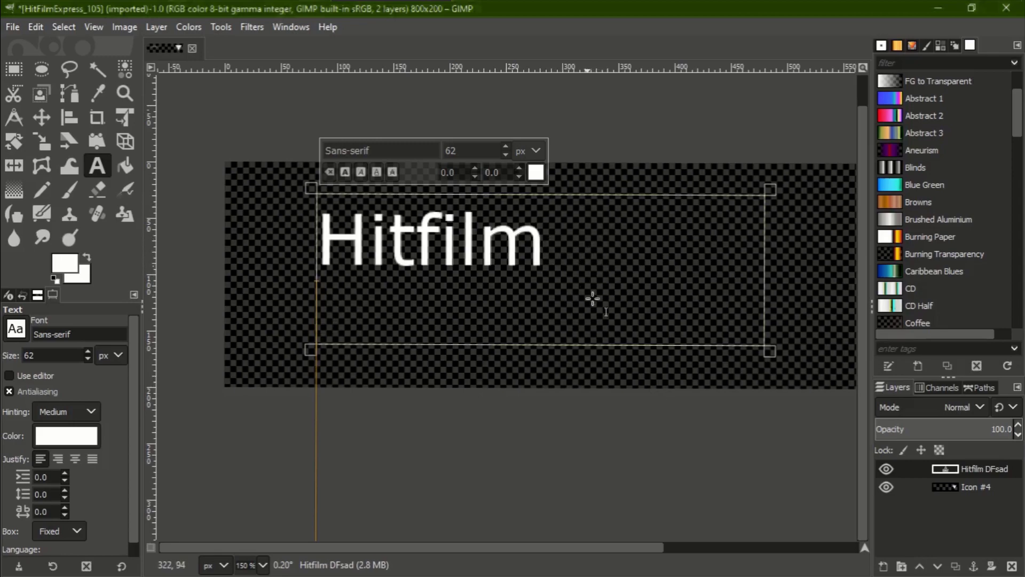
Select the Hitfilm text, type 'Roboto Light', and stretch the text box larger.
drag(555, 254, 302, 224)
text(Roboto Light)
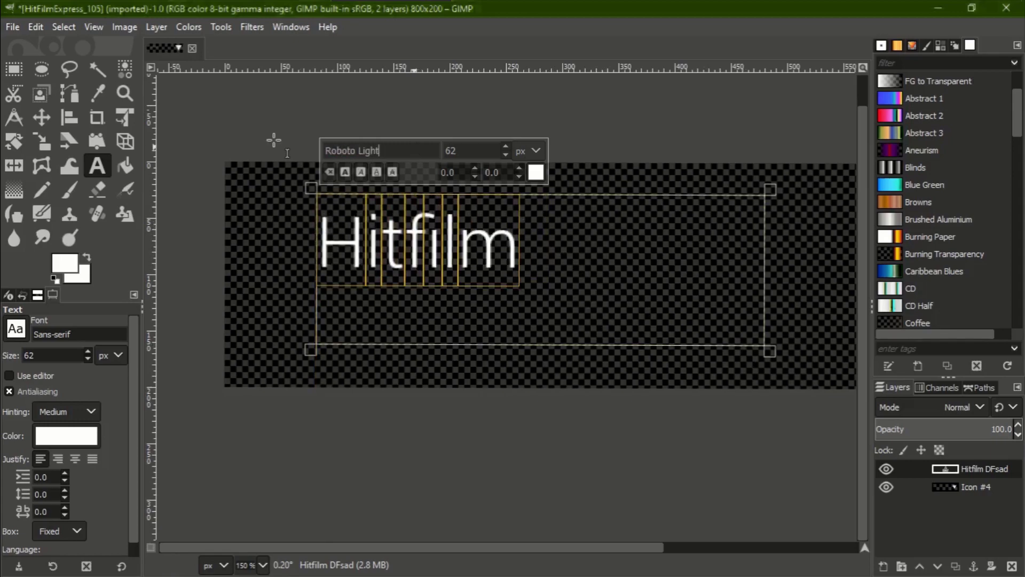
scroll(503, 146, up, 4)
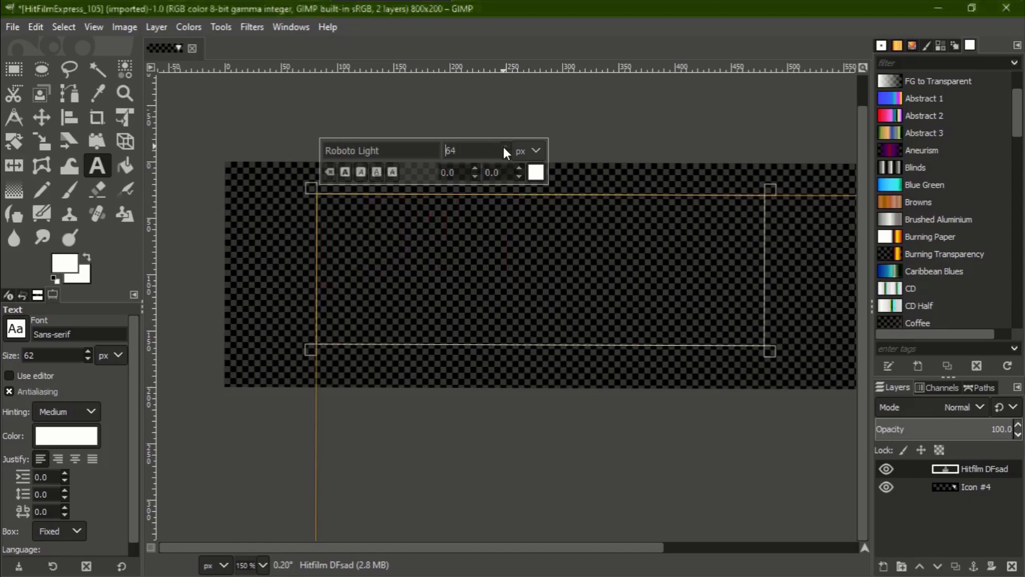
scroll(508, 154, down, 8)
click(533, 262)
scroll(590, 327, down, 3)
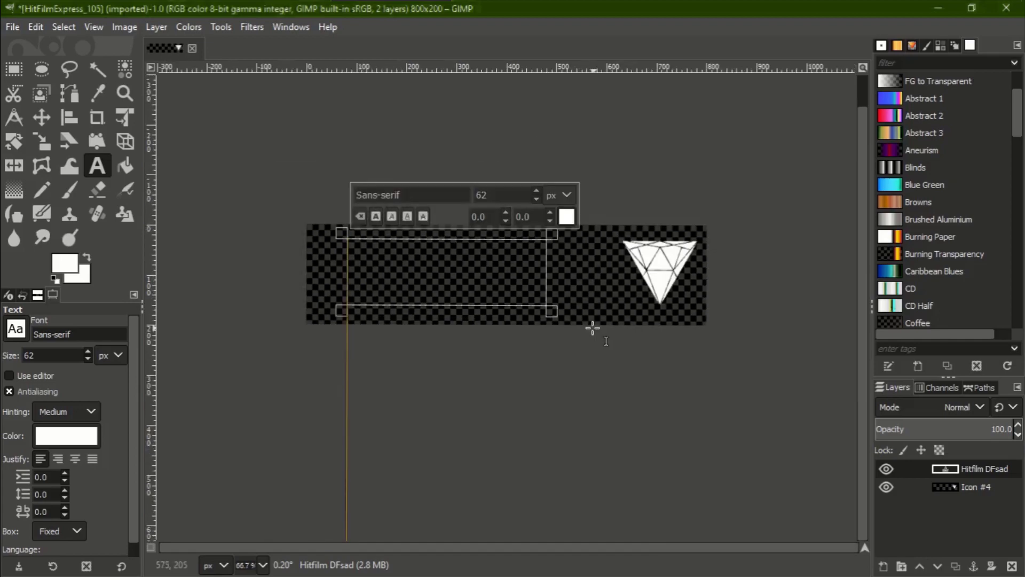
scroll(536, 387, down, 3)
scroll(525, 355, up, 1)
scroll(525, 355, up, 2)
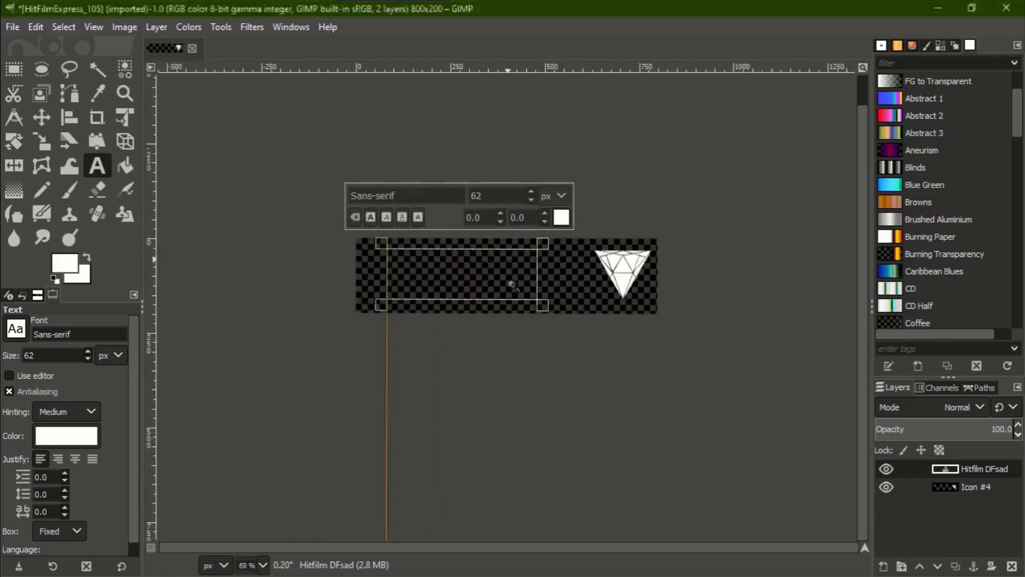
scroll(553, 416, down, 10)
scroll(555, 416, up, 12)
drag(540, 328, 548, 306)
Retype 'Hitfilm' and select all of the Hitfilm text again.
text(d)
key(BackSpace)
text(Hitfilm)
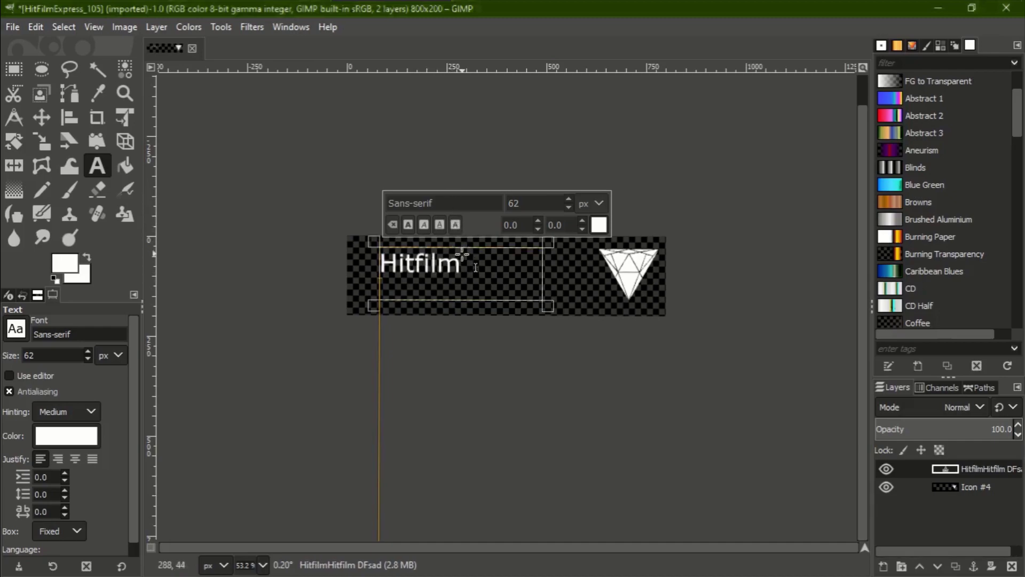
drag(436, 267, 409, 275)
key(Right)
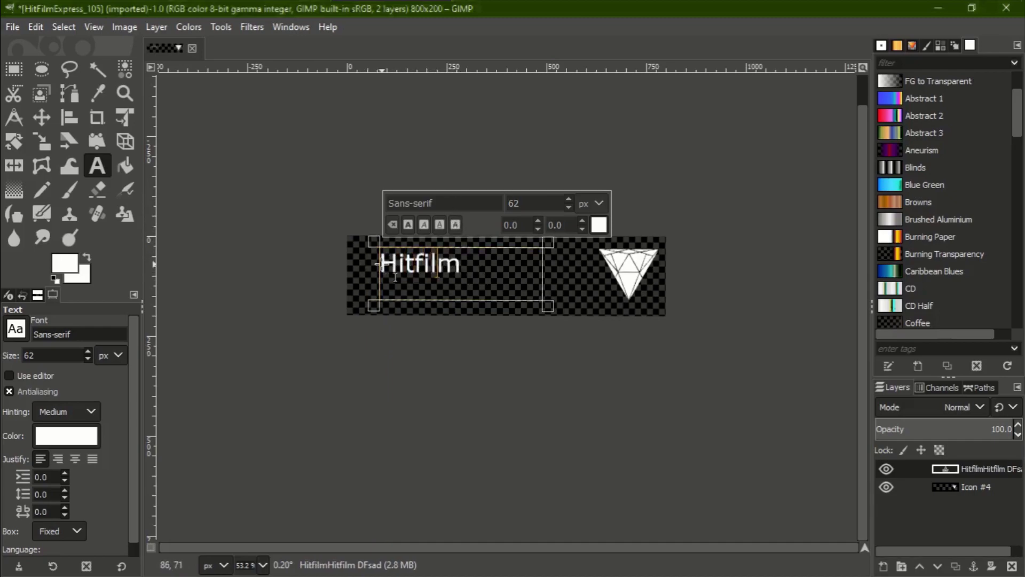
shift+click(381, 264)
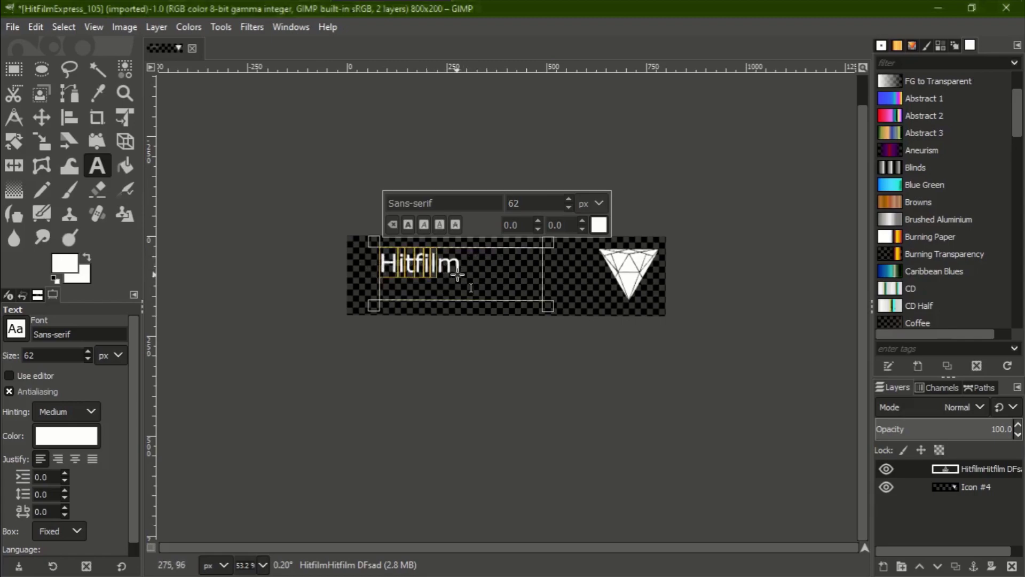
click(383, 267)
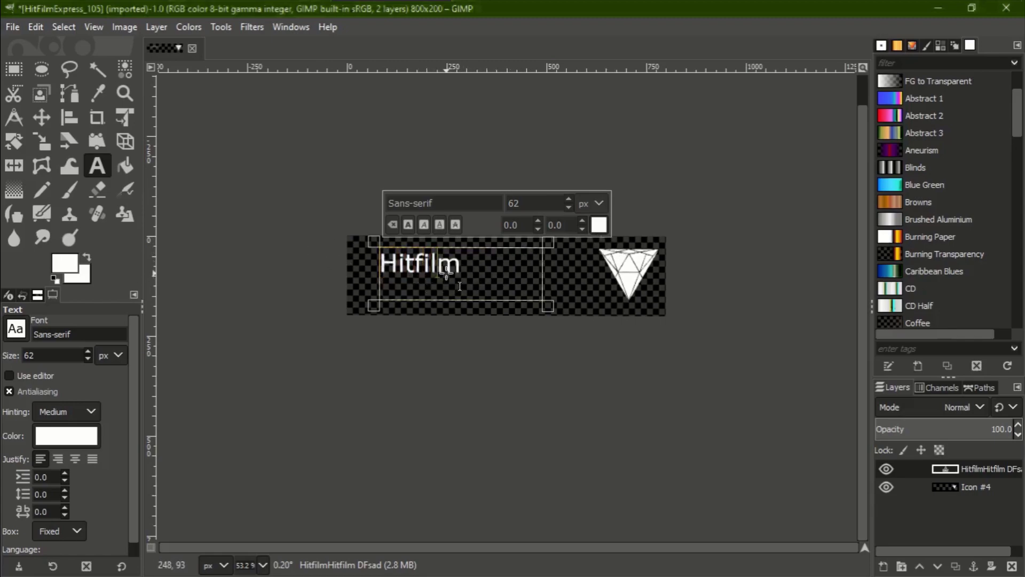
key(Delete)
key(ctrl+z)
shift+click(439, 283)
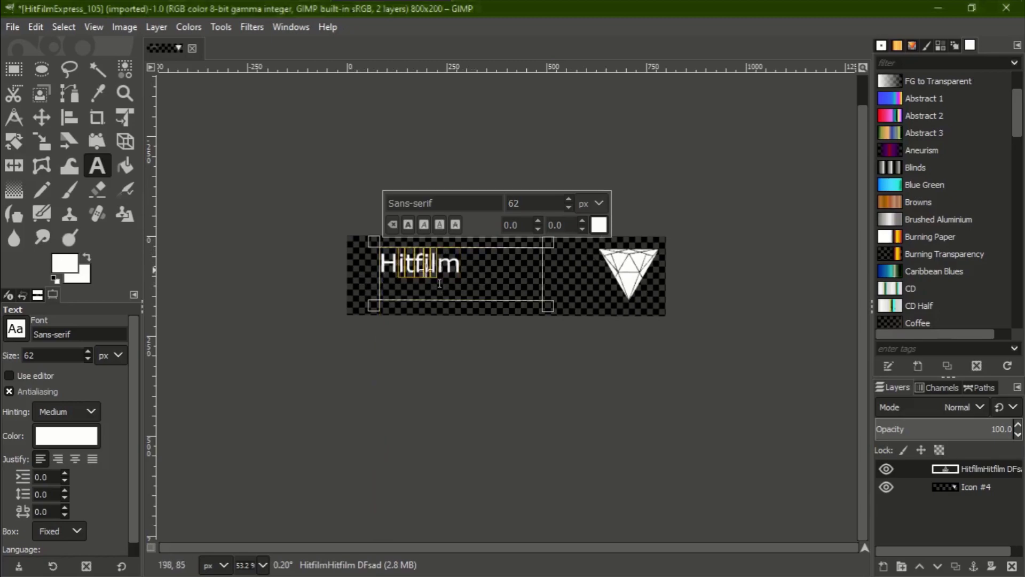
shift+click(482, 285)
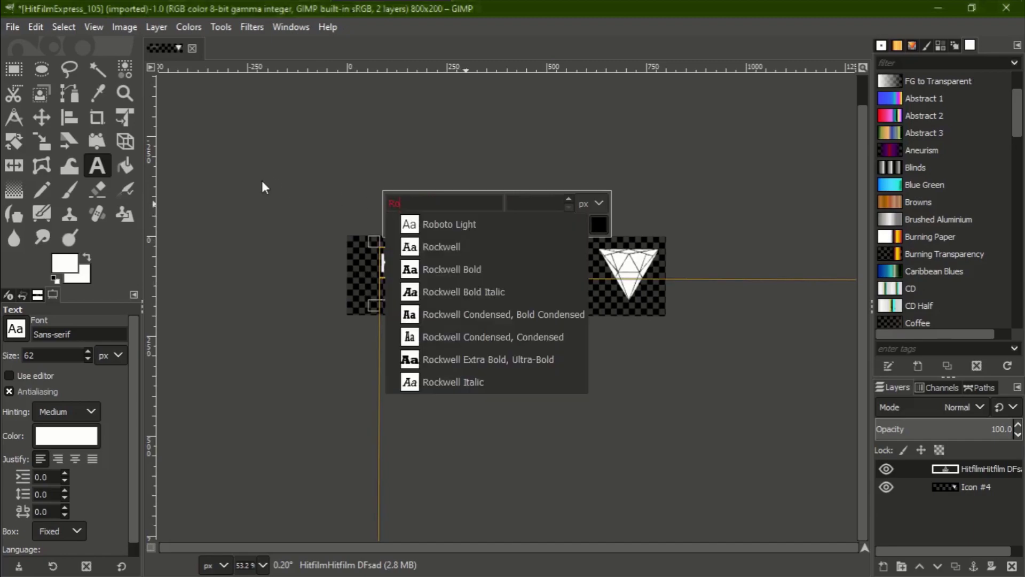
Apply the Roboto Light font suggestion to the Hitfilm text and enter 52.
key(Down)
key(Return)
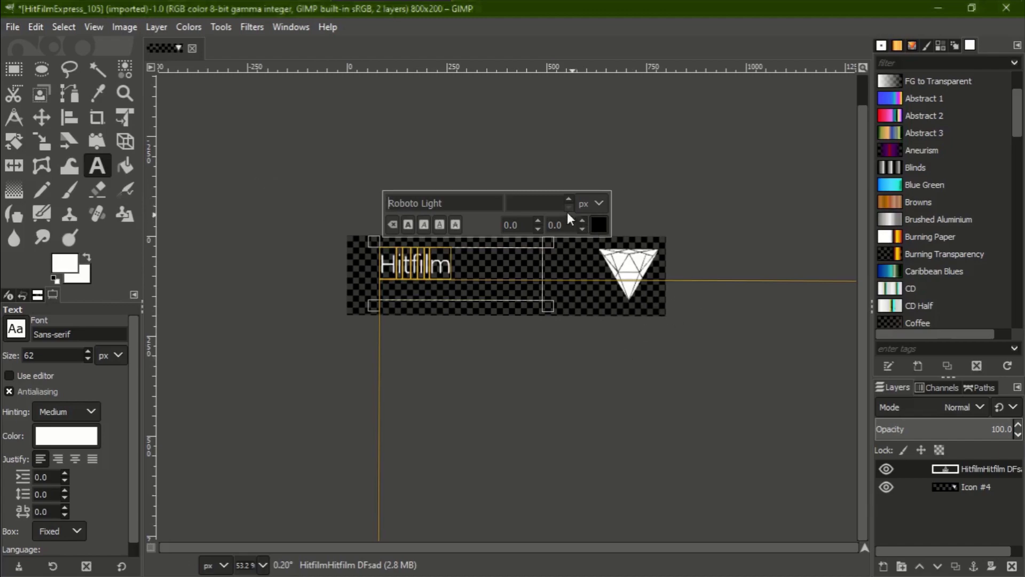
text(52)
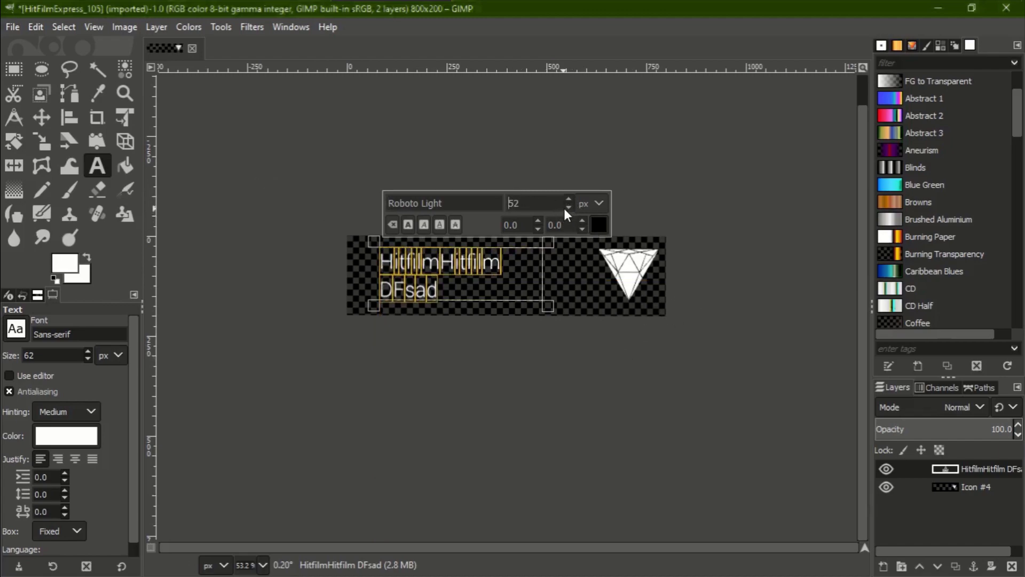
scroll(565, 209, down, 3)
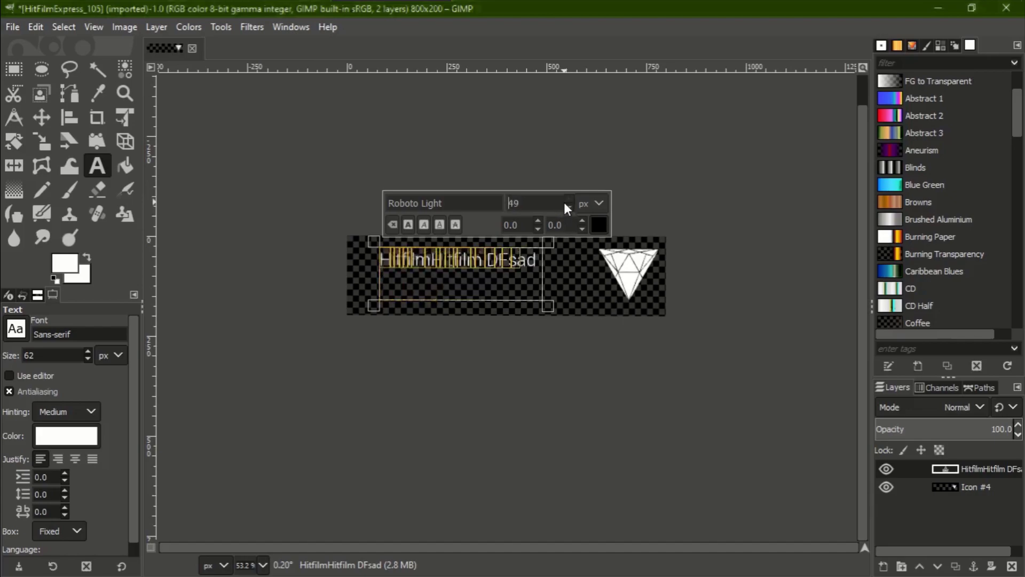
scroll(565, 203, up, 6)
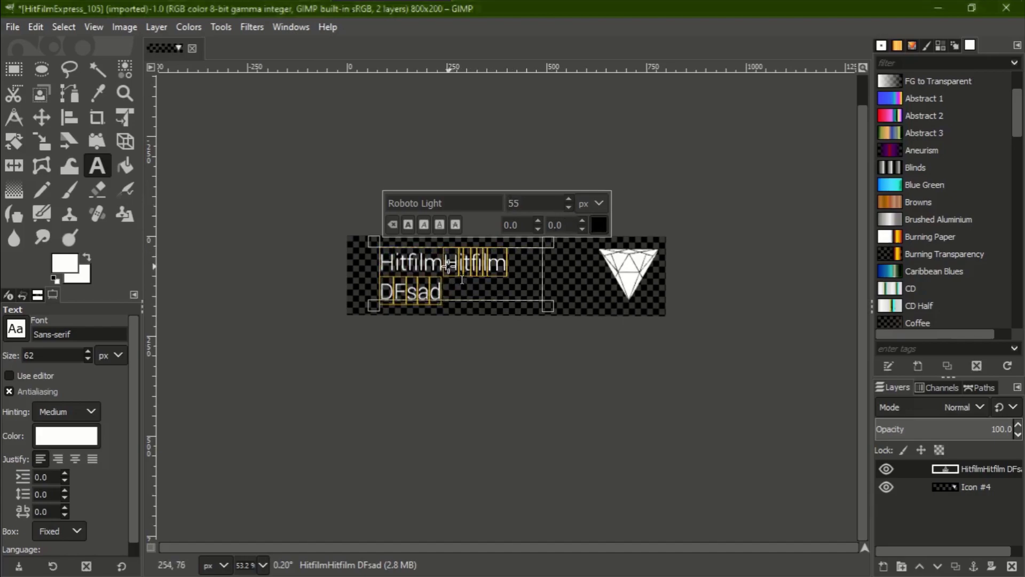
Delete the extra text after Hitfilm and bring its size to about 98 px.
key(BackSpace)
double_click(427, 260)
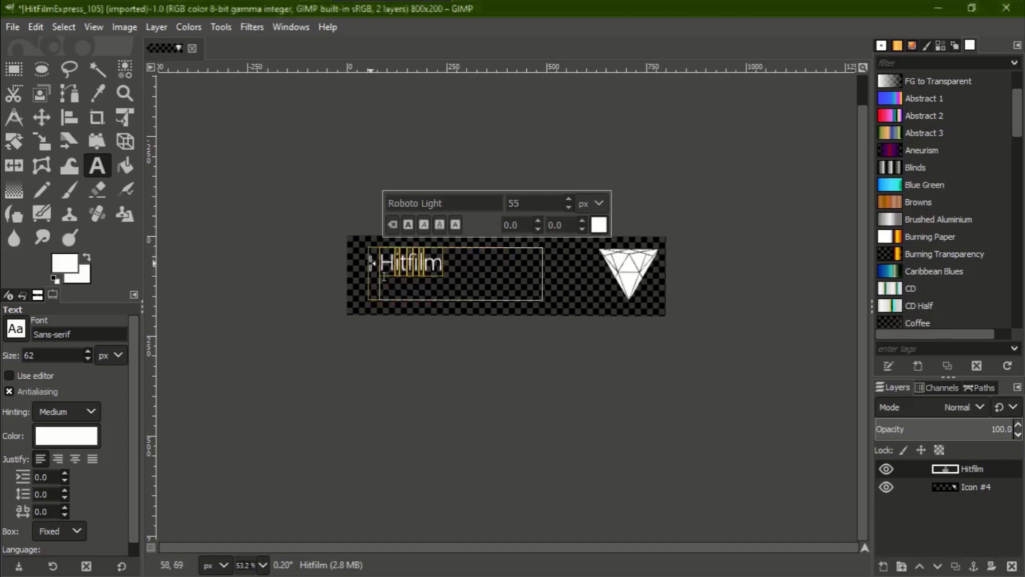
scroll(569, 205, up, 20)
scroll(569, 205, up, 14)
click(578, 204)
click(569, 205)
scroll(569, 204, up, 20)
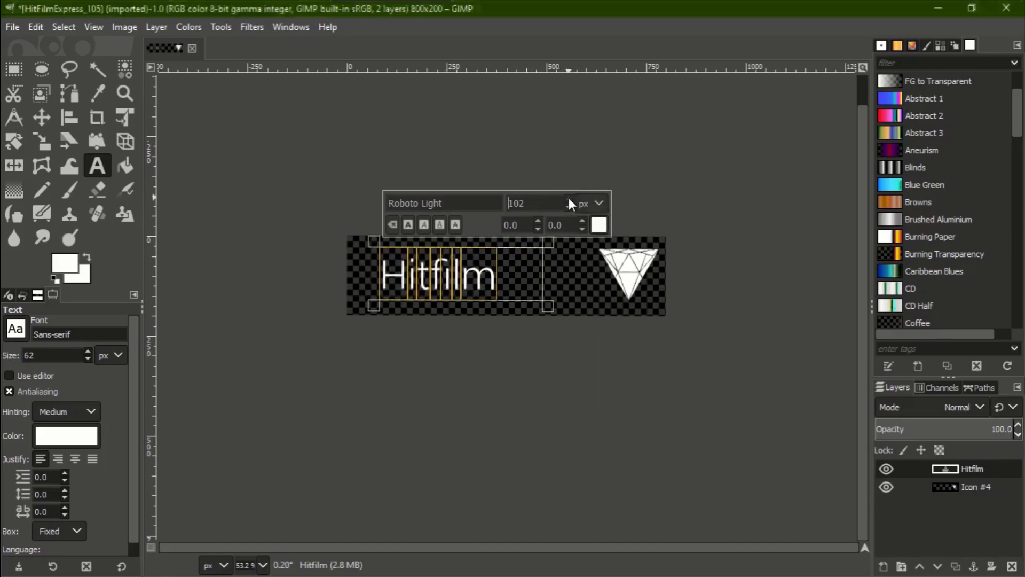
scroll(569, 214, down, 20)
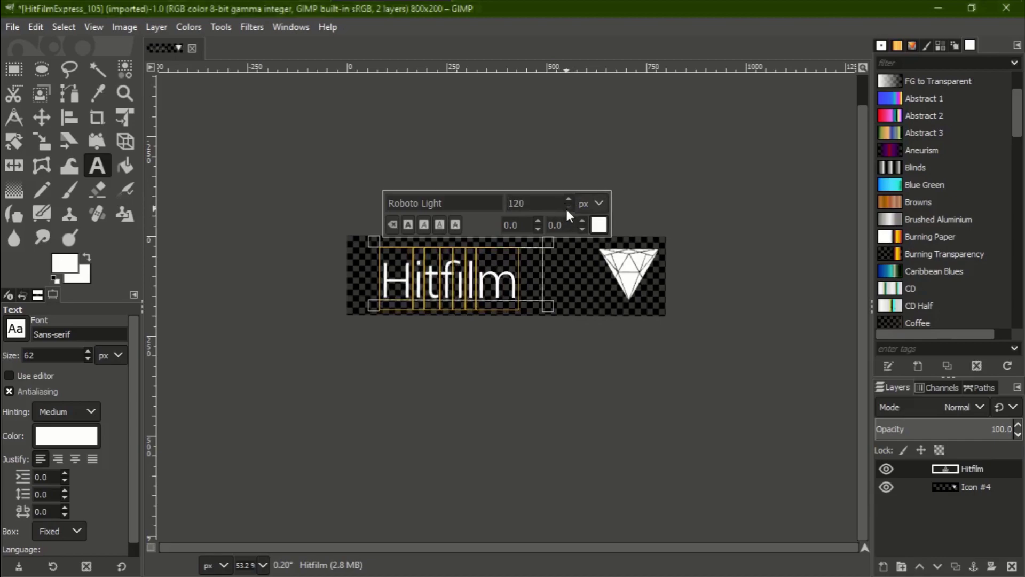
scroll(569, 209, up, 3)
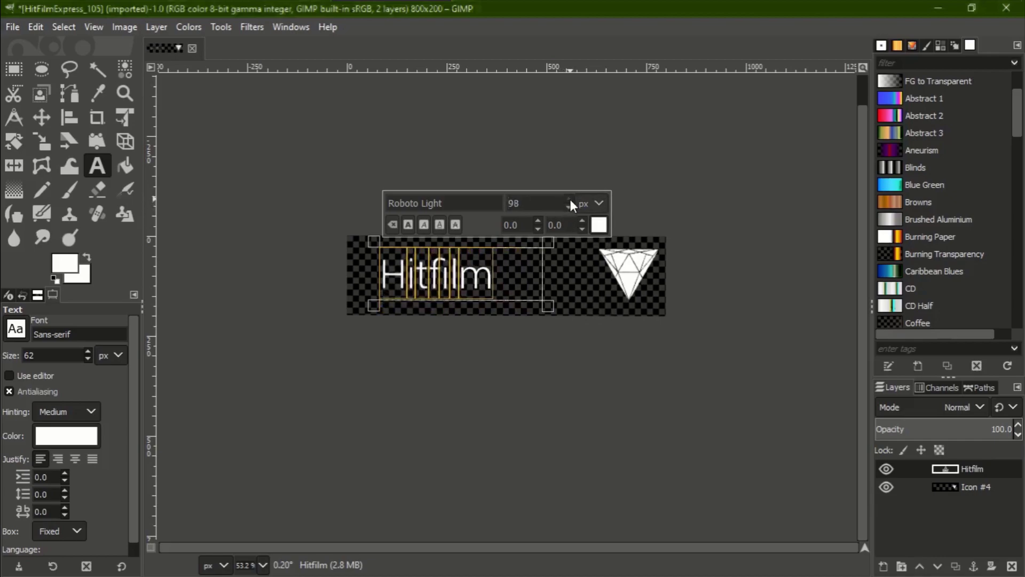
Move the Hitfilm text slightly right and the triangle icon a little left.
click(558, 348)
click(542, 299)
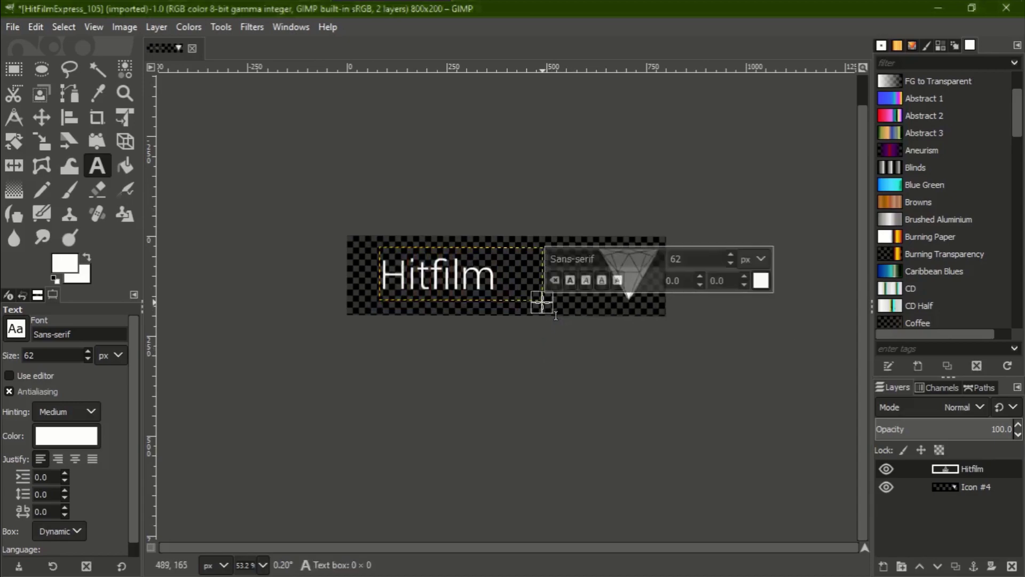
click(42, 117)
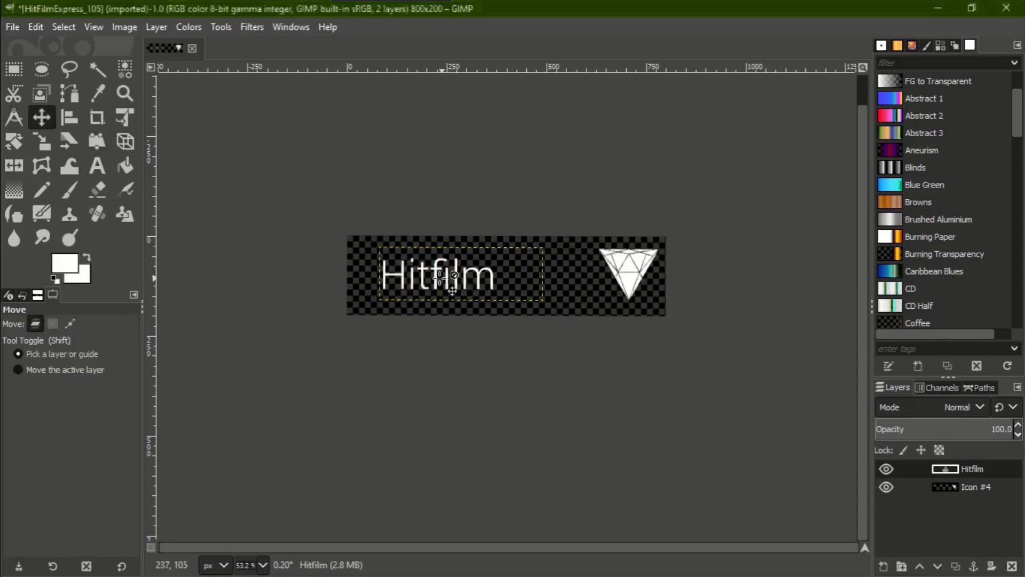
drag(439, 277, 462, 283)
drag(630, 275, 625, 276)
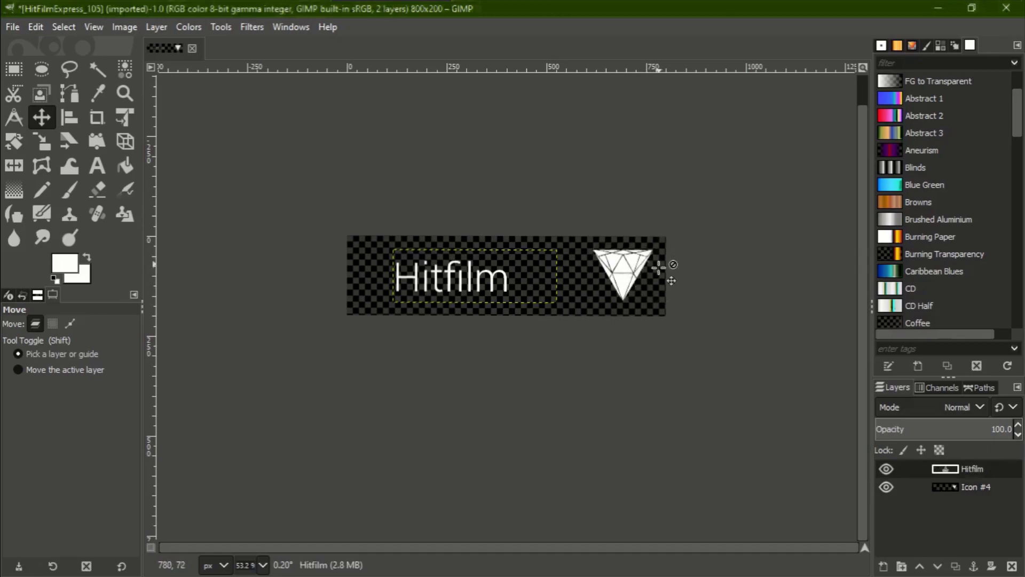
Save over HitFilmExpress_105.xcf in Custom Unfolds > ICos > _xcf's, replacing the existing file.
key(ctrl+s)
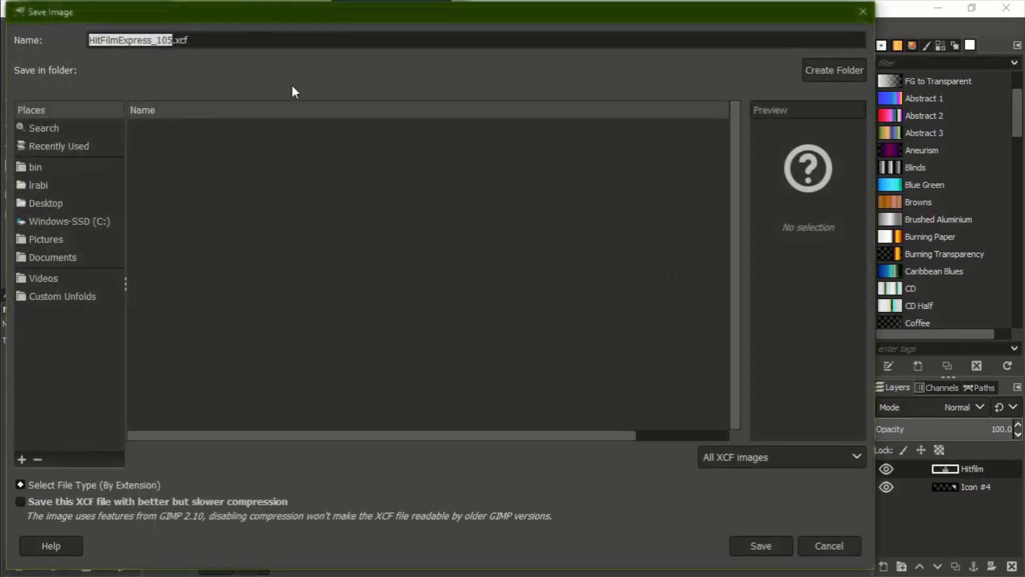
text(Hitfilm_E)
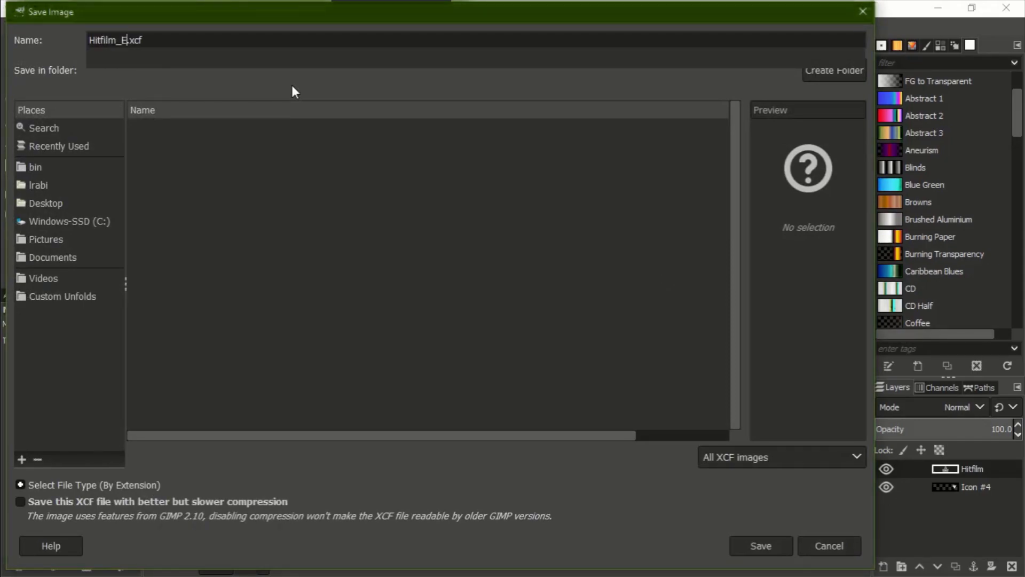
text(xpress)
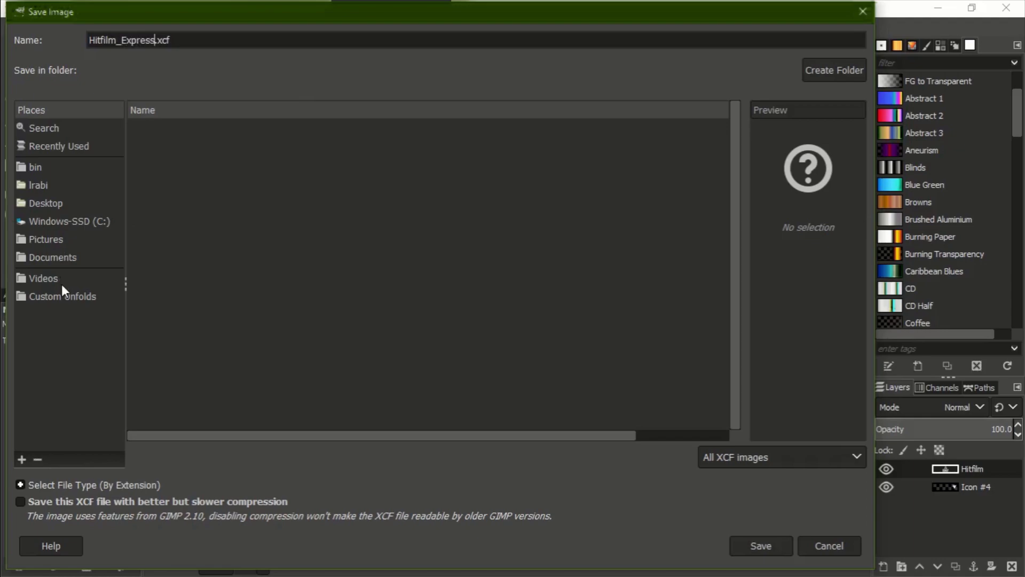
click(62, 283)
click(68, 299)
double_click(165, 184)
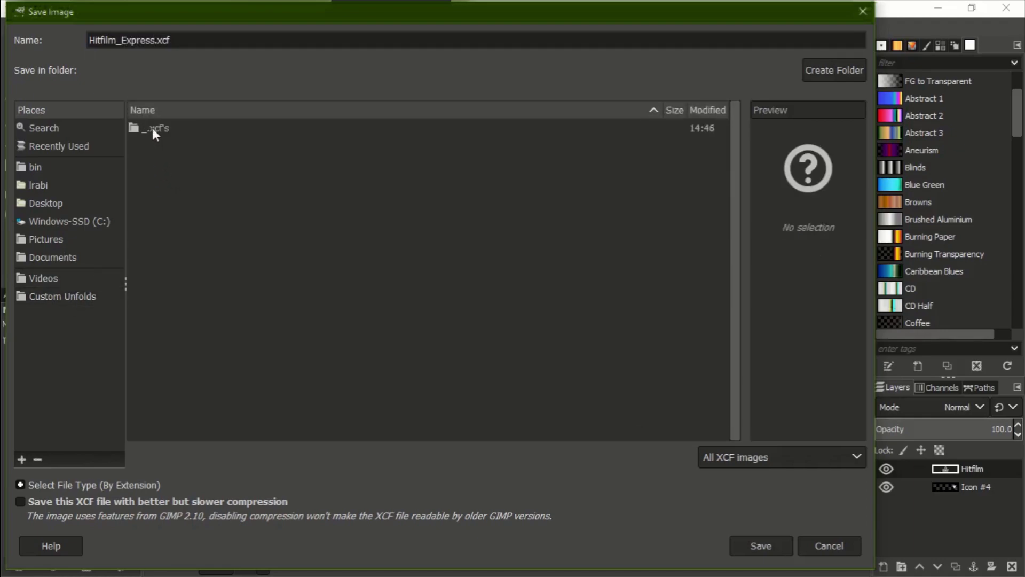
double_click(152, 129)
click(219, 129)
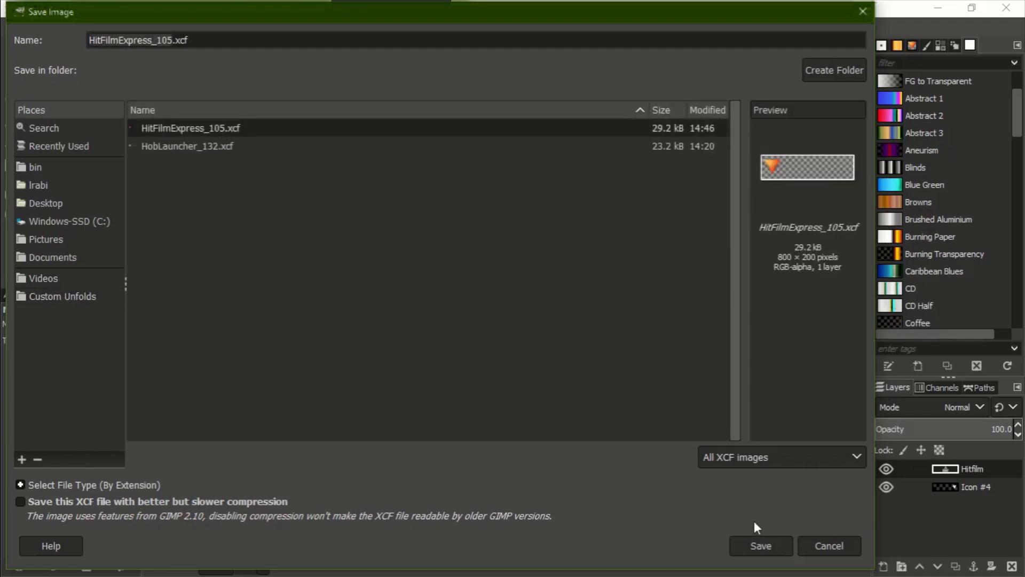
click(760, 549)
click(491, 356)
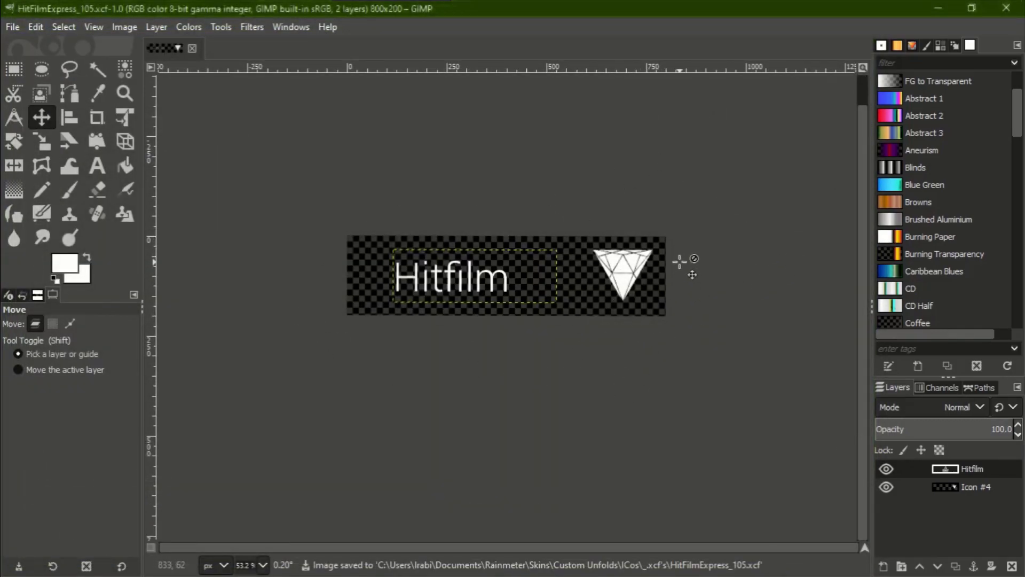
Start exporting HitFilmExpress_105.png via File > Export, browsing to Custom Unfolds.
click(11, 26)
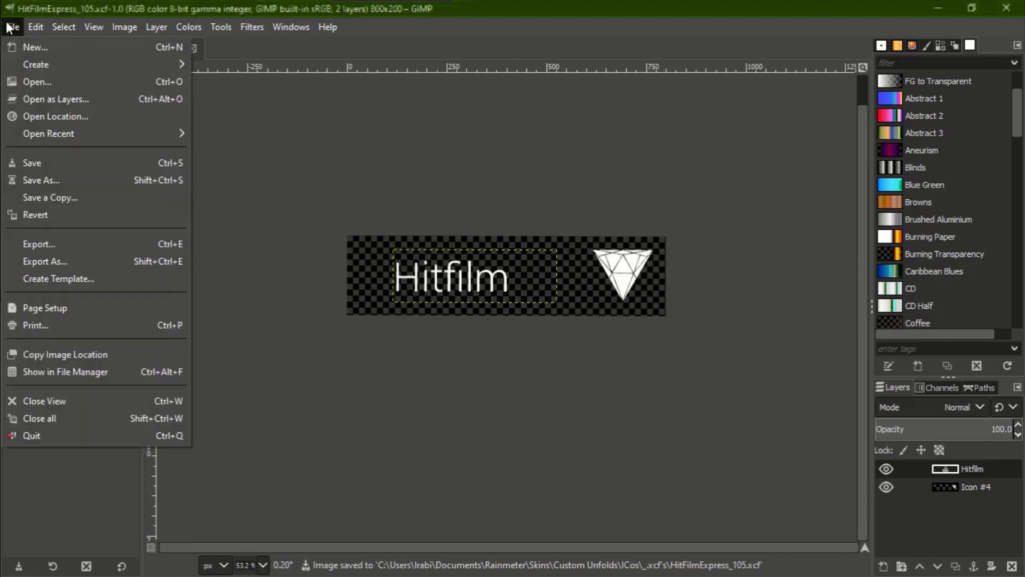
click(37, 245)
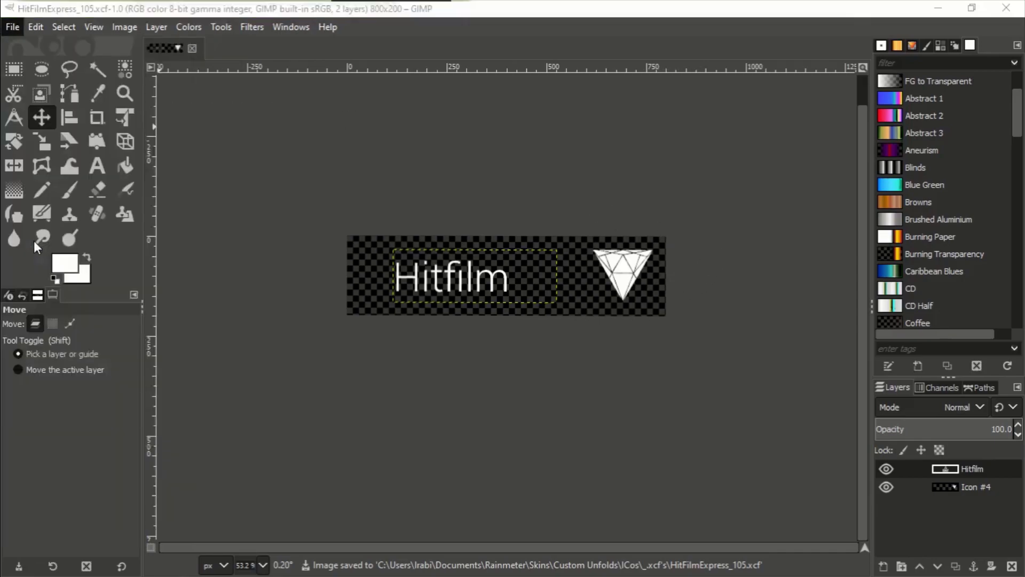
click(78, 296)
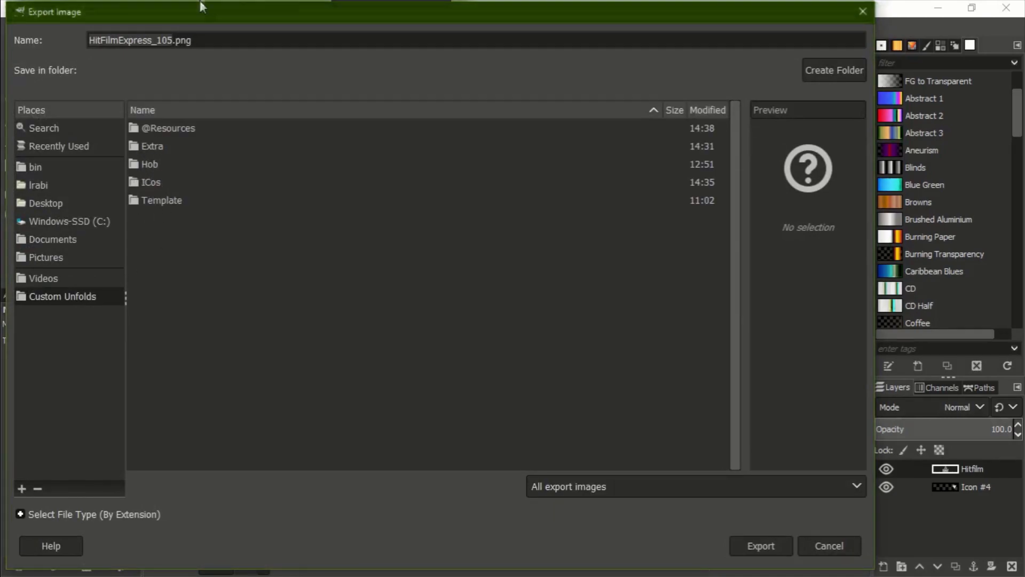
Browse File Explorer to Documents > Rainmeter > Skins > Custom Unfolds.
click(164, 7)
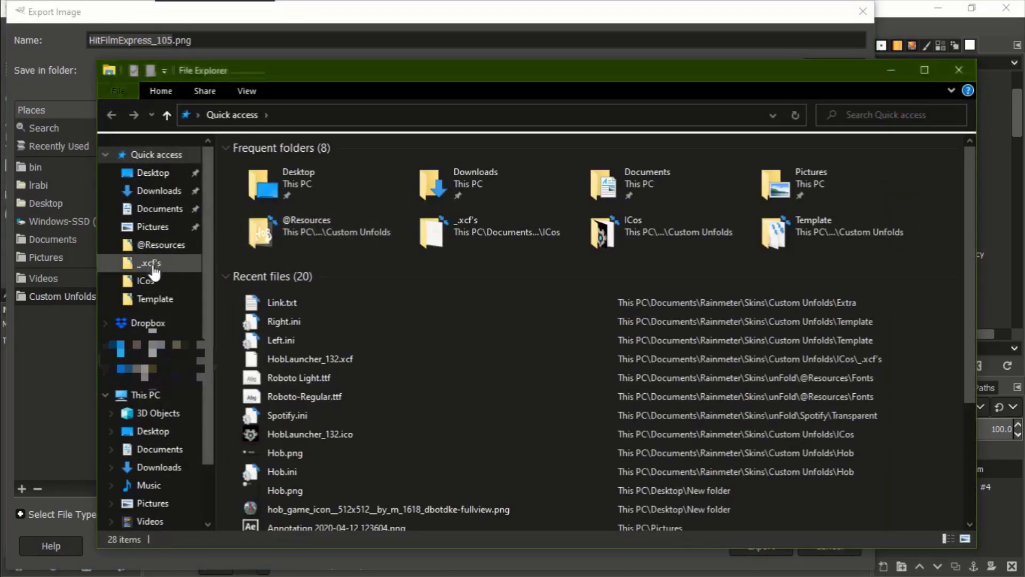
click(156, 209)
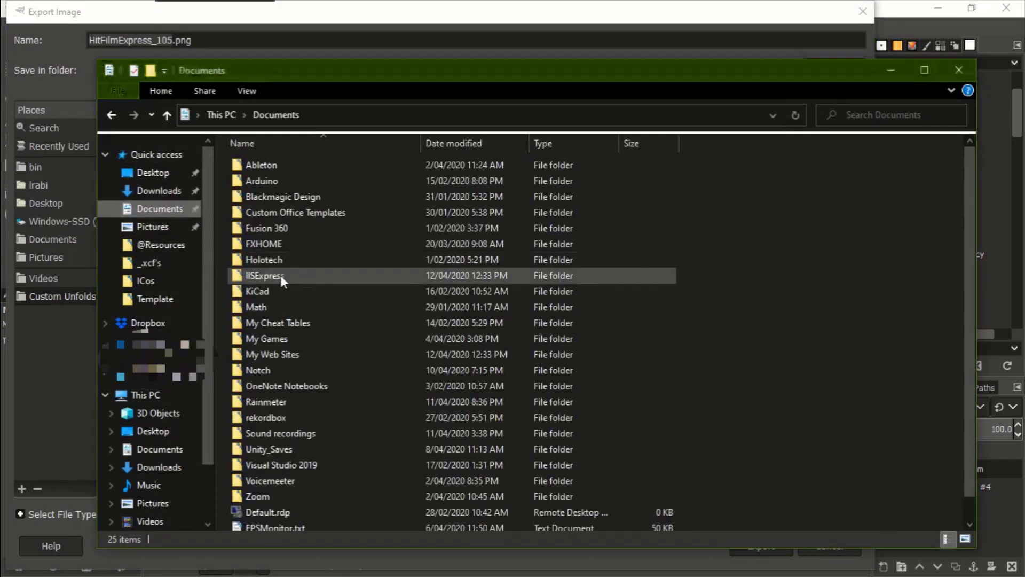
double_click(279, 401)
click(263, 166)
double_click(263, 165)
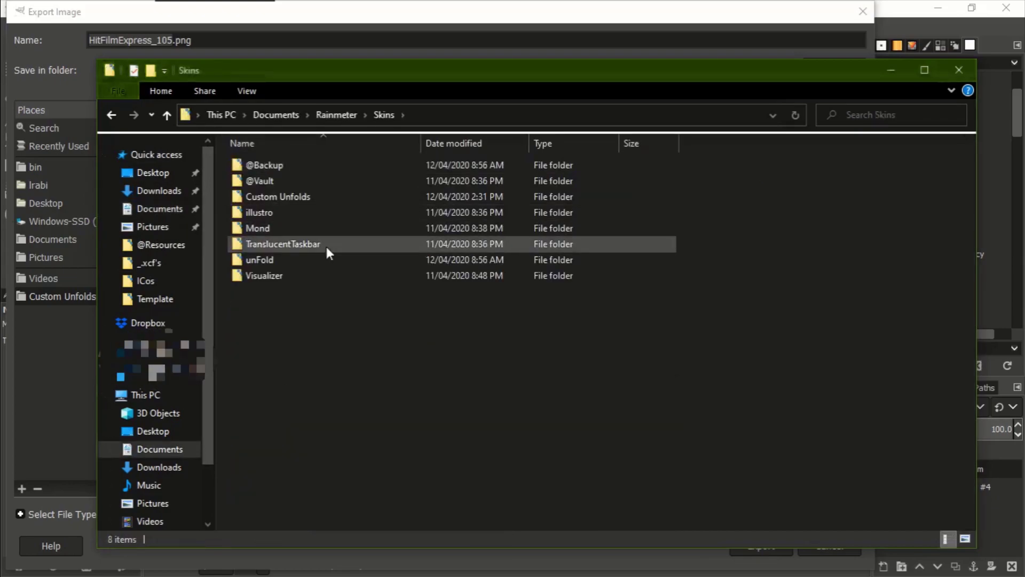
click(286, 200)
double_click(285, 197)
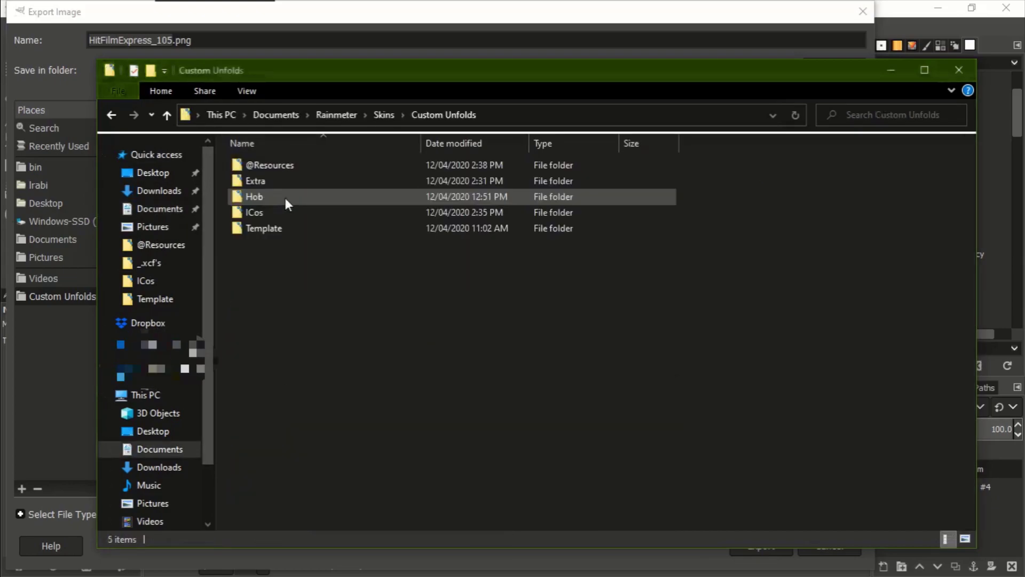
Create a new folder named Hitiflm in Custom Unfolds, then close Explorer.
right_click(287, 246)
mouse_move(344, 479)
click(527, 286)
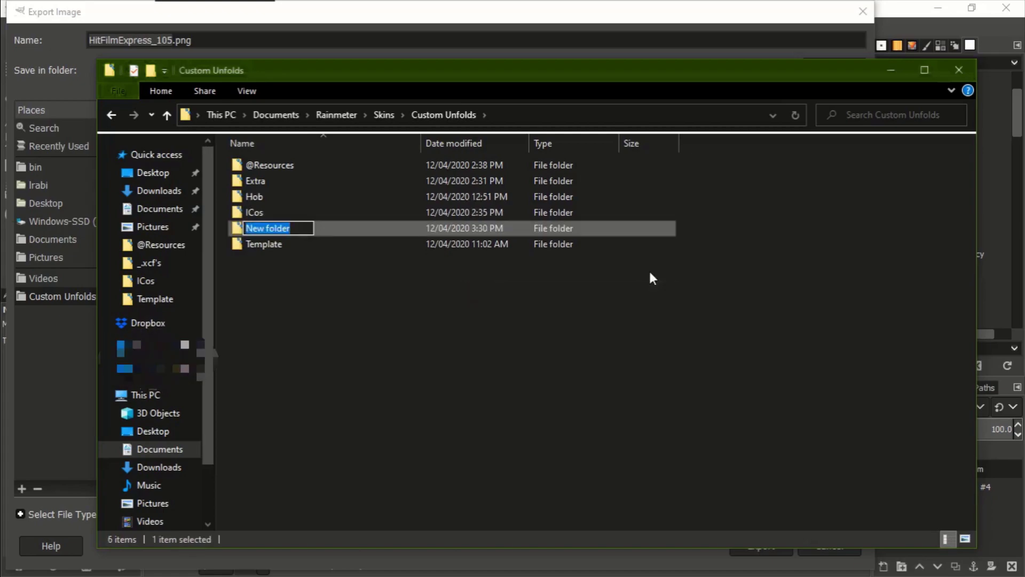
text(Hitif)
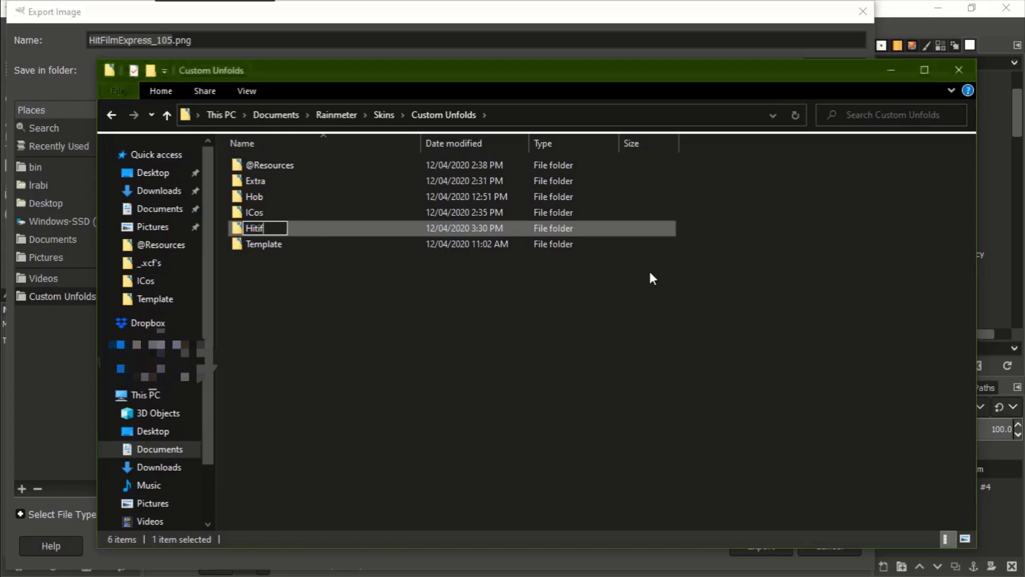
text(lm)
key(Return)
key(Return)
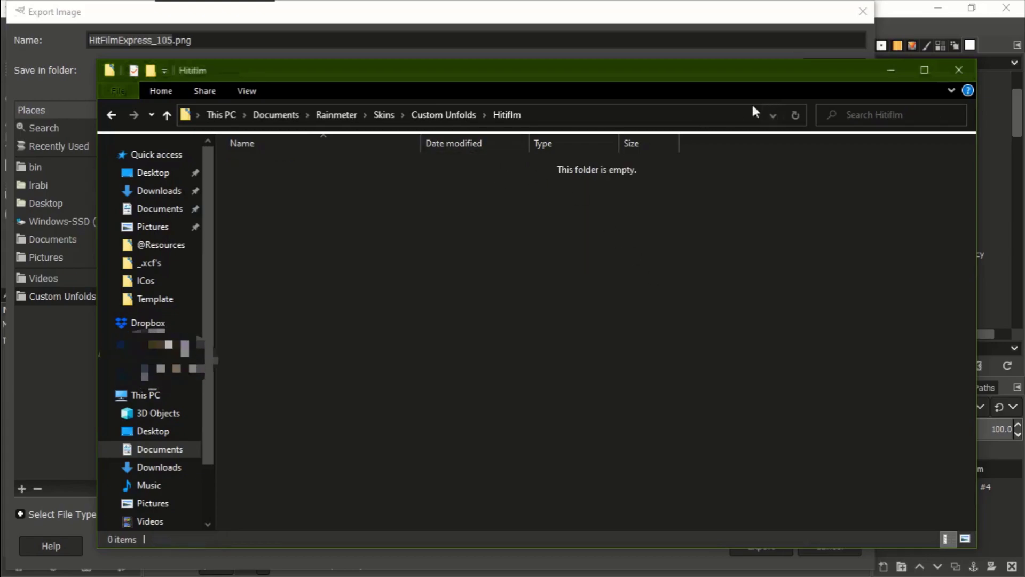
click(959, 70)
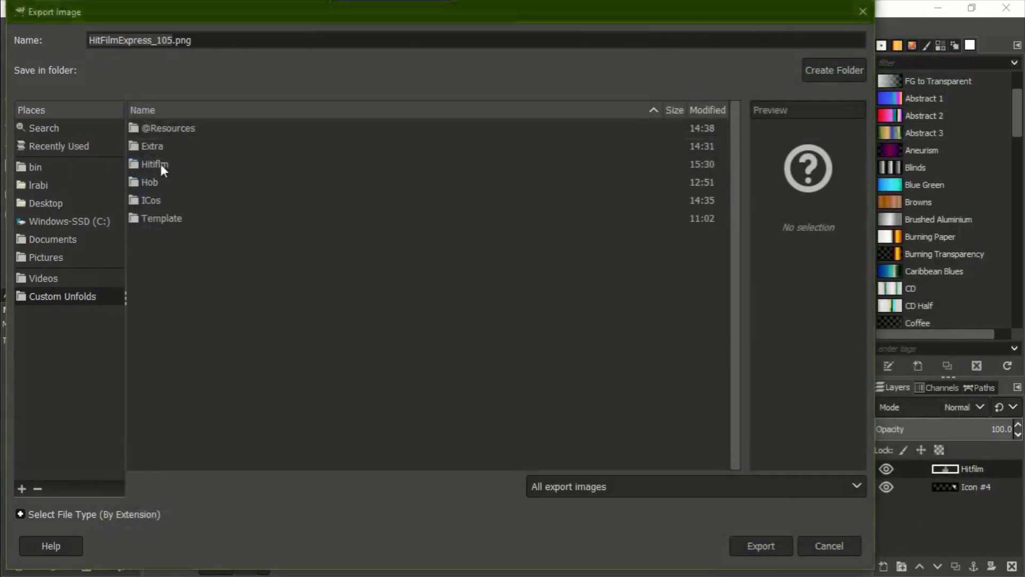
Export the image as Hitfilm.png into the Hitiflm folder with default PNG options.
double_click(155, 164)
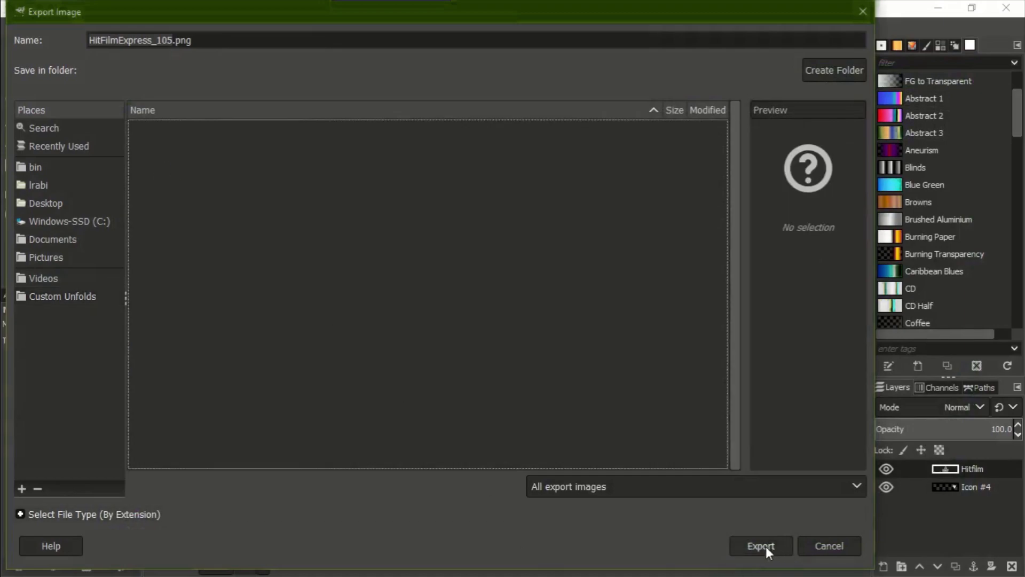
text(Hit)
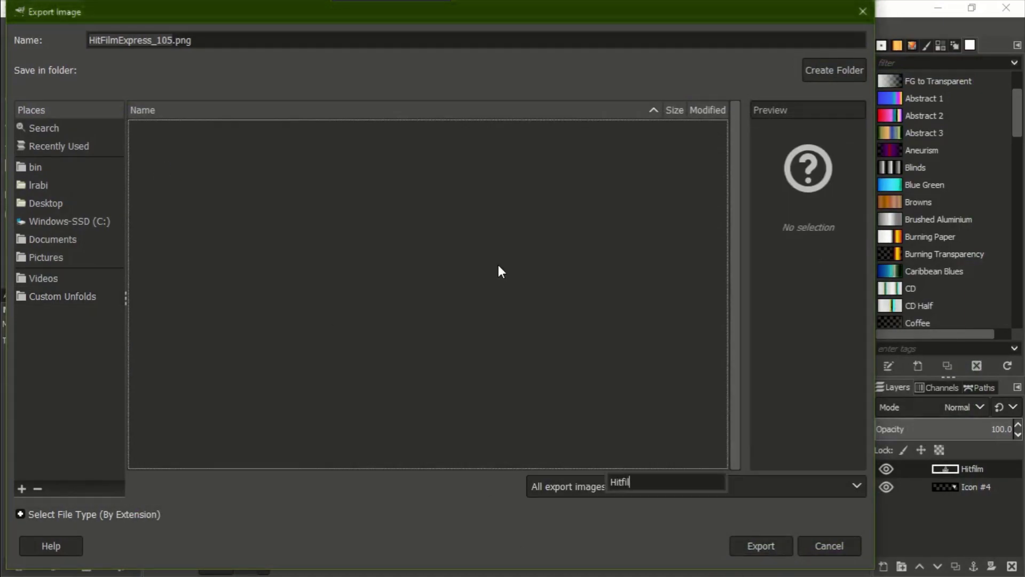
triple_click(136, 43)
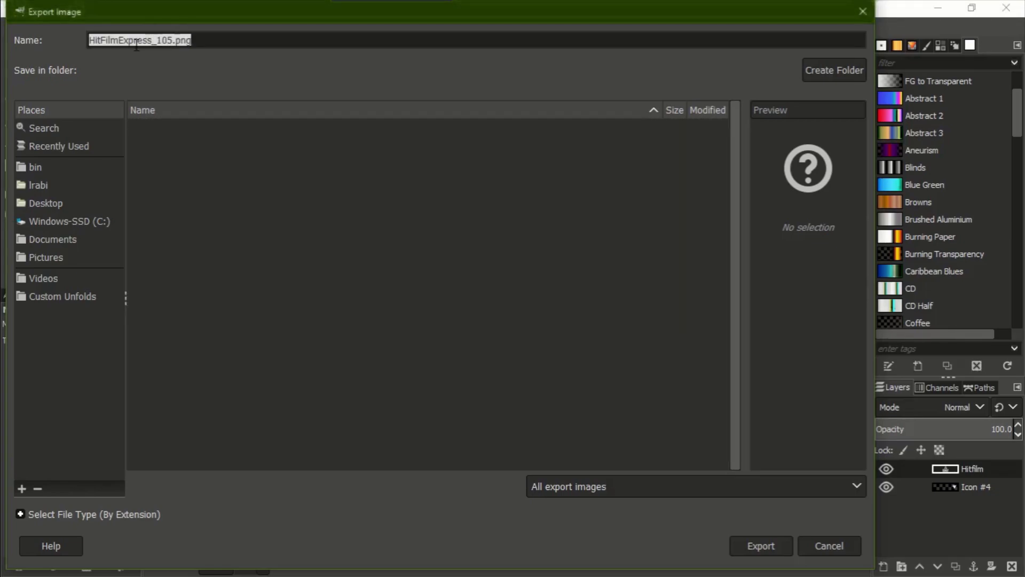
text(Hitfilm)
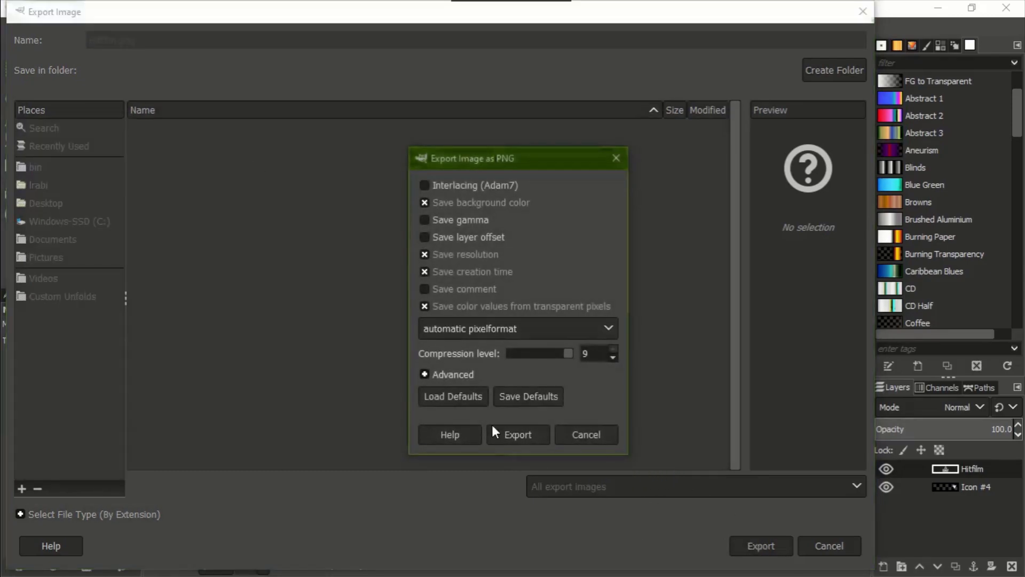
click(513, 438)
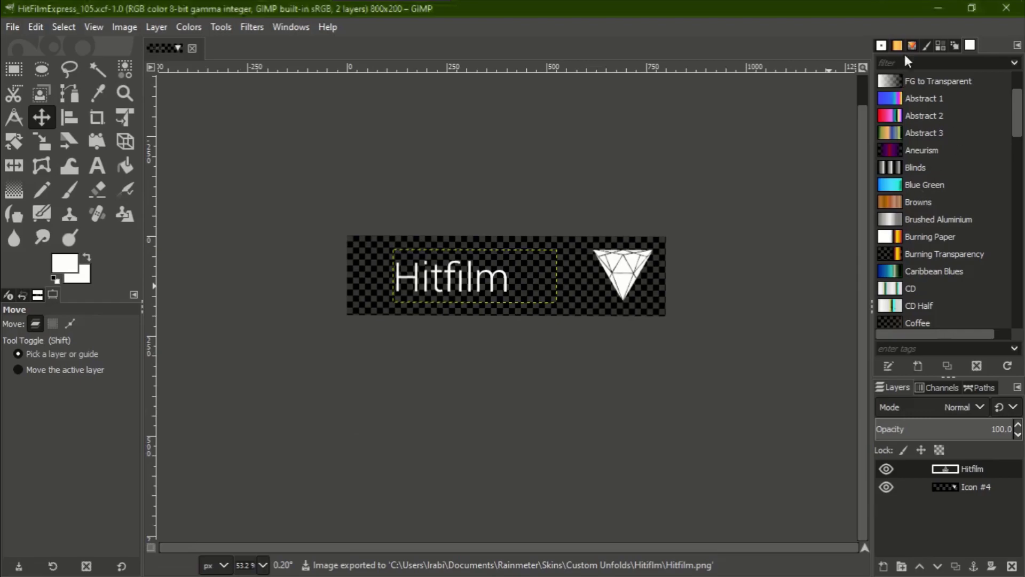
Minimize GIMP and check the saved files in the _xcf's and Hitiflm folders.
click(940, 9)
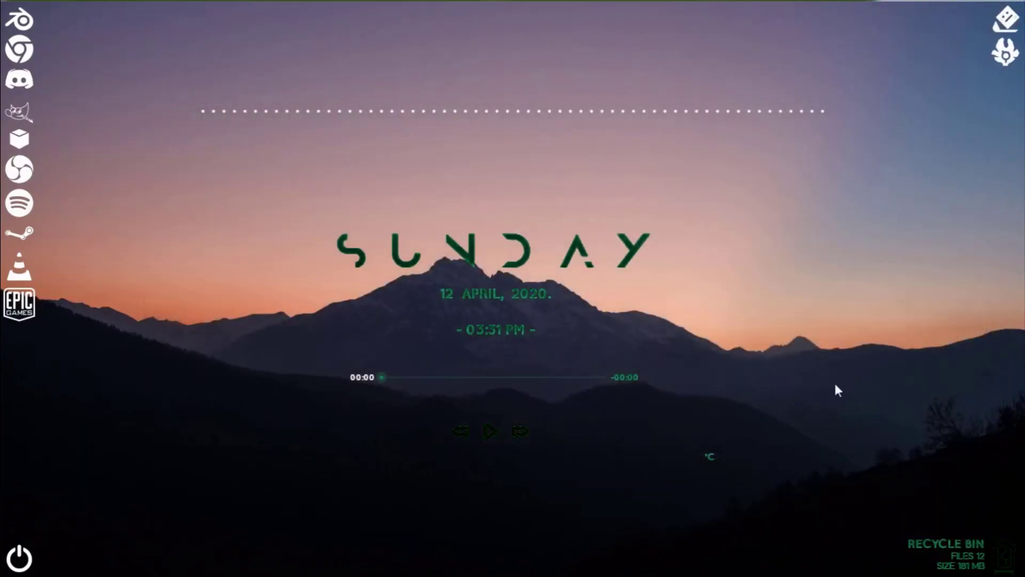
mouse_move(373, 5)
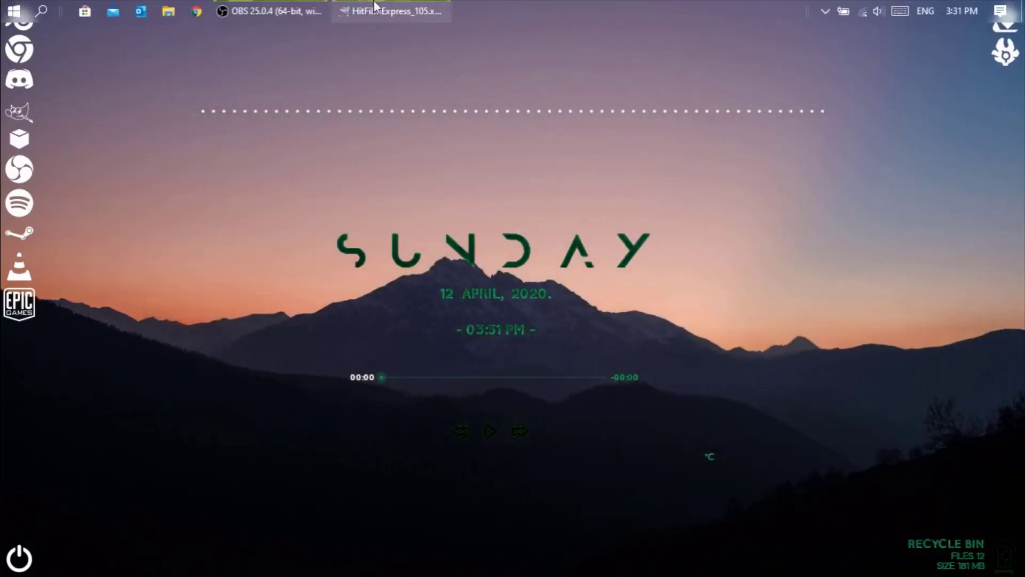
click(168, 10)
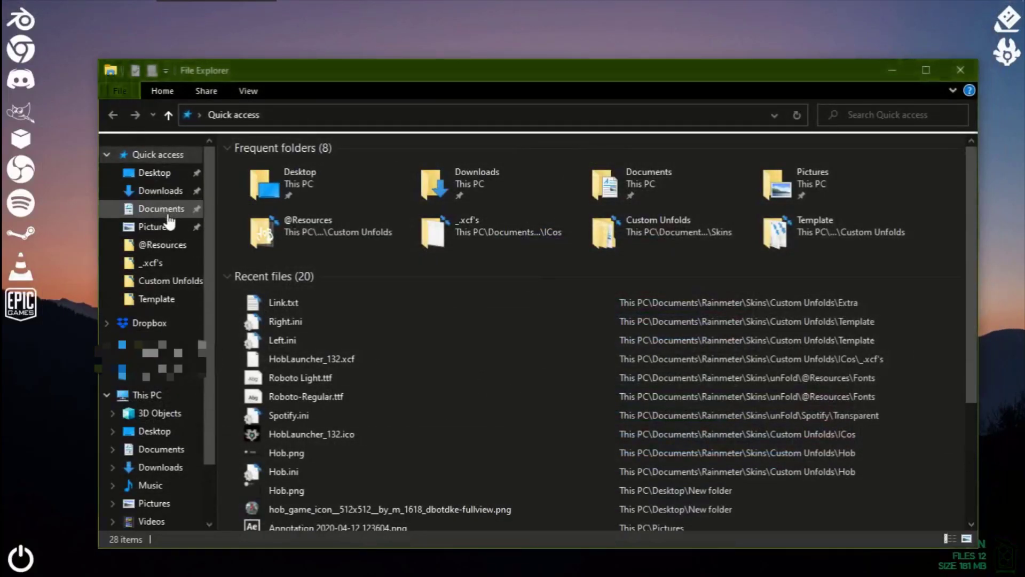
click(168, 213)
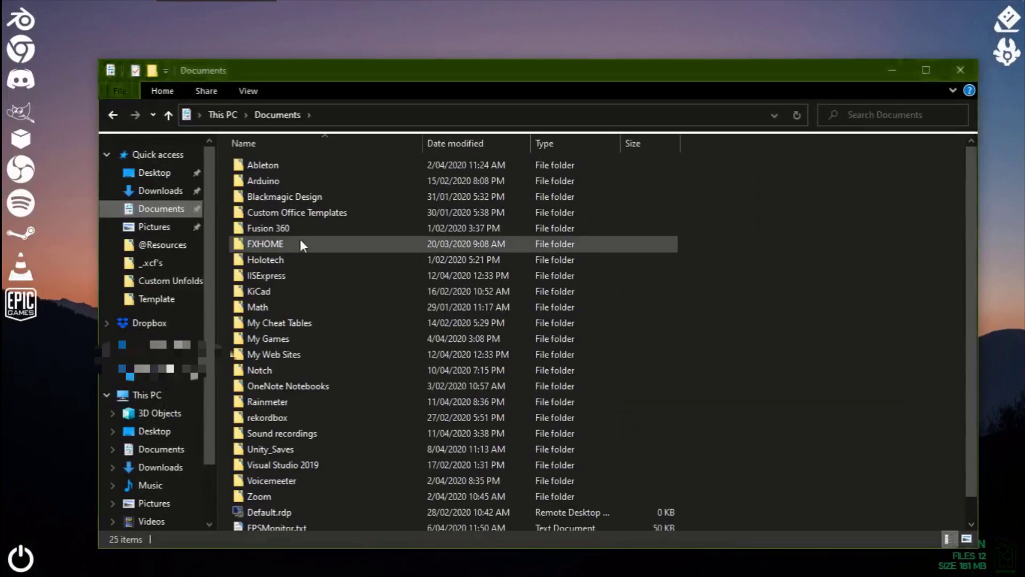
click(156, 282)
click(151, 262)
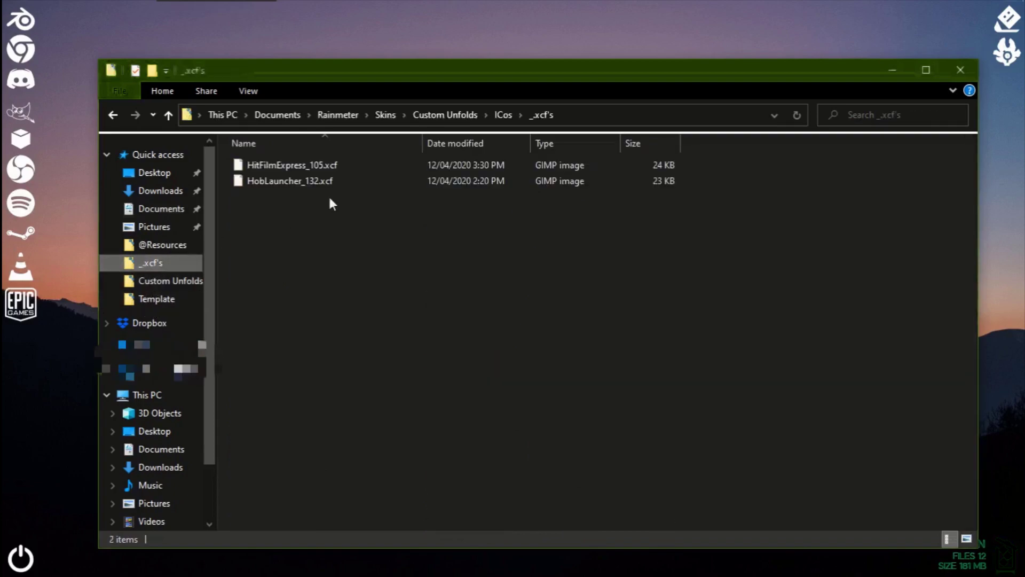
click(448, 111)
double_click(284, 197)
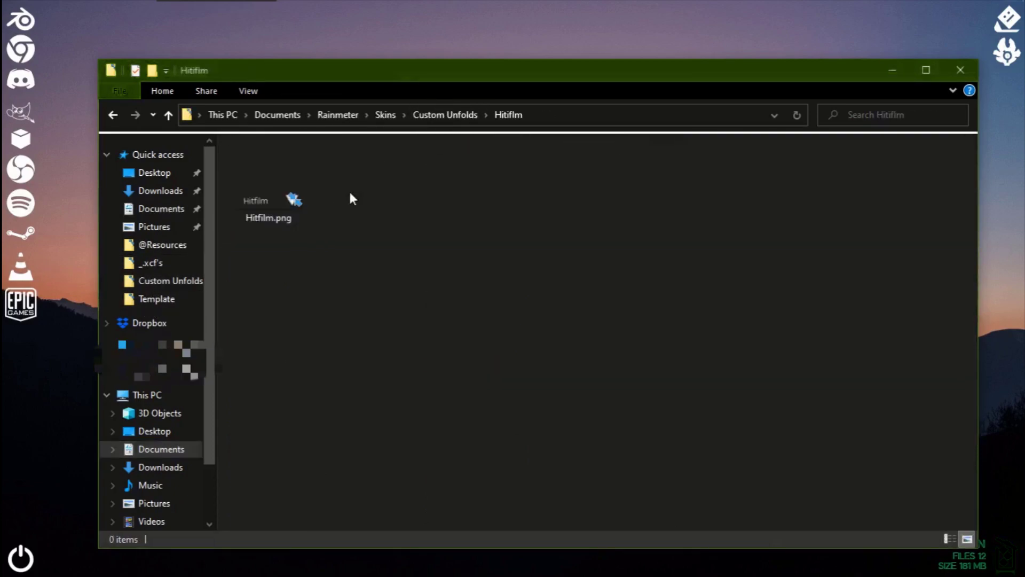
click(437, 117)
Copy Left.ini from the Template folder and paste it into the Hitiflm folder.
double_click(286, 241)
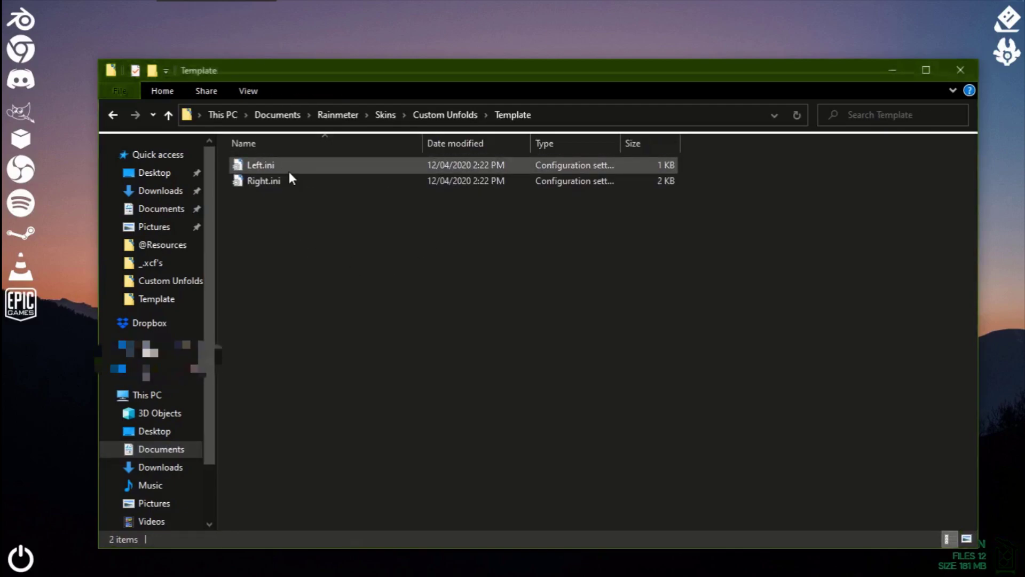
click(269, 170)
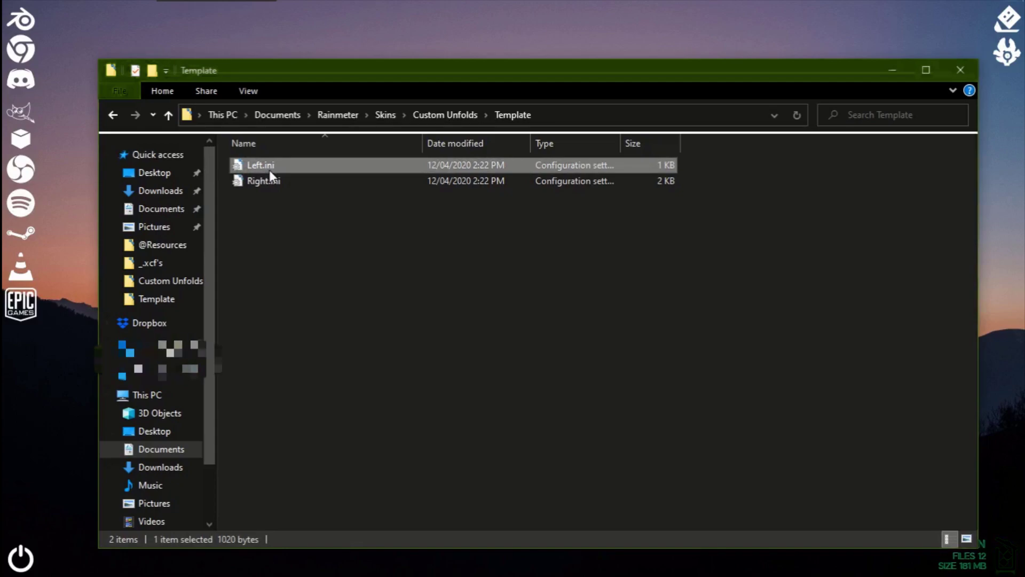
click(438, 113)
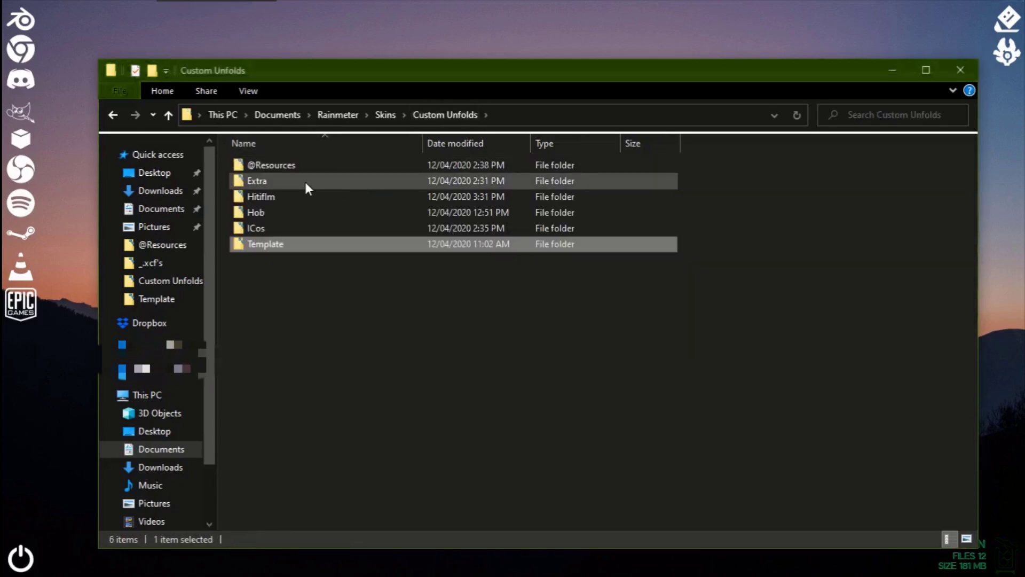
double_click(278, 198)
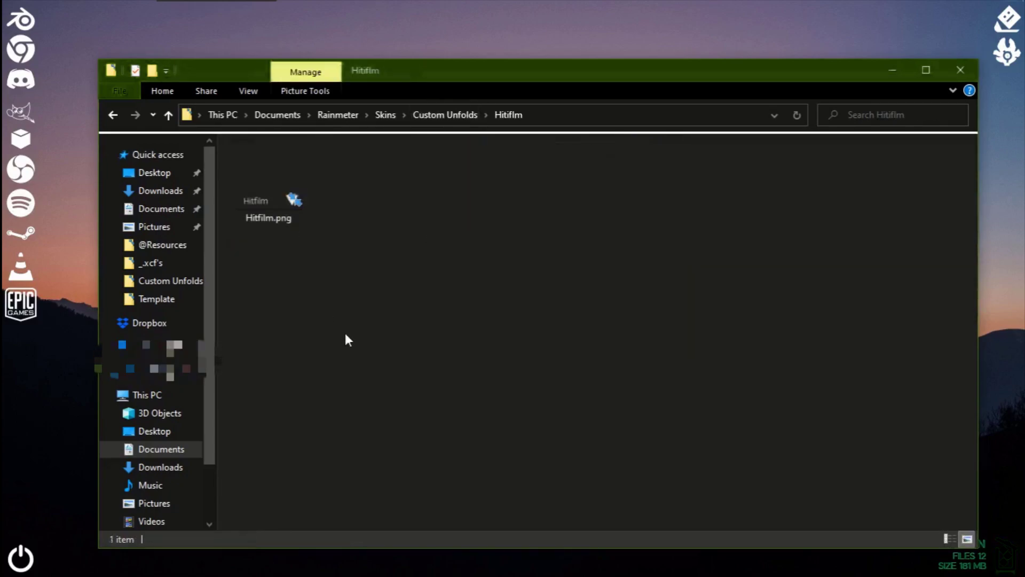
key(ctrl+v)
Open Left.ini in Notepad and delete the 'GeometryDash Left' section name, leaving [].
right_click(373, 176)
key(Return)
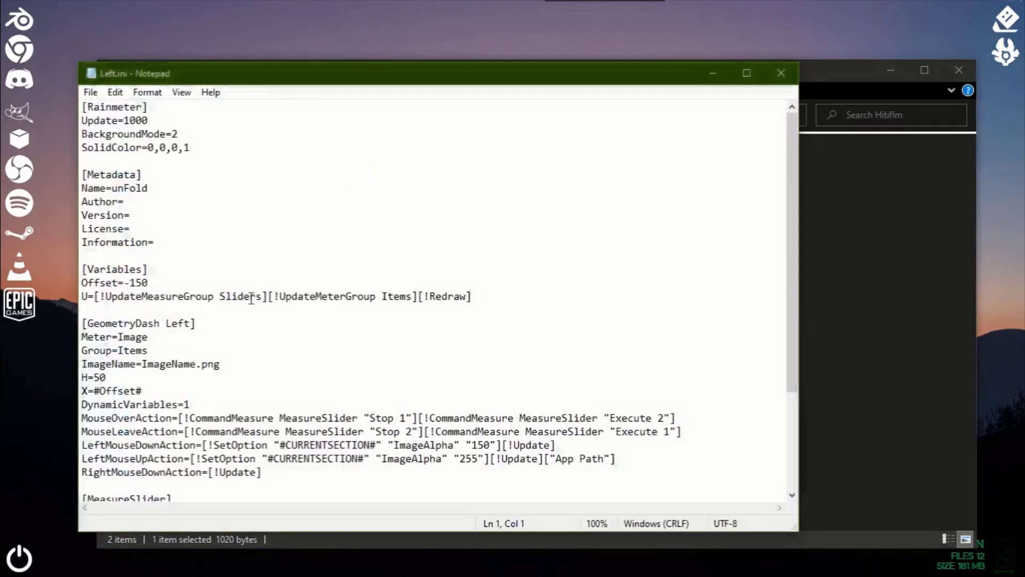
scroll(249, 299, down, 3)
drag(89, 202, 187, 202)
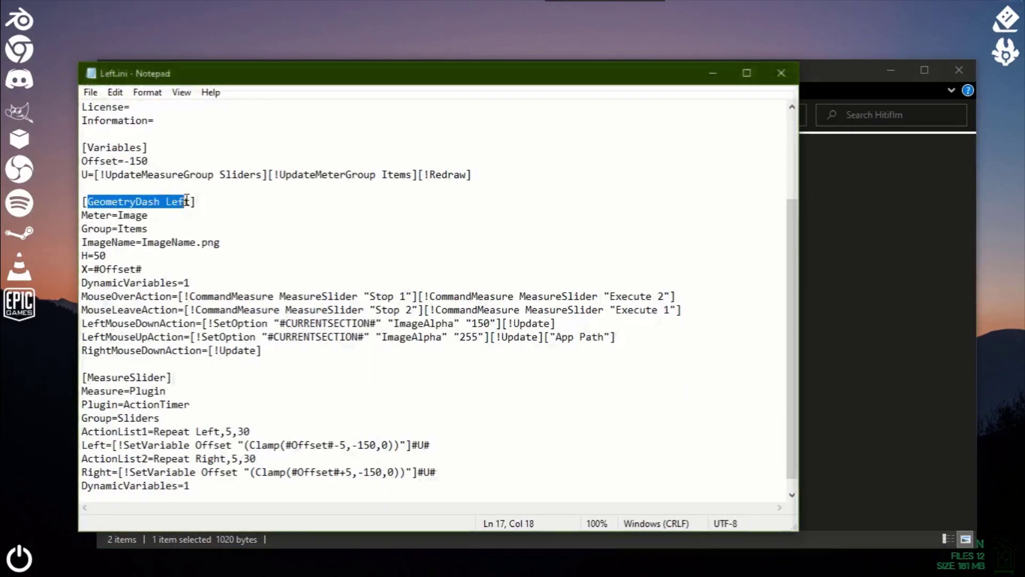
key(Left)
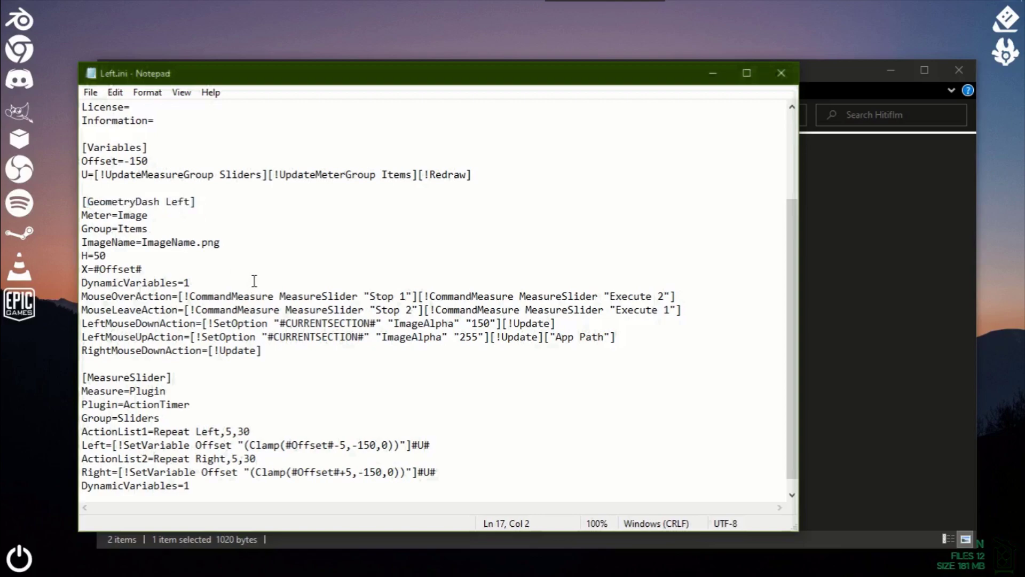
drag(192, 210, 144, 206)
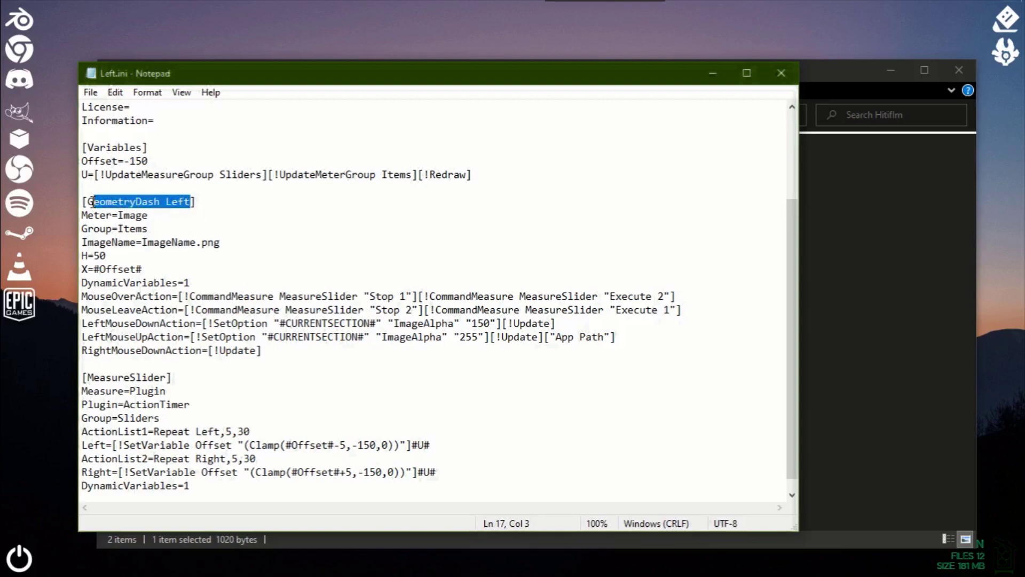
key(BackSpace)
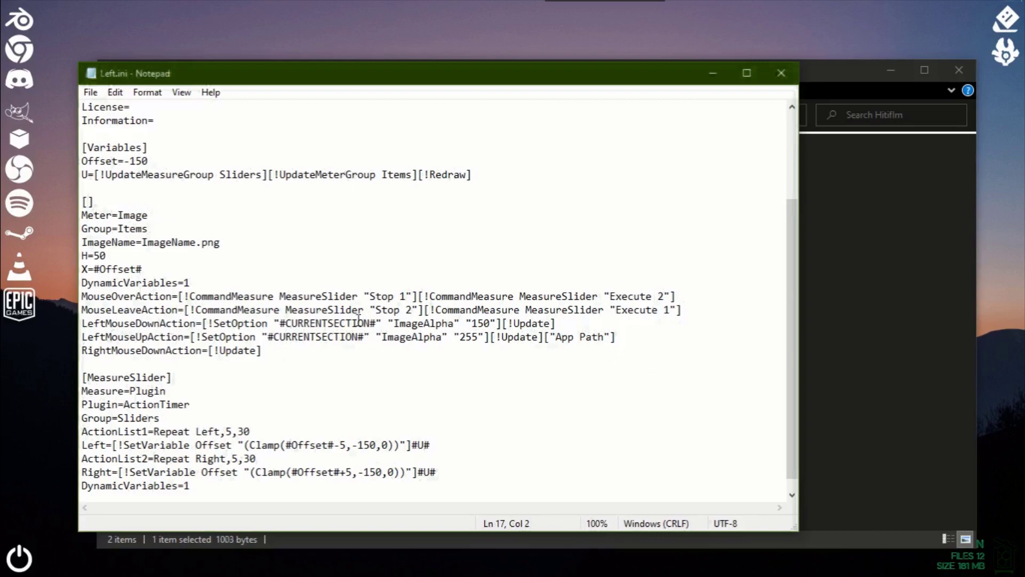
Replace the placeholder image name ImageName.png with Hitfilm.png.
scroll(356, 319, up, 3)
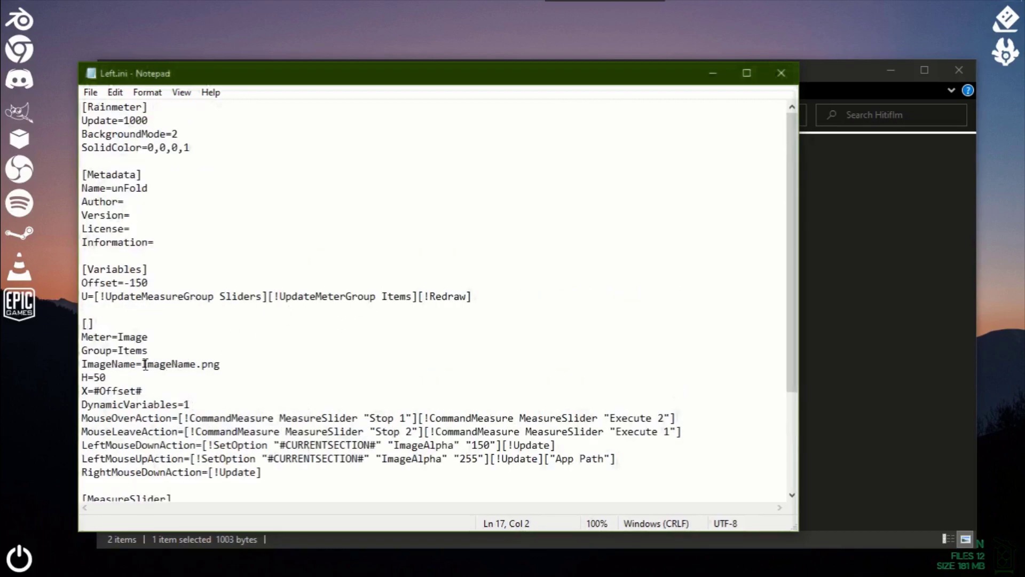
drag(144, 365, 242, 366)
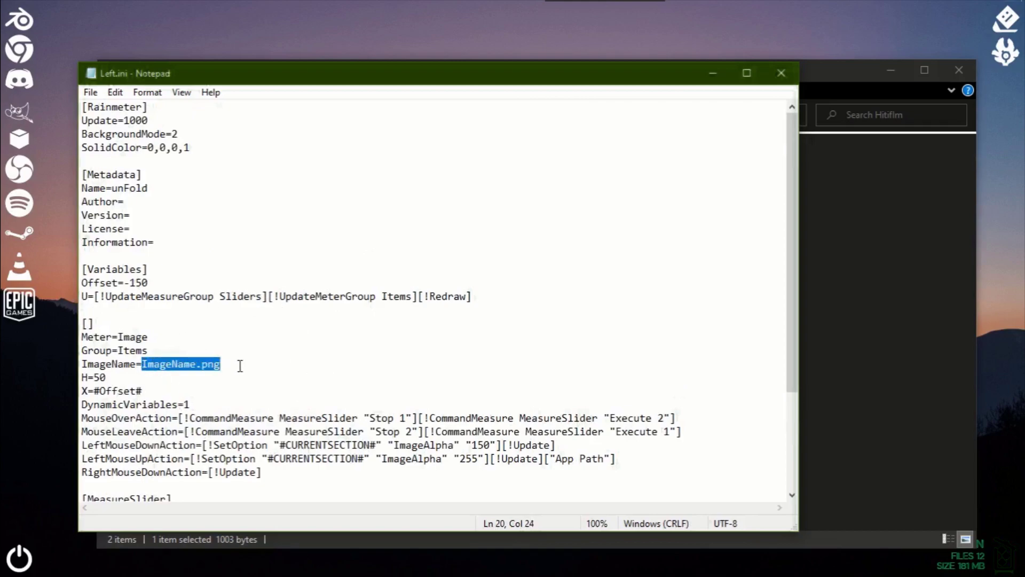
text(Hitfilm)
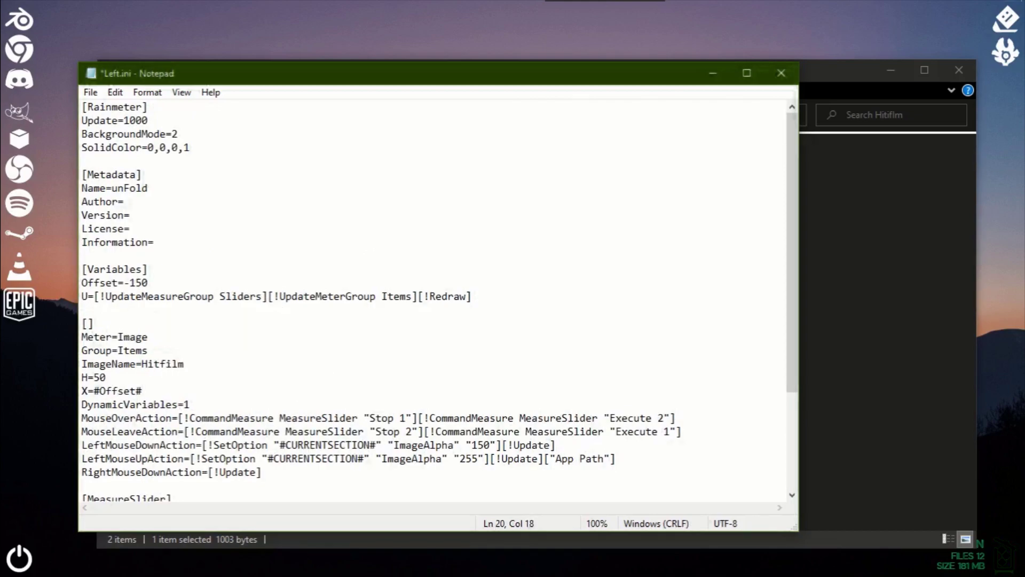
text(.png)
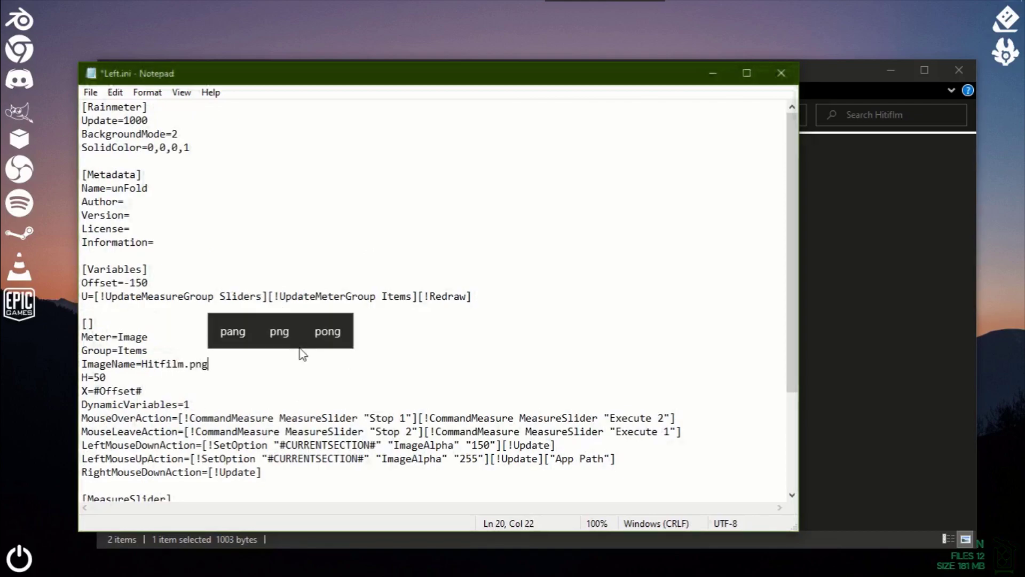
click(588, 474)
scroll(575, 455, down, 2)
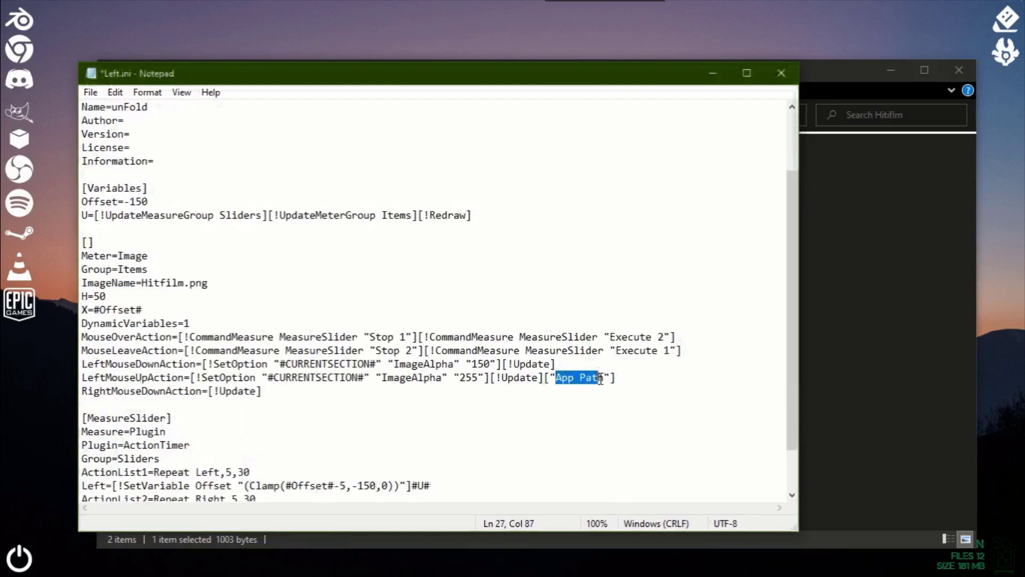
Set Notepad aside and launch a new File Explorer window via Start search.
click(712, 78)
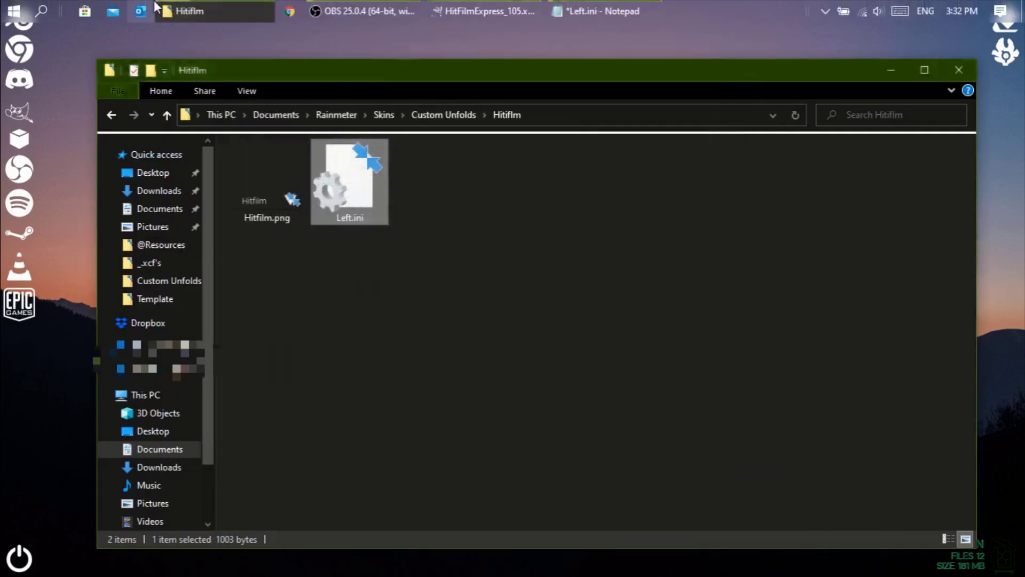
key(super)
text(file)
key(Return)
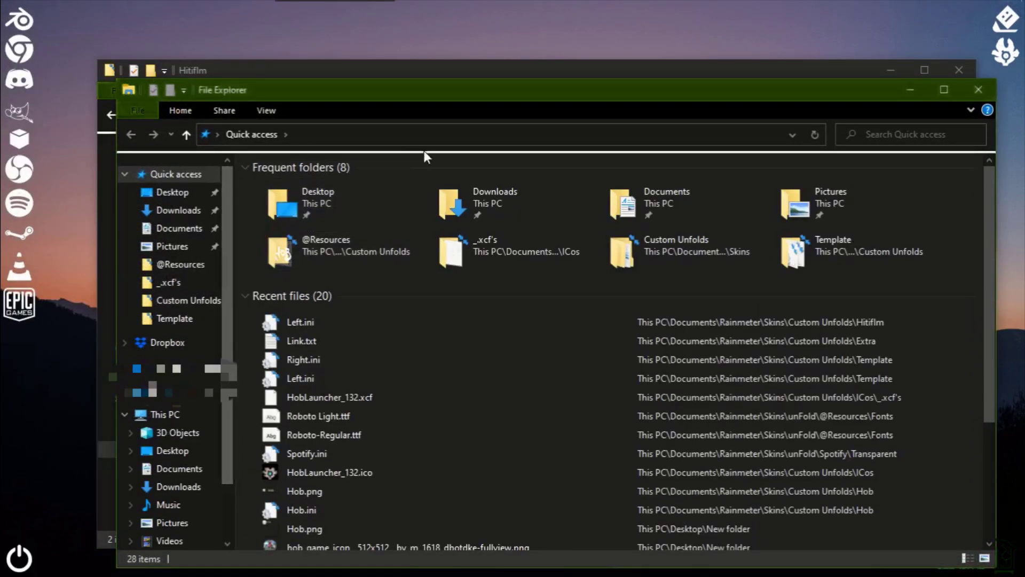
scroll(213, 422, down, 1)
scroll(212, 422, down, 1)
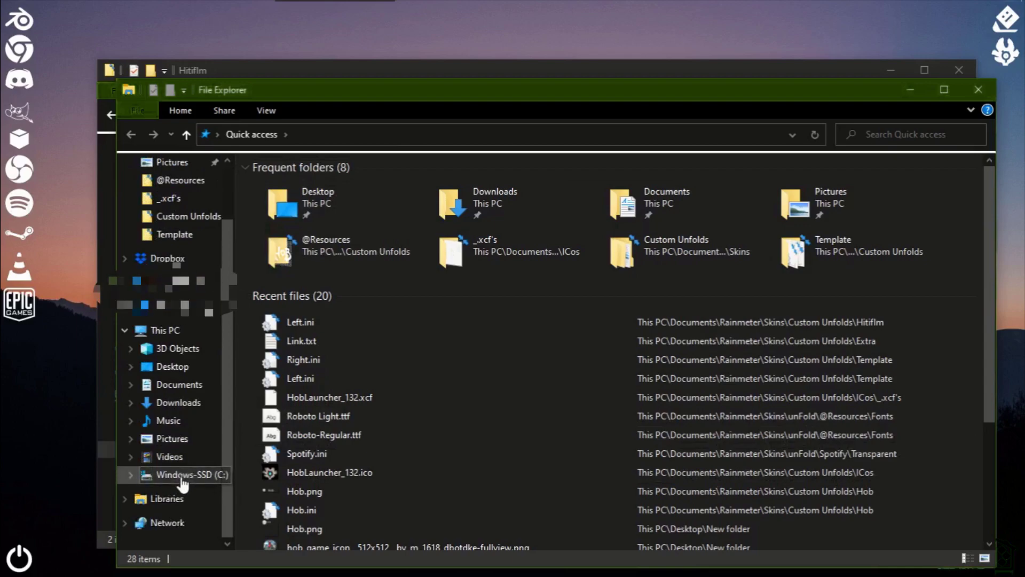
Go to C:\Program Files\FXHOME\HitFilm Express and copy its full folder path.
click(179, 475)
double_click(314, 283)
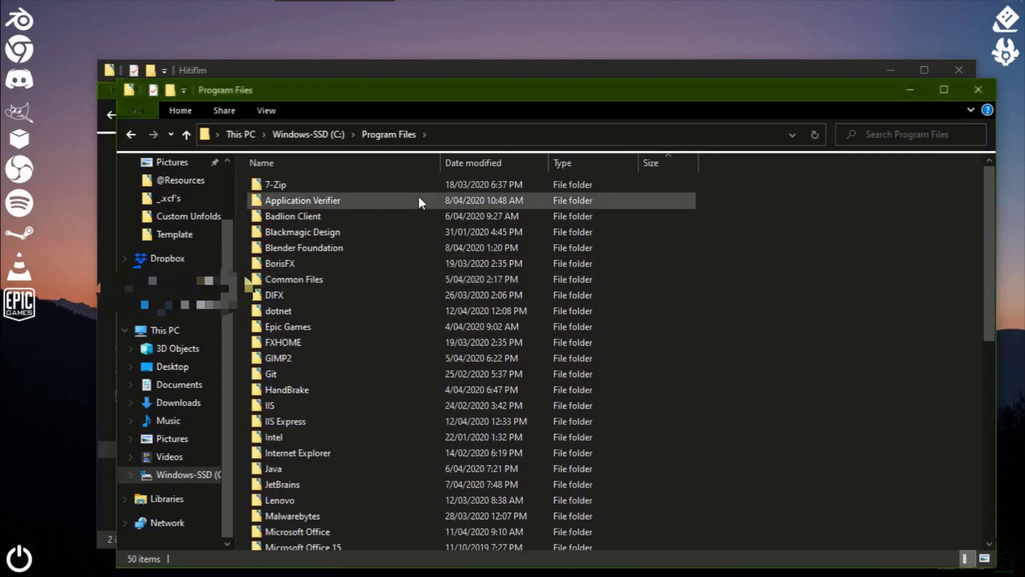
scroll(320, 331, down, 1)
double_click(300, 306)
double_click(297, 182)
scroll(373, 271, down, 15)
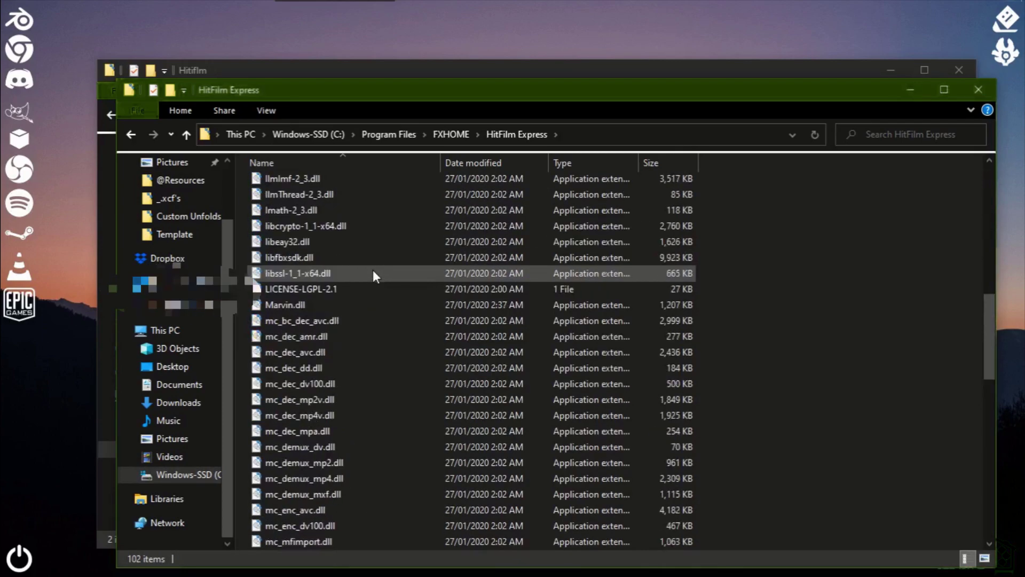
scroll(366, 274, up, 4)
click(590, 138)
key(ctrl+c)
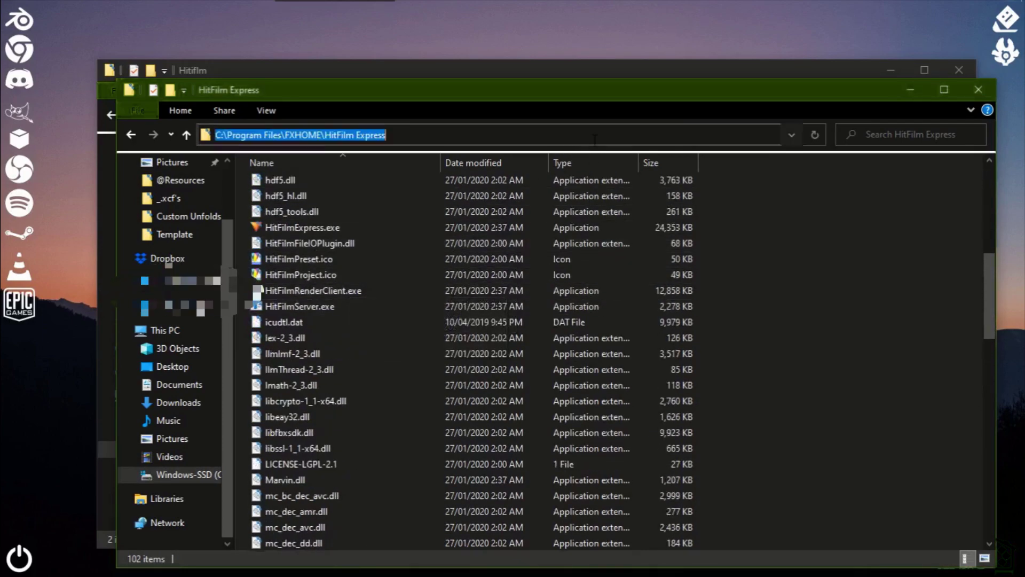
click(902, 94)
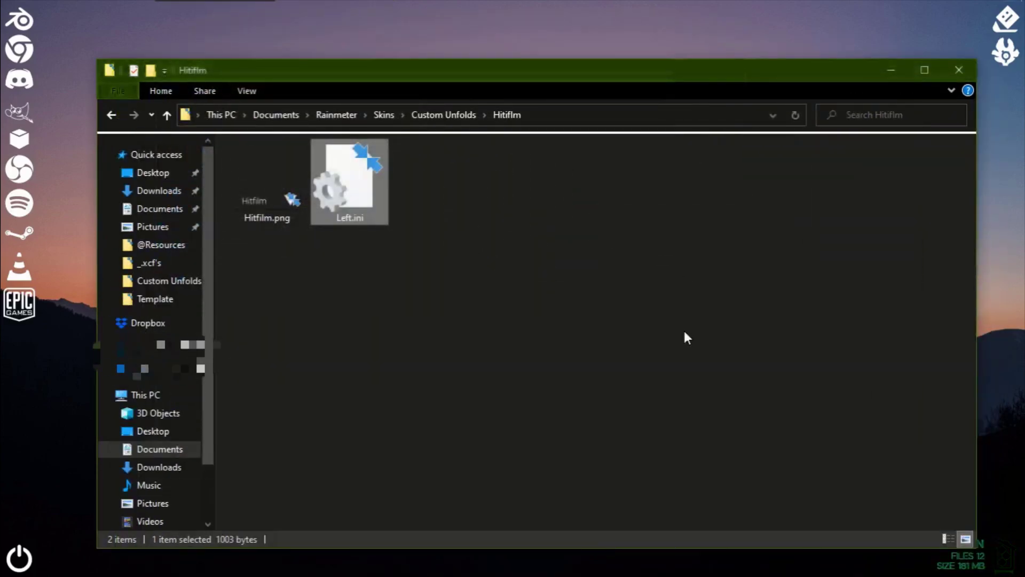
Paste the HitFilm Express install path over the App Path placeholder in Left.ini.
mouse_move(393, 54)
click(891, 70)
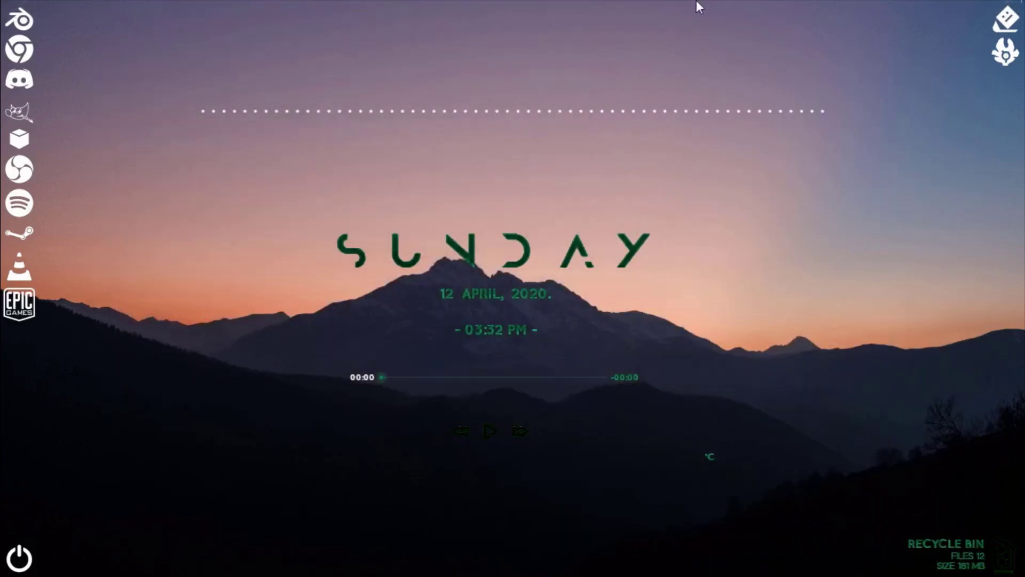
click(723, 10)
key(ctrl+v)
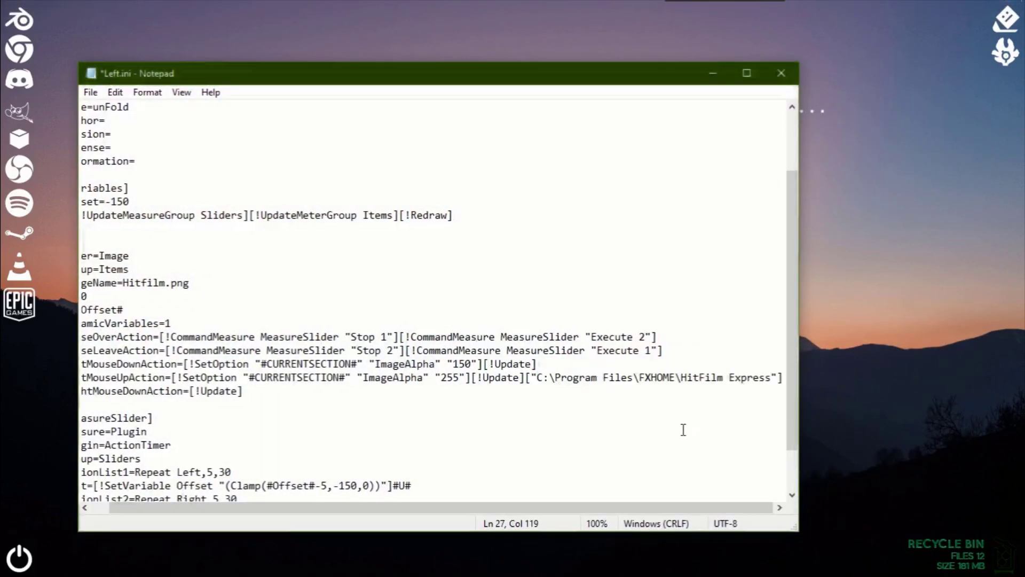
Append HitFilmExpress.exe to the launch path, then save and close Left.ini.
key(alt+Tab)
key(Tab)
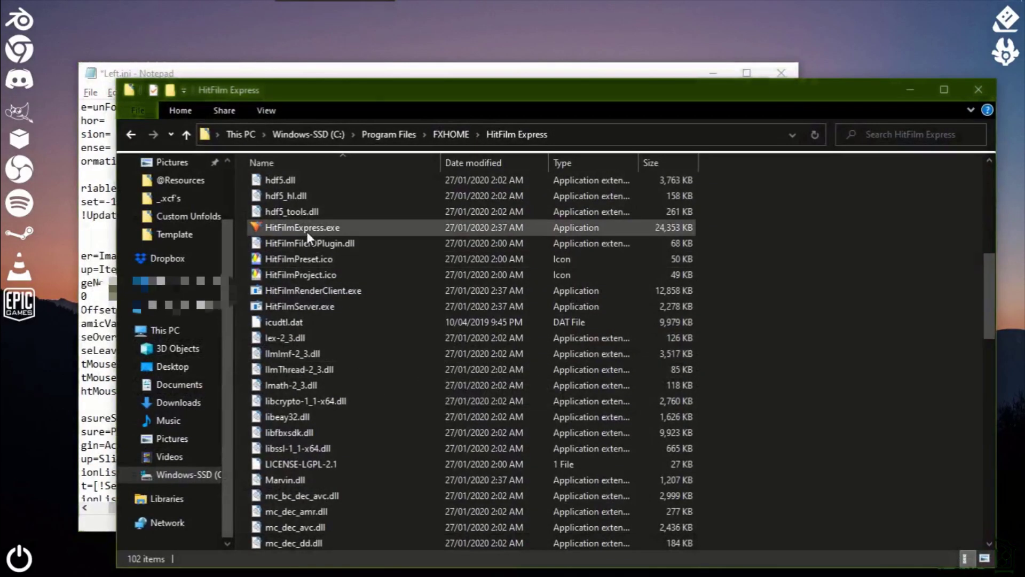
right_click(306, 232)
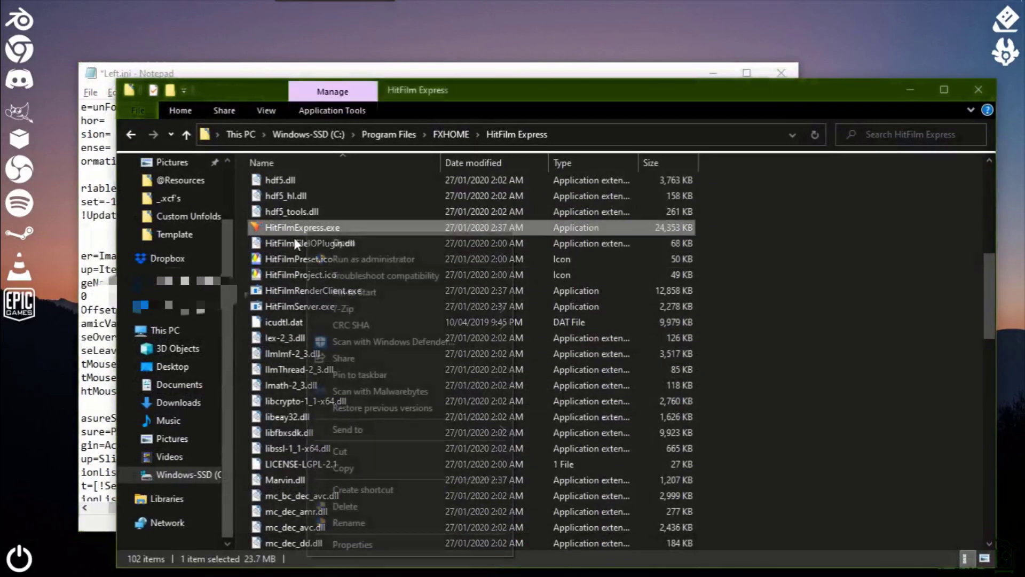
click(396, 524)
key(ctrl+c)
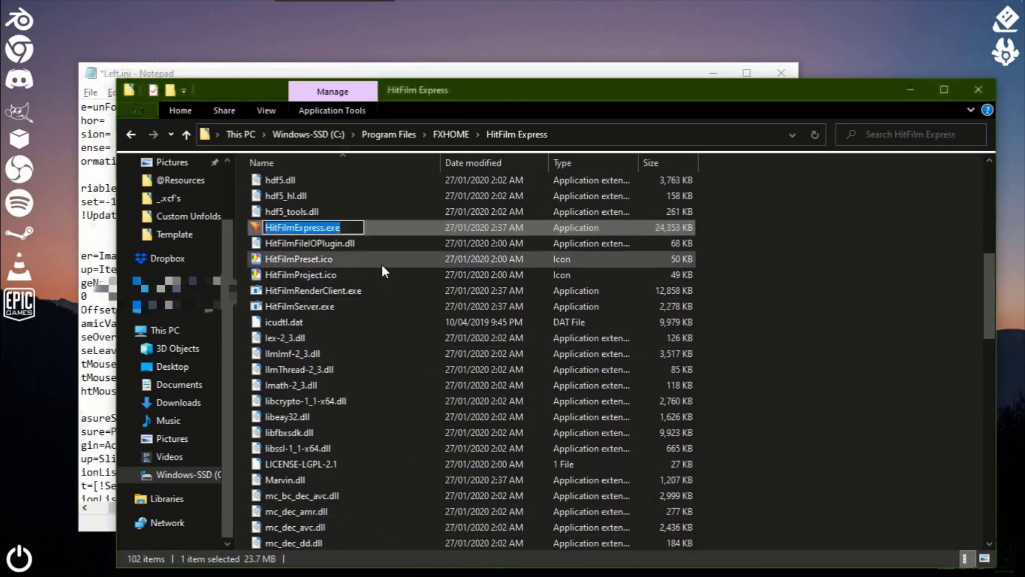
click(981, 91)
key(ctrl+v)
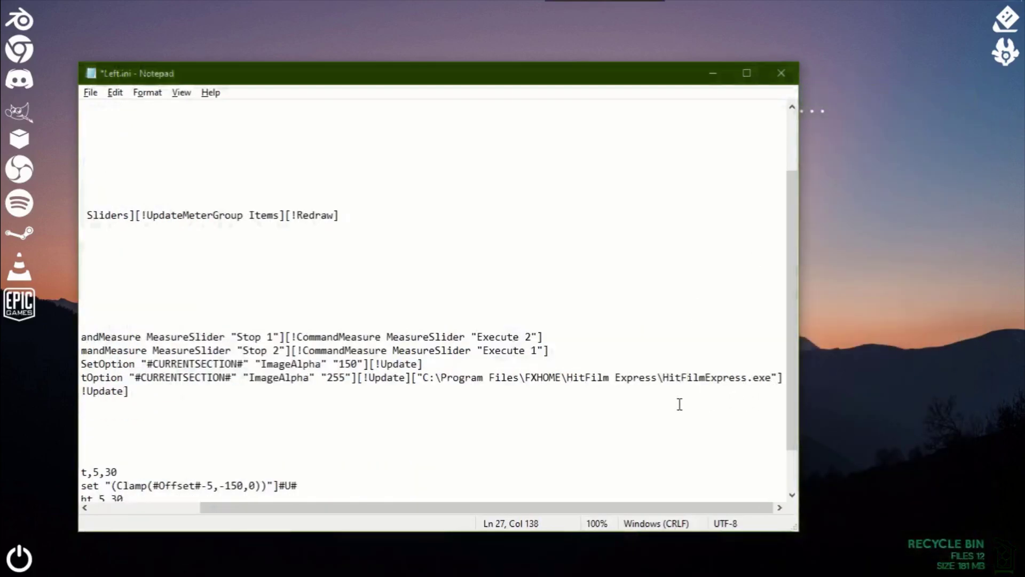
key(ctrl+s)
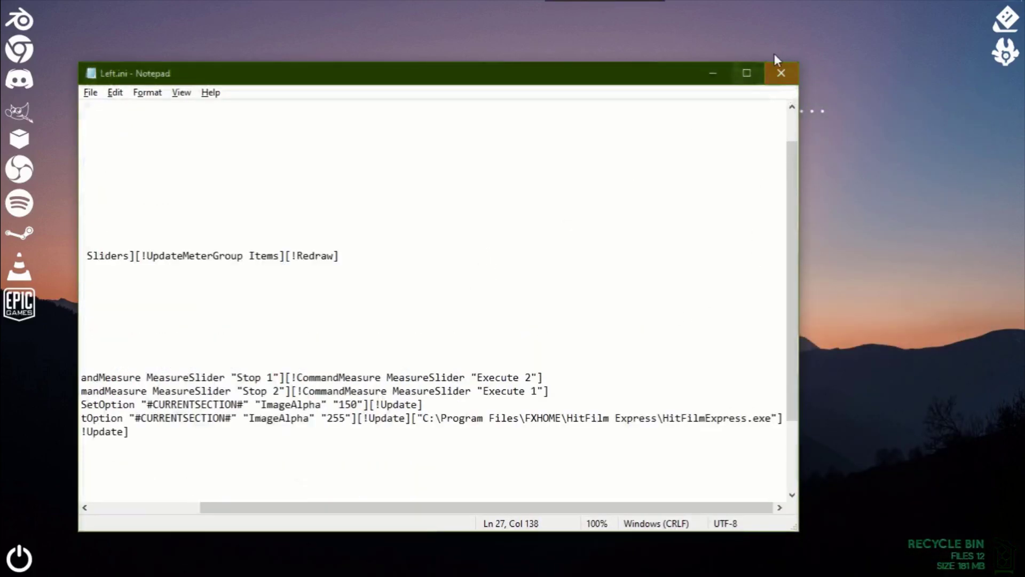
click(782, 73)
Close the Hitiflm folder, minimize OBS, and open the Rainmeter manager from the tray.
key(alt+Tab)
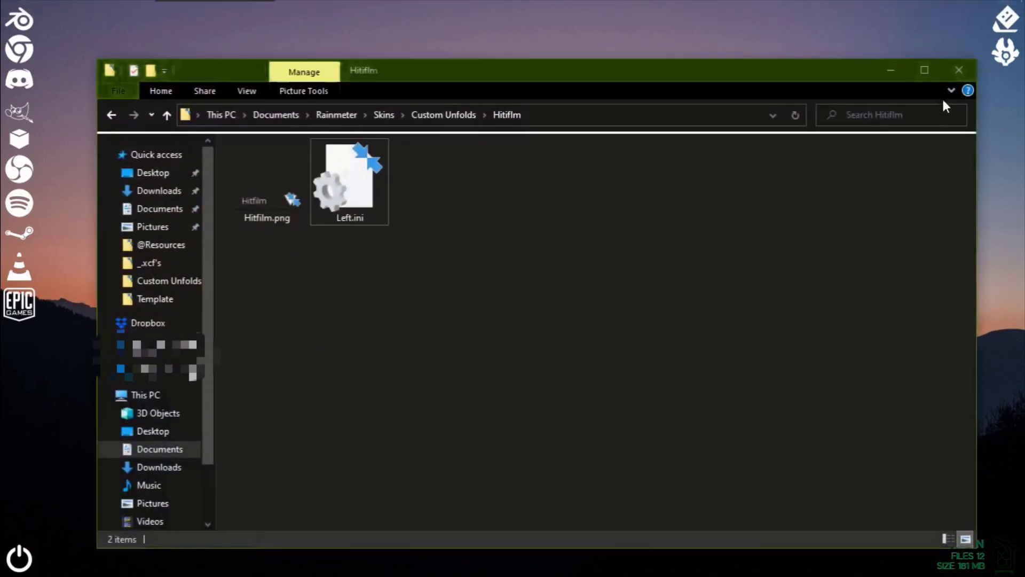
click(959, 70)
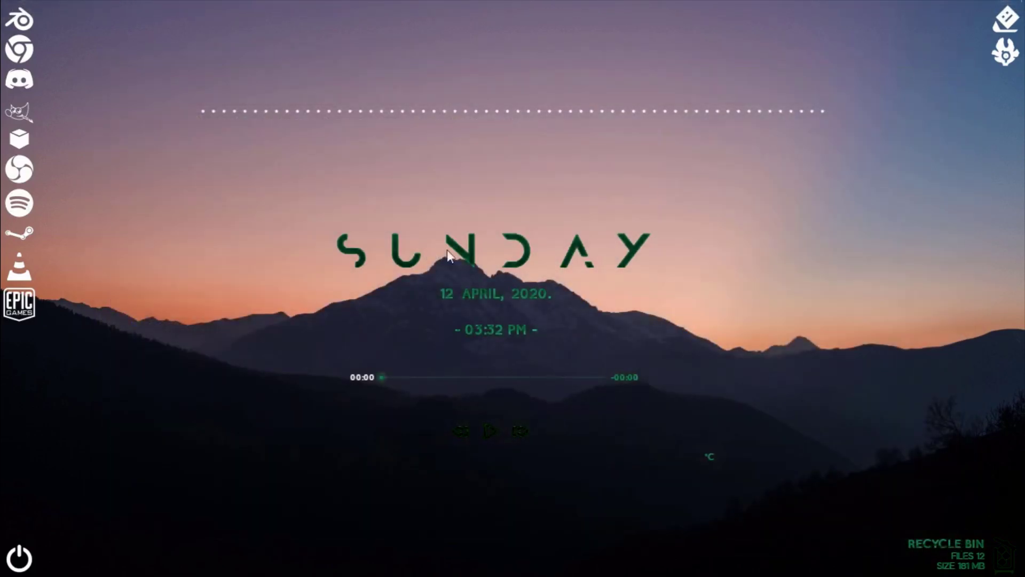
key(alt+Tab)
click(453, 255)
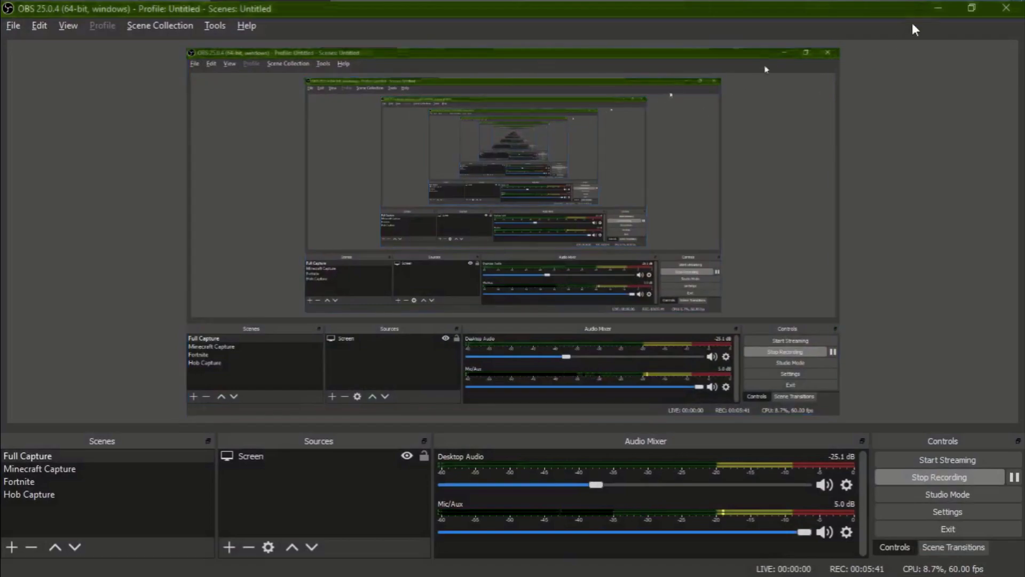
click(934, 8)
mouse_move(934, 8)
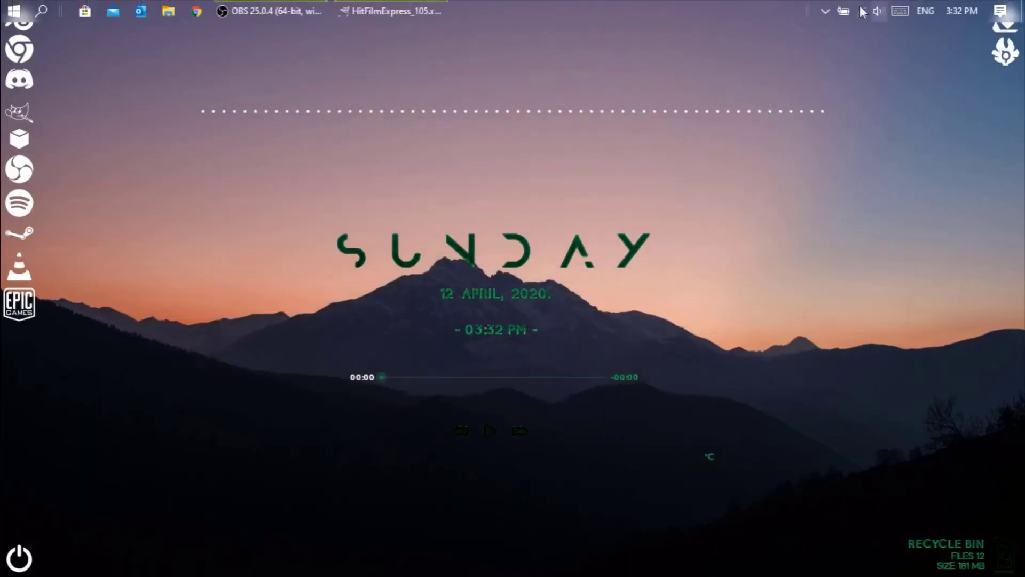
click(825, 10)
right_click(775, 92)
click(807, 77)
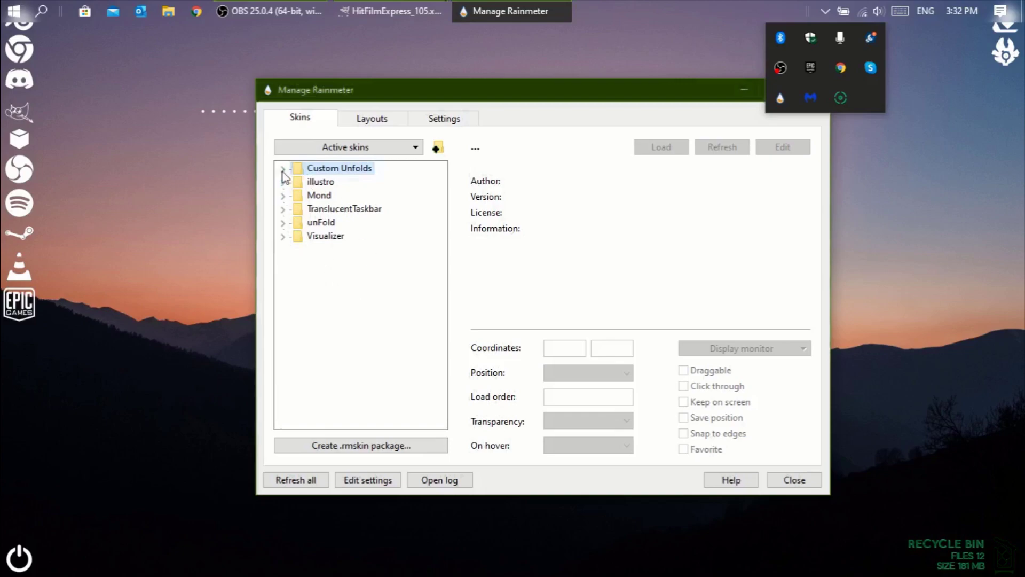
Refresh all skins and select Left.ini under Custom Unfolds > Hitiflm.
double_click(359, 167)
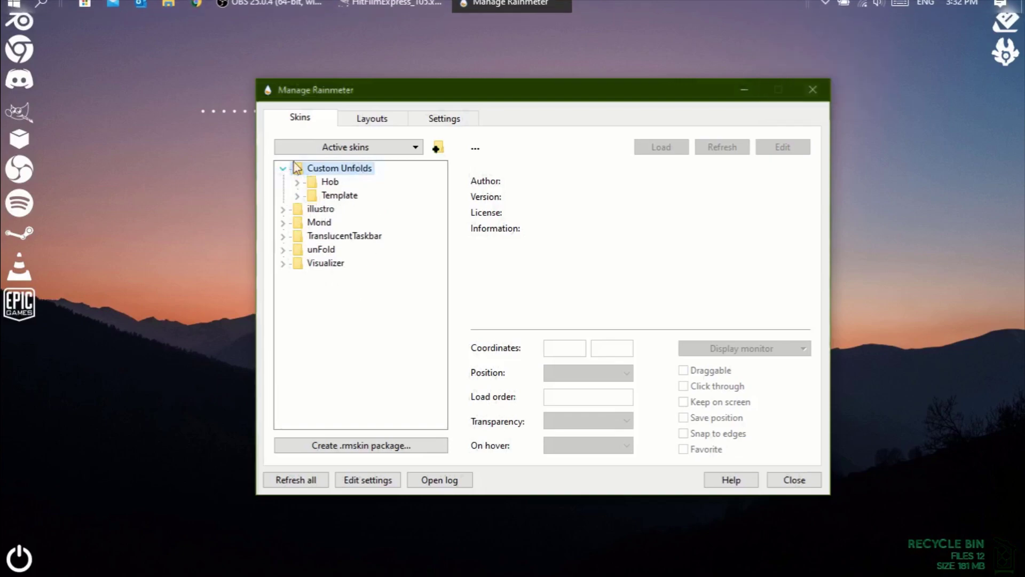
click(297, 196)
double_click(320, 196)
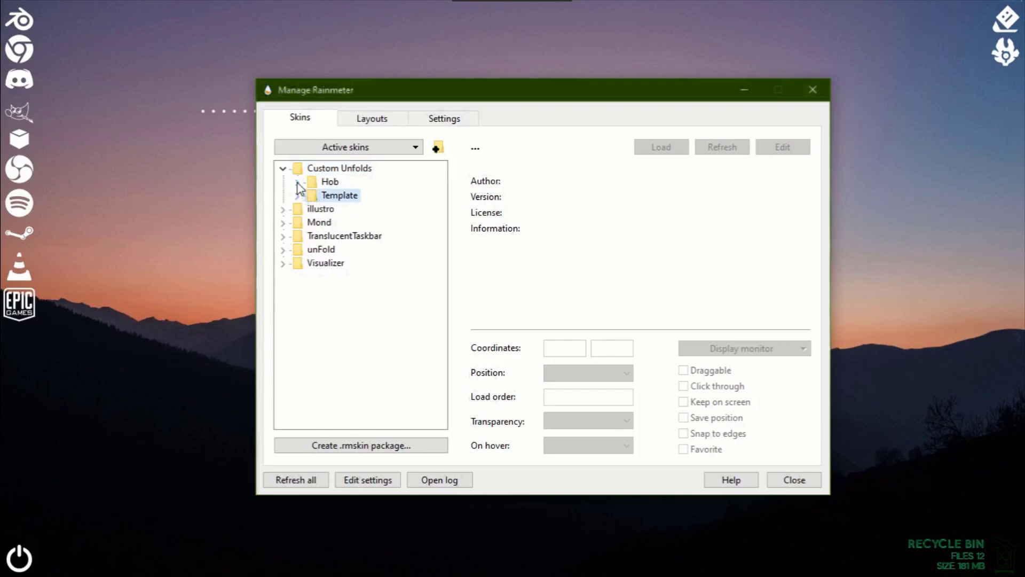
click(298, 183)
click(298, 182)
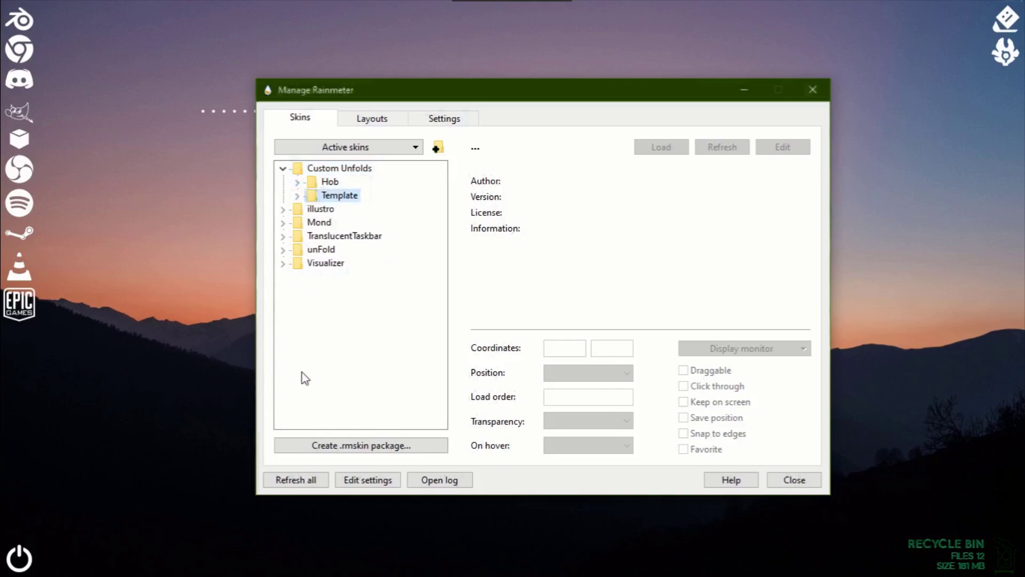
click(307, 480)
click(283, 169)
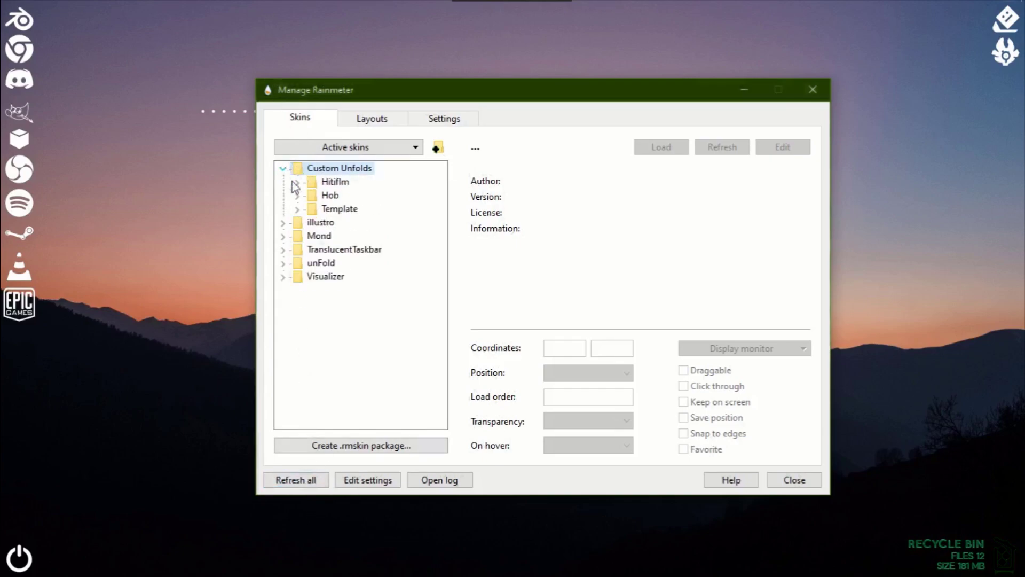
click(297, 182)
click(331, 196)
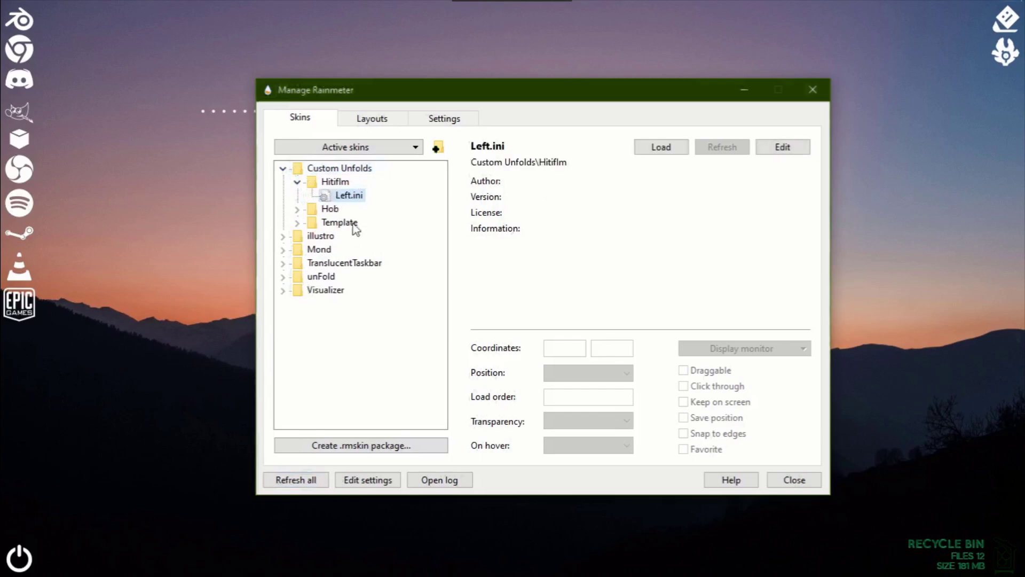
click(150, 6)
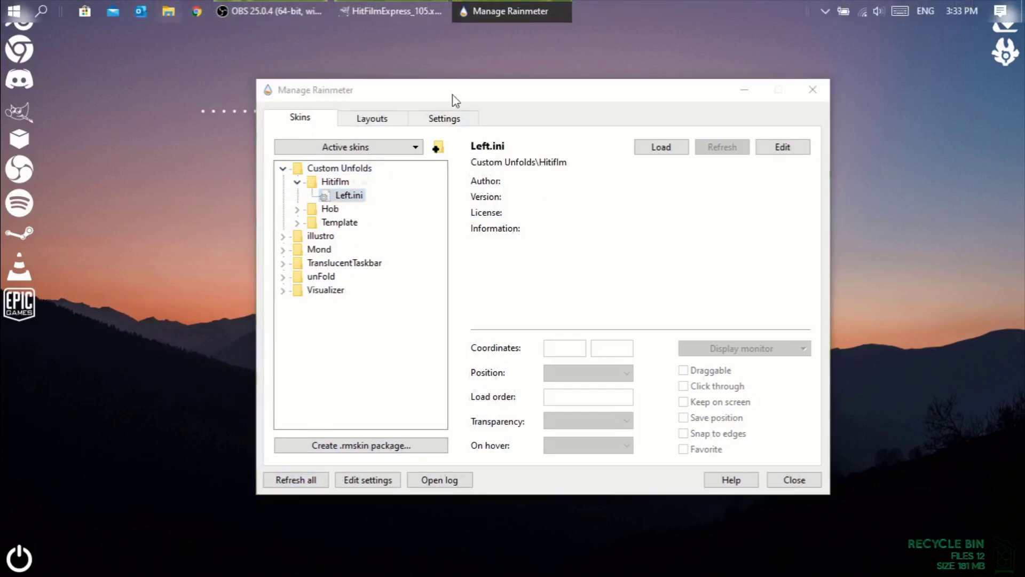
In File Explorer, open the recent Left.ini to check it, then close it.
click(169, 11)
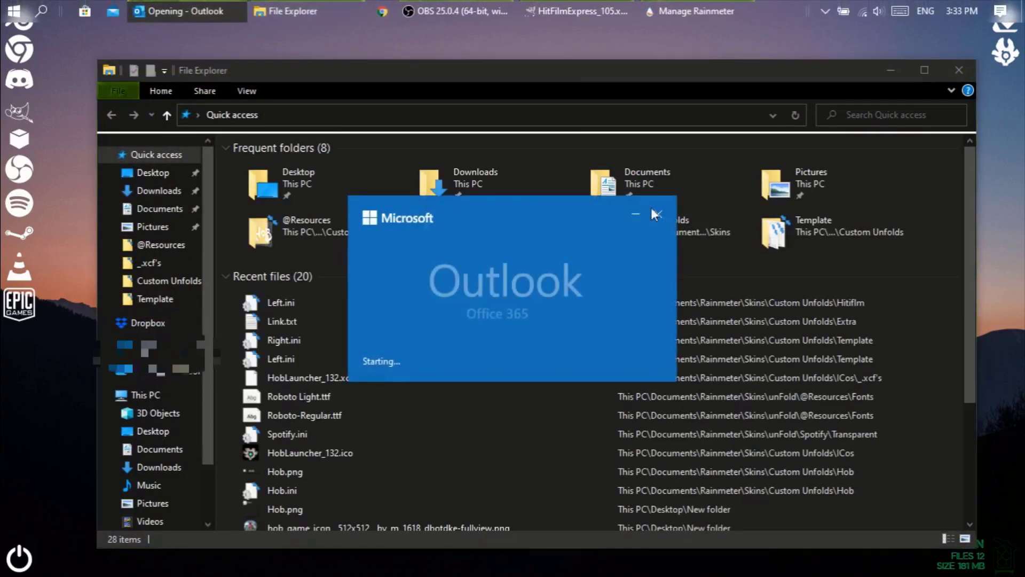
click(657, 214)
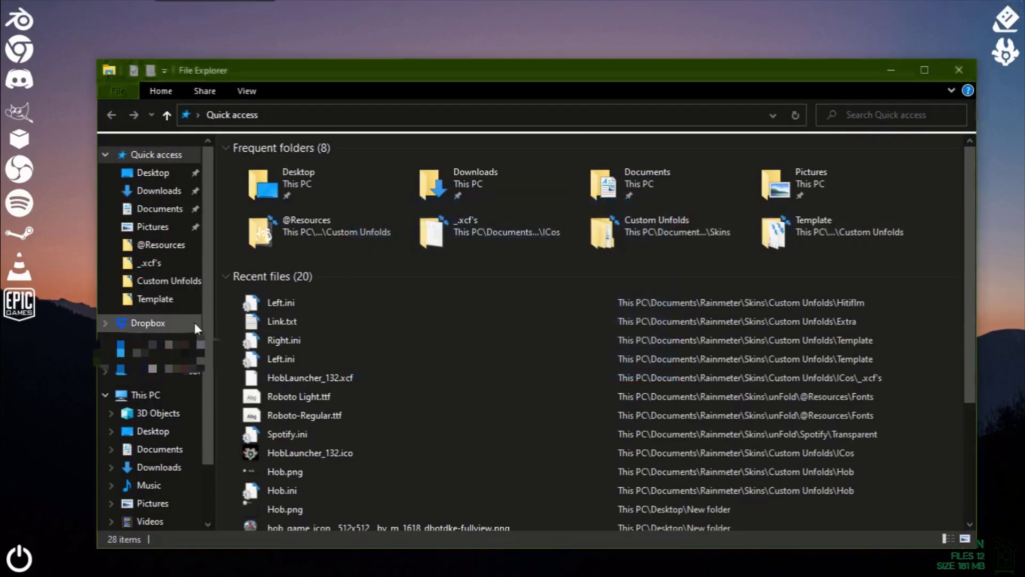
double_click(288, 303)
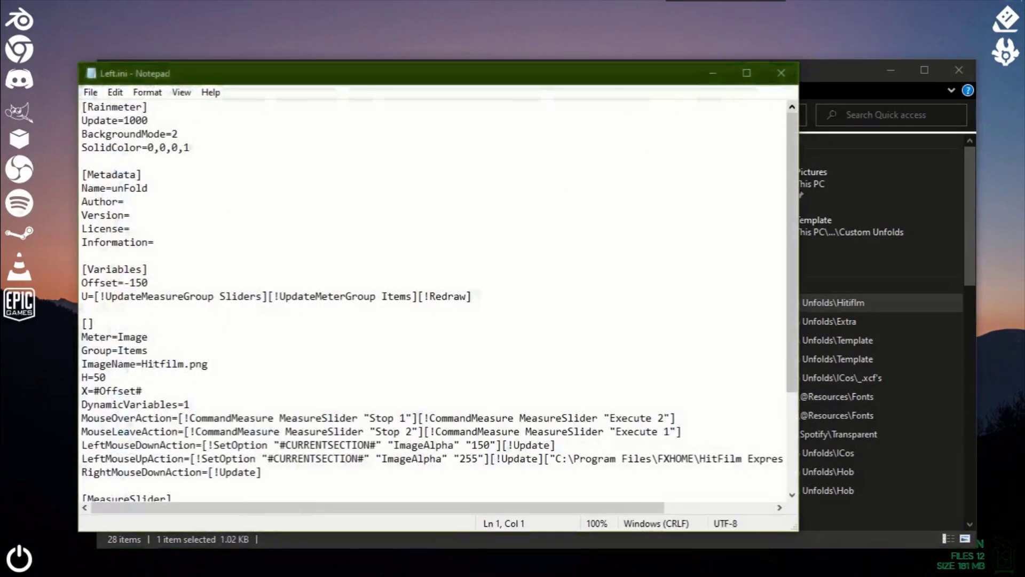
click(781, 73)
Rename Left.ini in Custom Unfolds\Hitiflm to Hitiflm.ini and close Explorer.
click(151, 302)
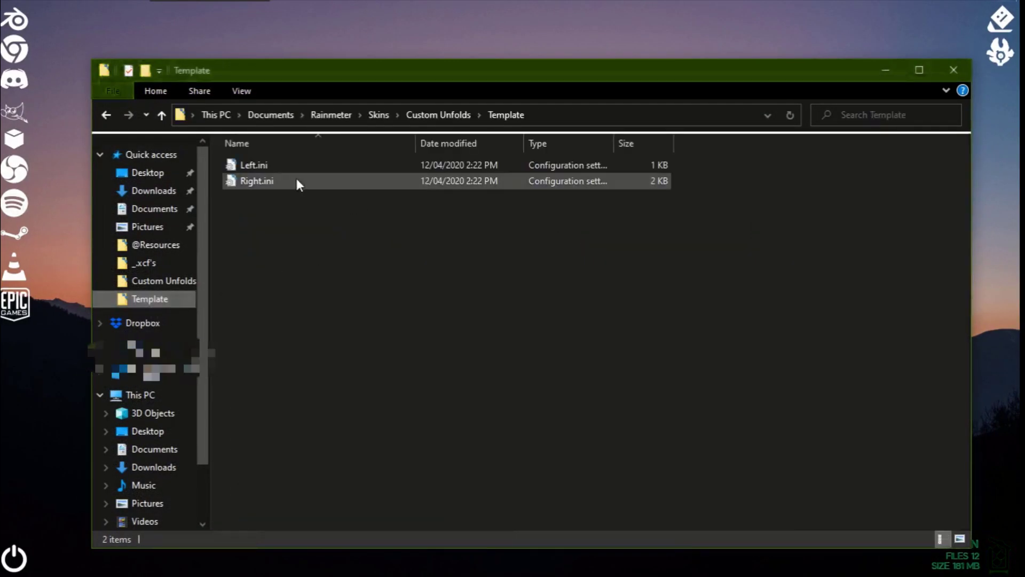
click(447, 114)
double_click(264, 196)
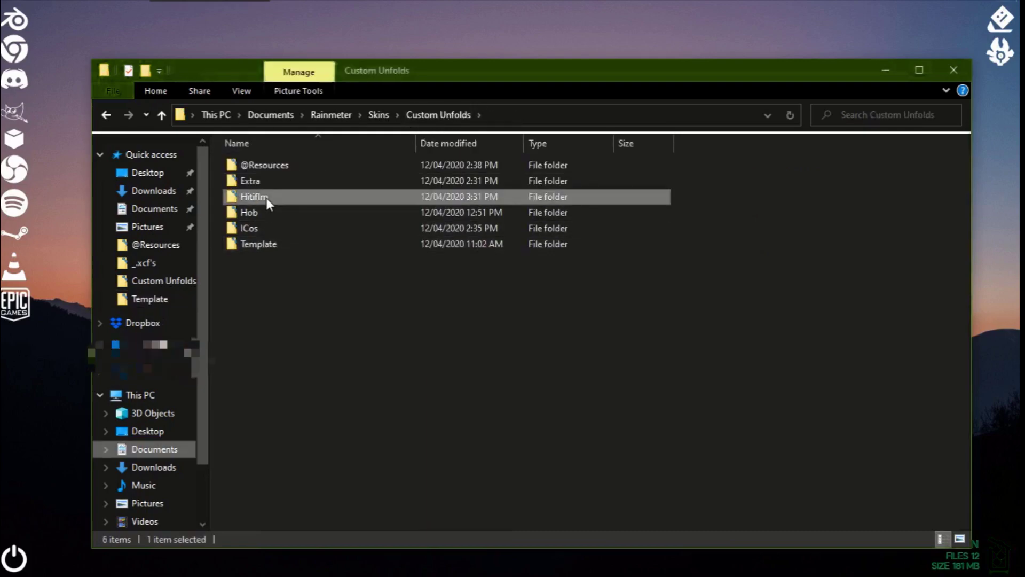
click(344, 182)
right_click(354, 194)
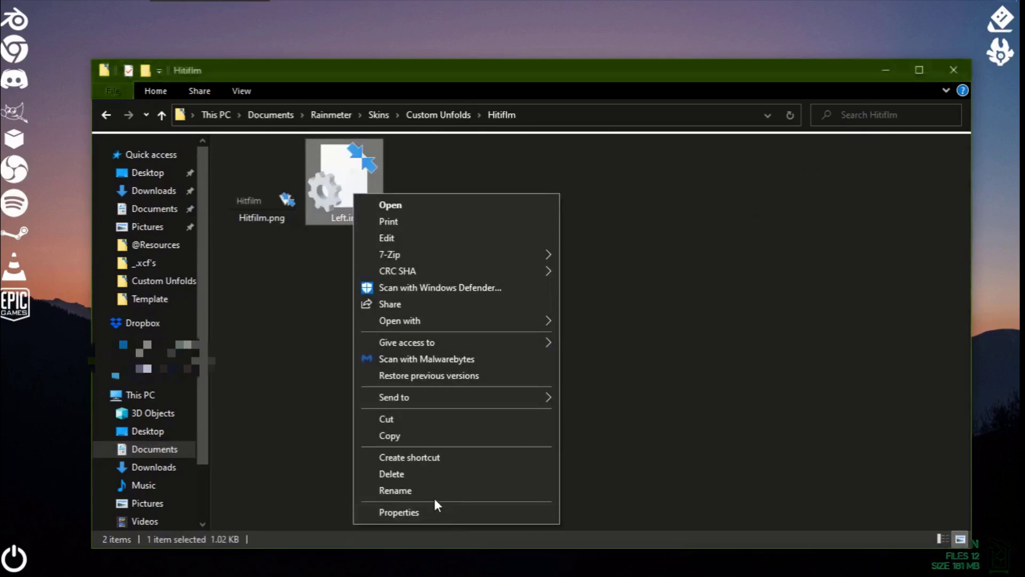
click(435, 494)
text(hitiflm)
key(Return)
click(954, 70)
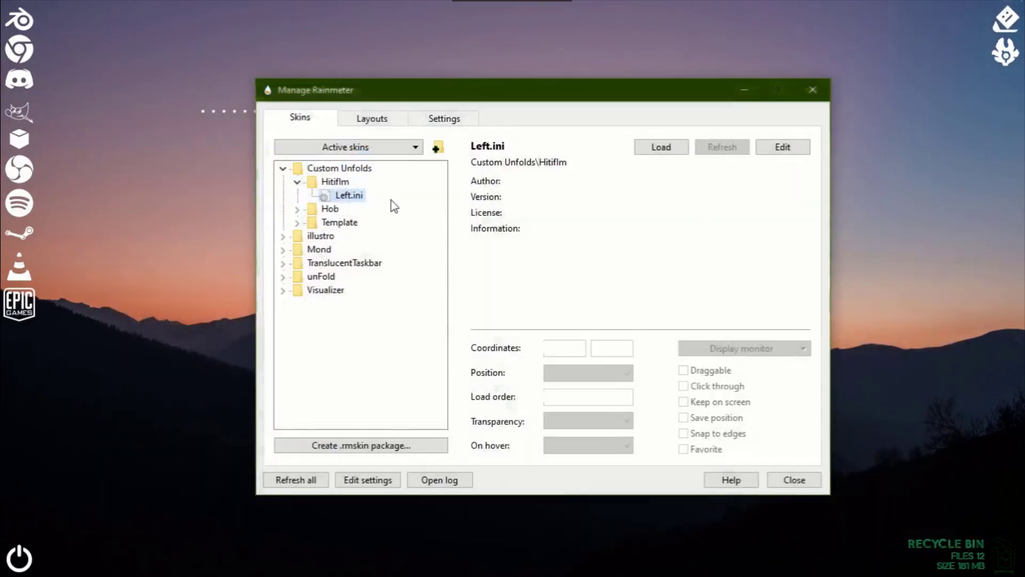
Refresh Rainmeter, load Custom Unfolds\Hitiflm\Hitiflm.ini, and acknowledge the no-meters warning.
click(312, 479)
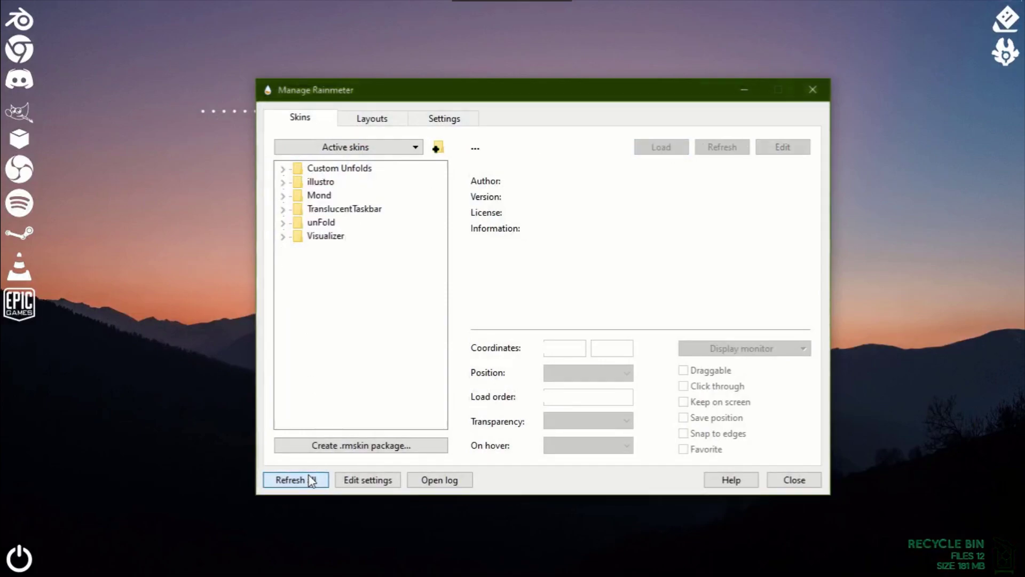
click(283, 182)
click(283, 182)
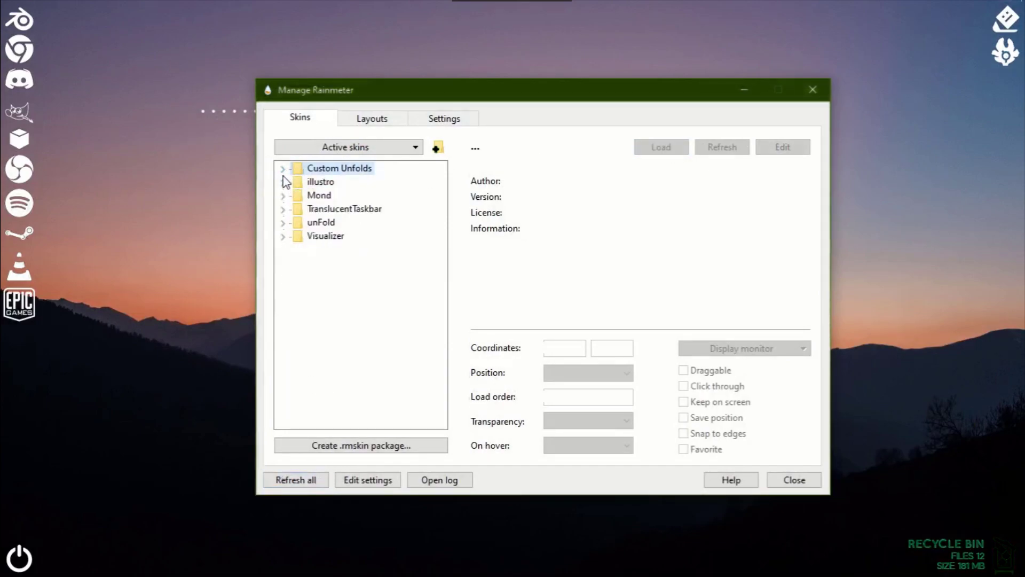
click(283, 168)
click(297, 182)
click(357, 196)
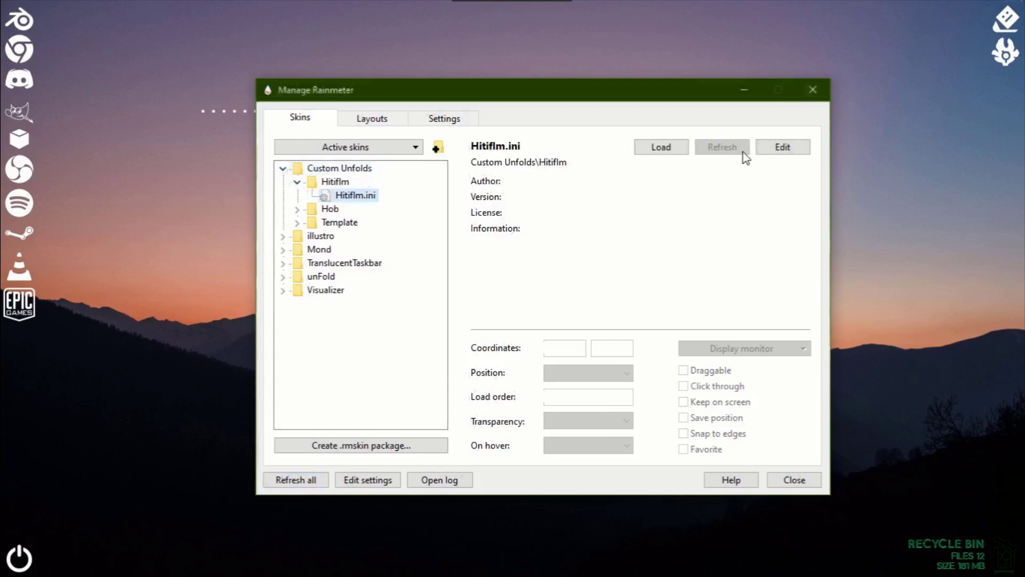
click(662, 147)
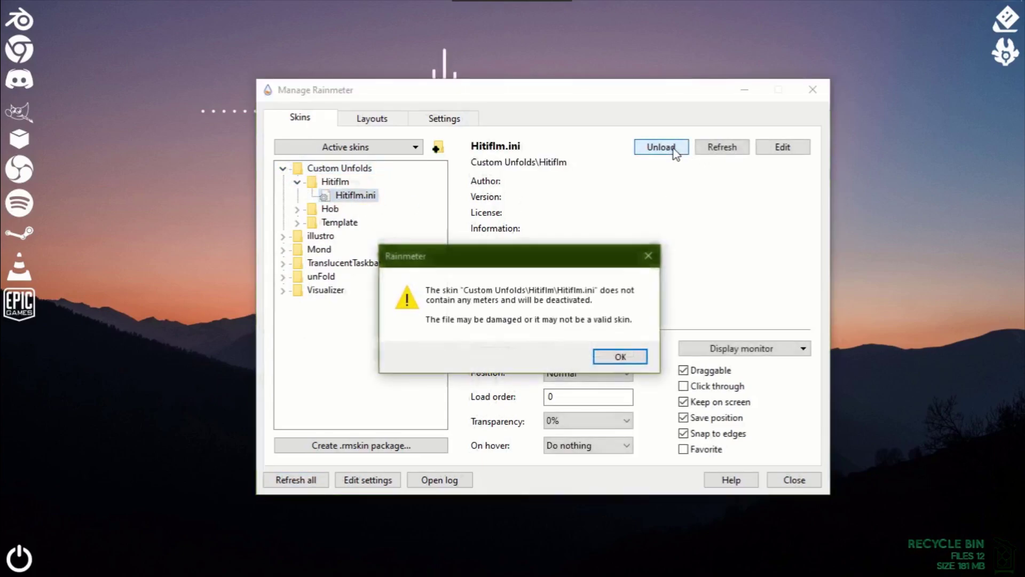
click(621, 357)
mouse_move(300, 2)
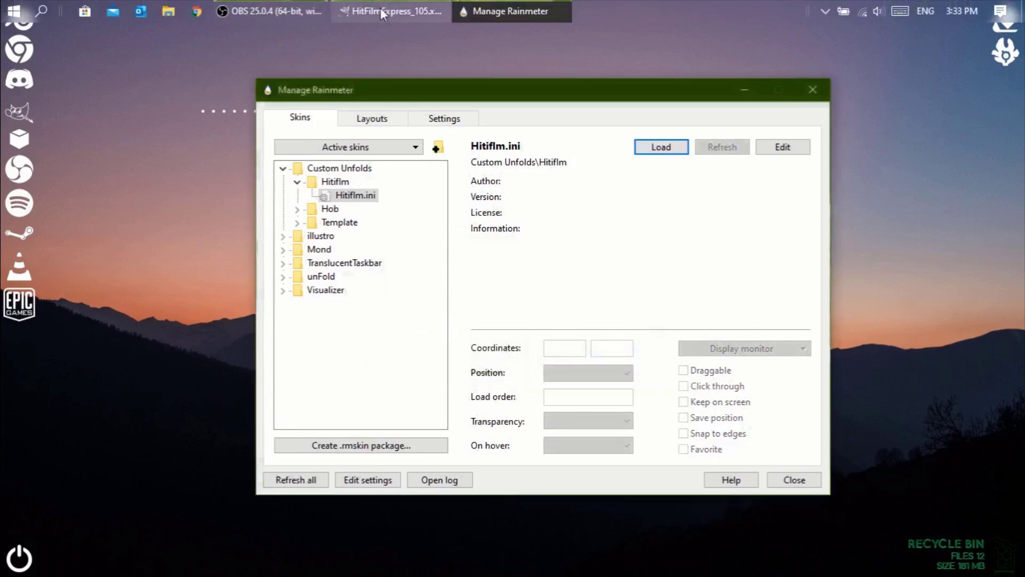
Change Hitfilm.ini's empty meter header to [Something], save it, and return to Rainmeter's manager.
click(168, 12)
click(150, 299)
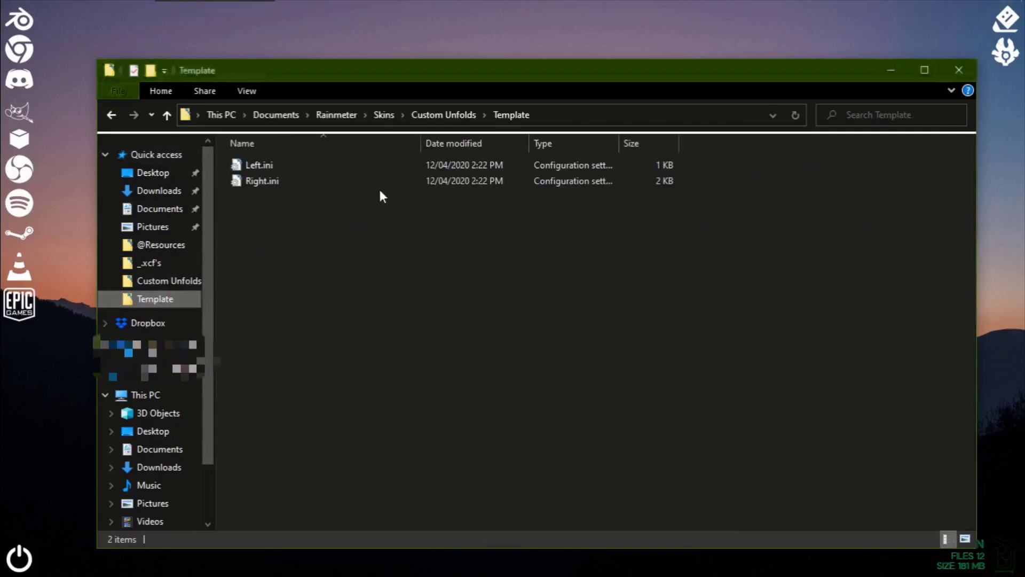
click(446, 114)
double_click(289, 196)
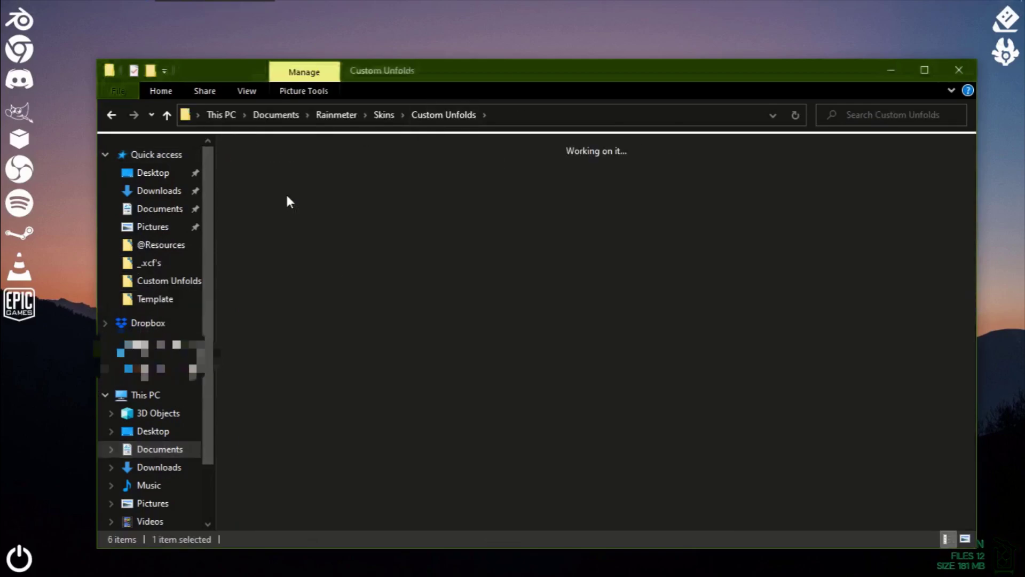
double_click(348, 206)
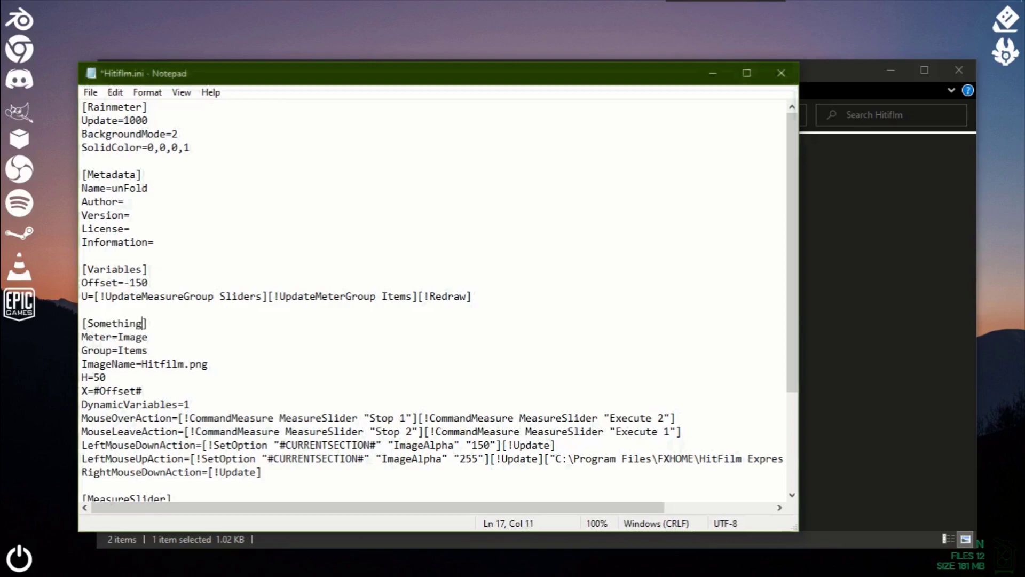
key(ctrl+s)
click(781, 73)
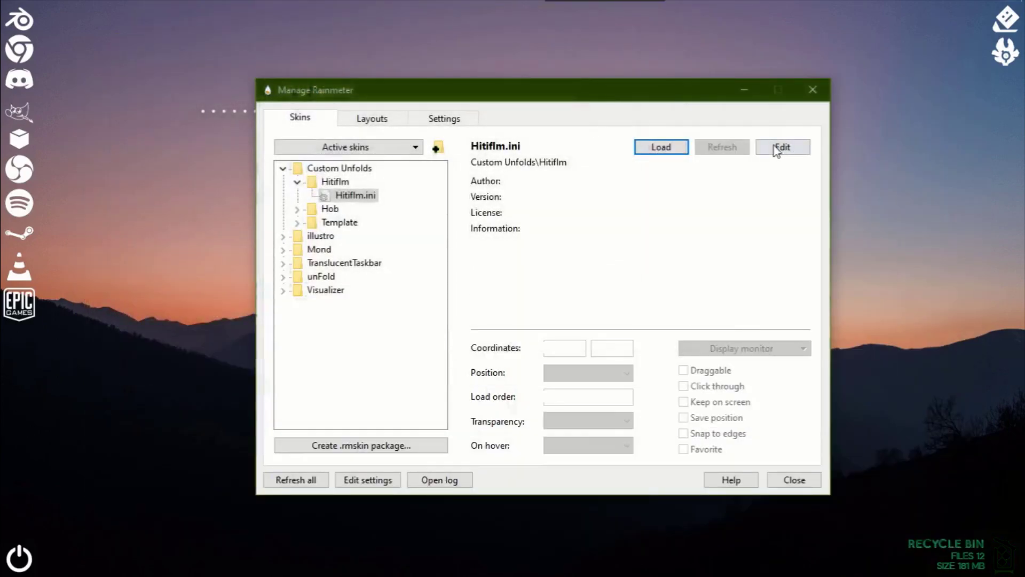
click(661, 147)
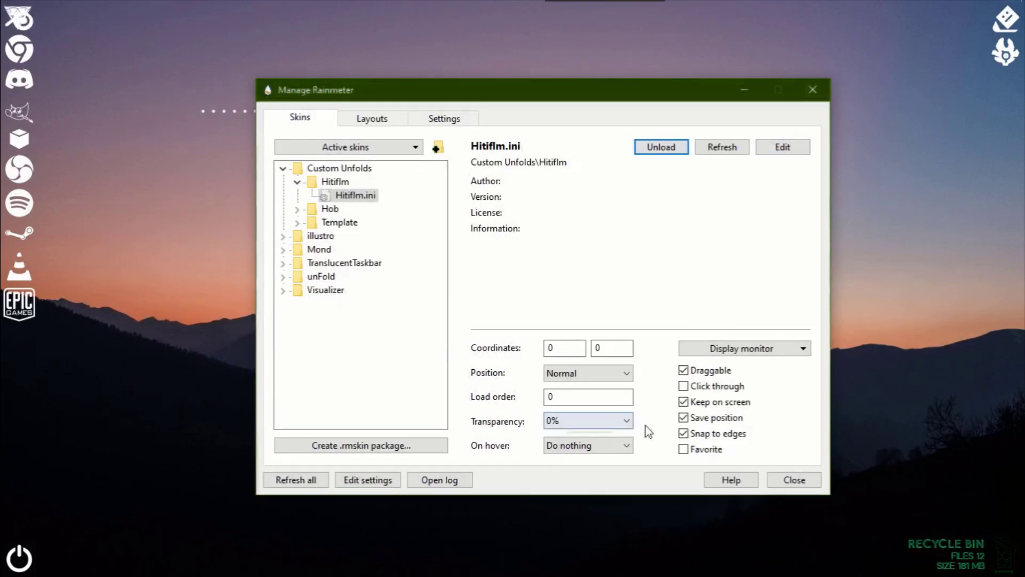
Set the Hitiflm skin's Y coordinate to 430 and minimise Manage Rainmeter.
click(623, 348)
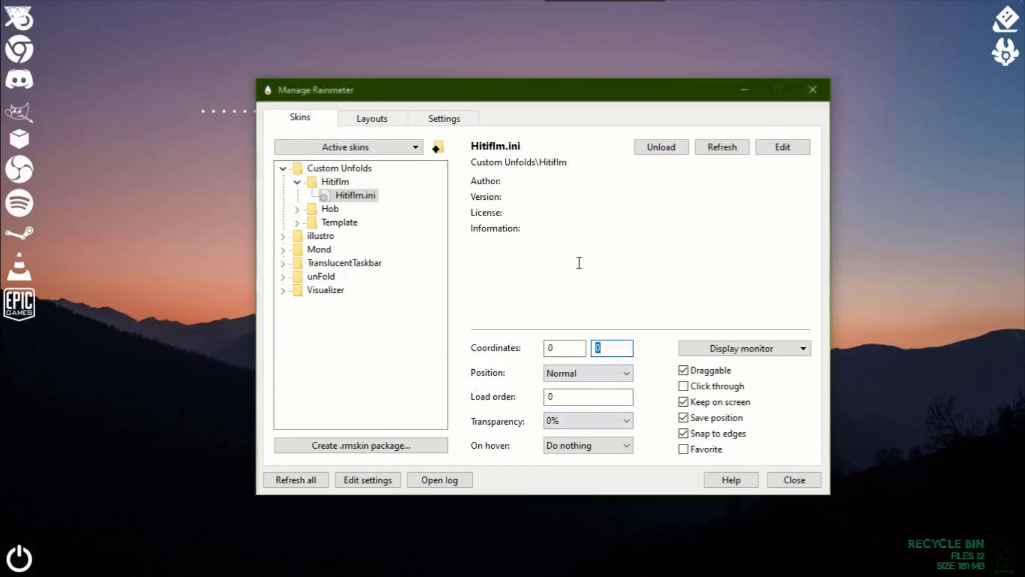
text(500)
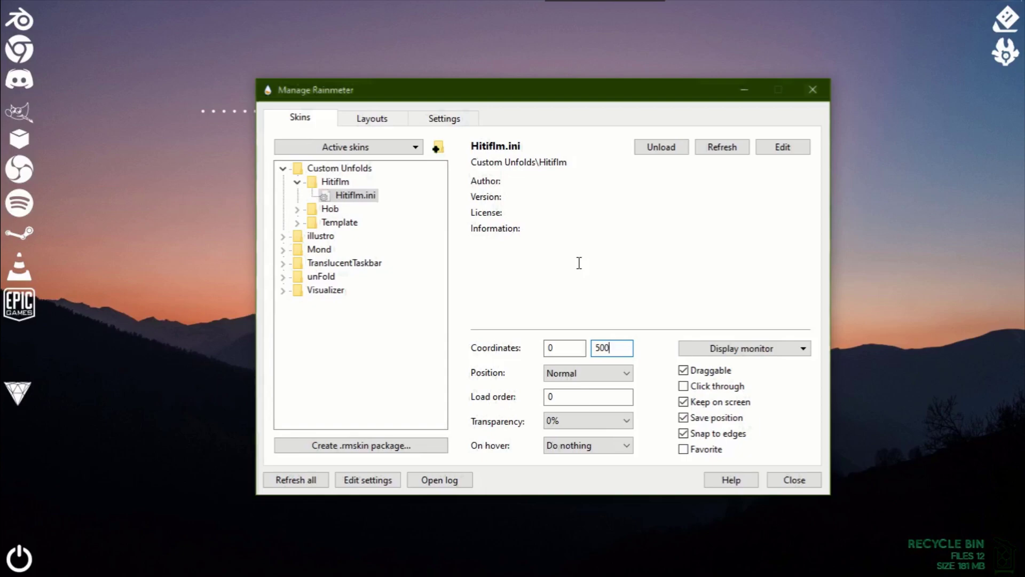
key(BackSpace)
key(BackSpace)
key(BackSpace)
text(450)
key(BackSpace)
key(BackSpace)
text(30)
key(BackSpace)
text(5)
key(BackSpace)
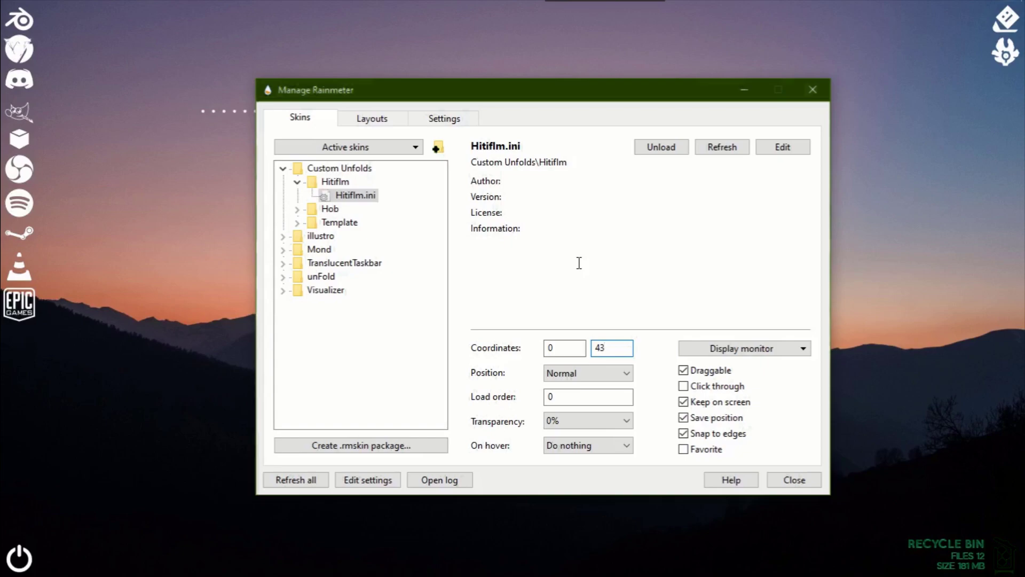
click(594, 374)
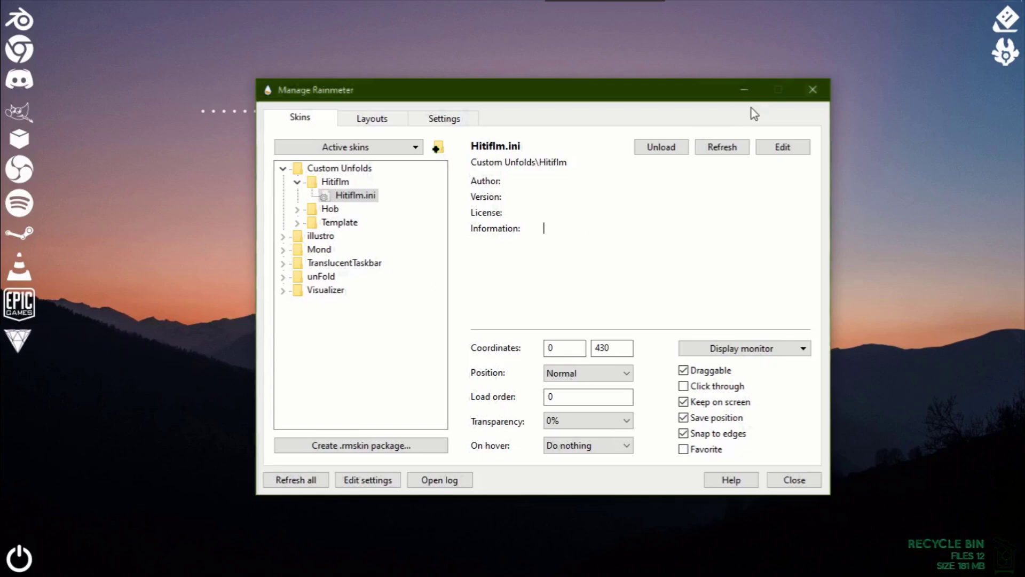
click(744, 90)
Nudge the Hitfilm text slightly right in the icon image and save the project.
click(189, 11)
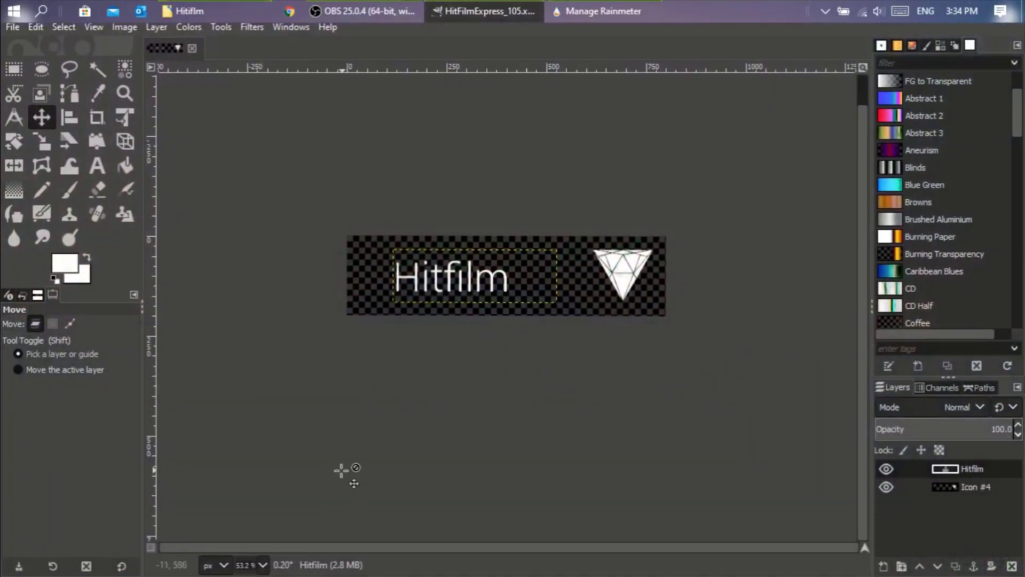
mouse_move(492, 295)
mouse_down()
mouse_move(523, 294)
mouse_move(505, 296)
mouse_up()
key(ctrl+s)
Re-export the image to Hitfilm.png and minimise GIMP.
click(12, 27)
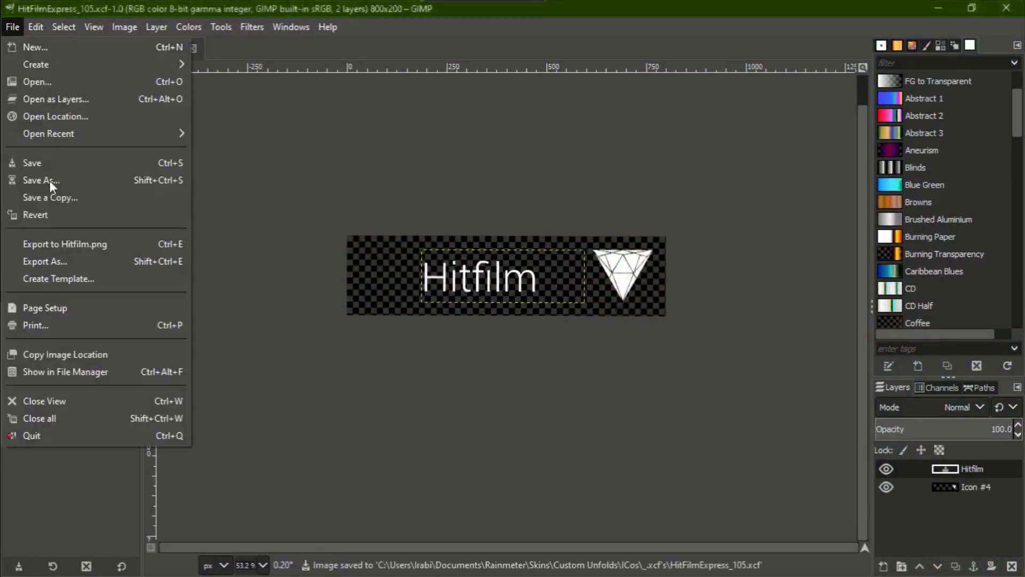
click(70, 239)
click(938, 8)
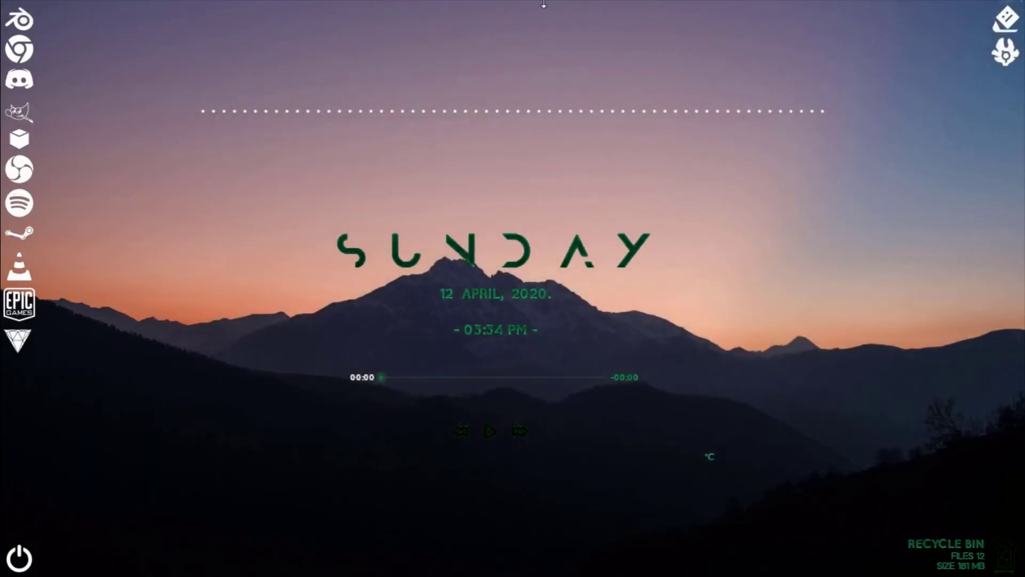
Minimise the skin manager and turn on Show desktop icons from the desktop's View menu.
click(579, 7)
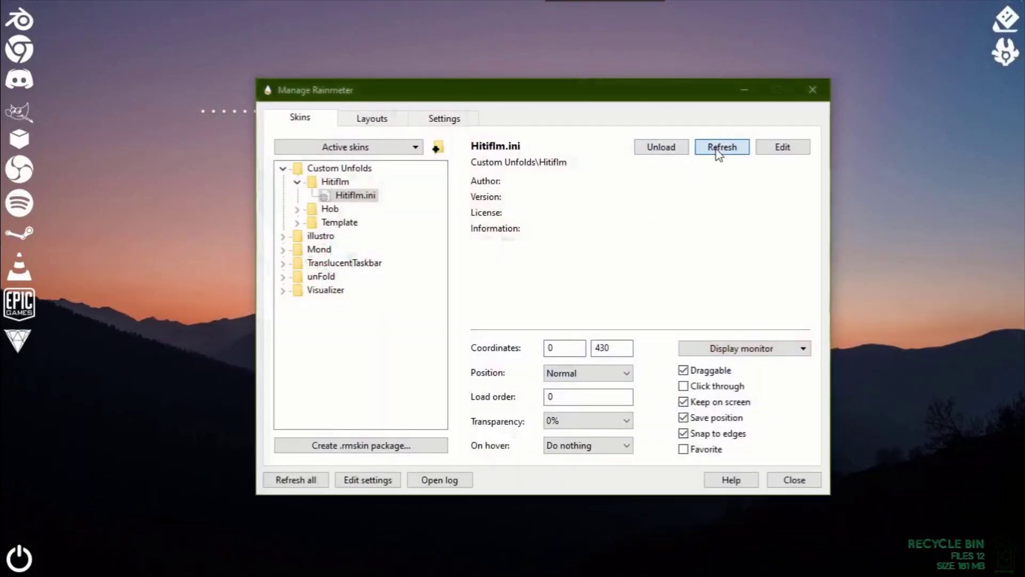
click(750, 90)
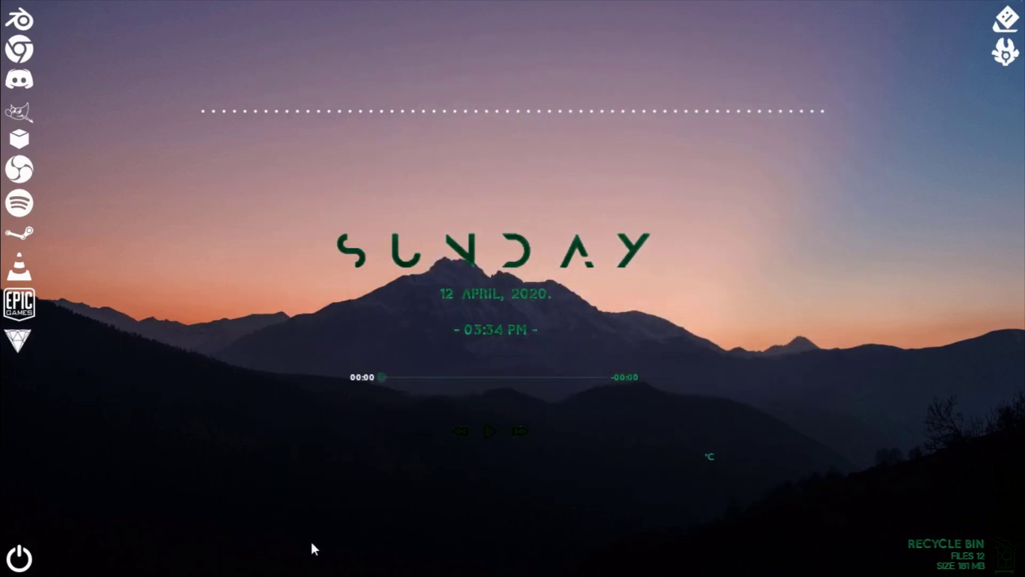
right_click(857, 146)
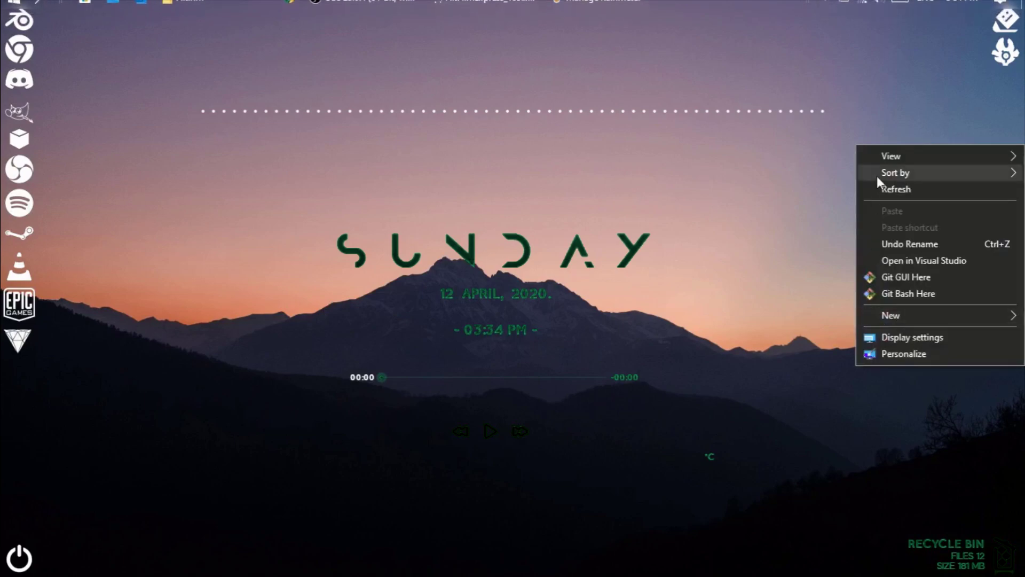
mouse_move(883, 161)
click(752, 249)
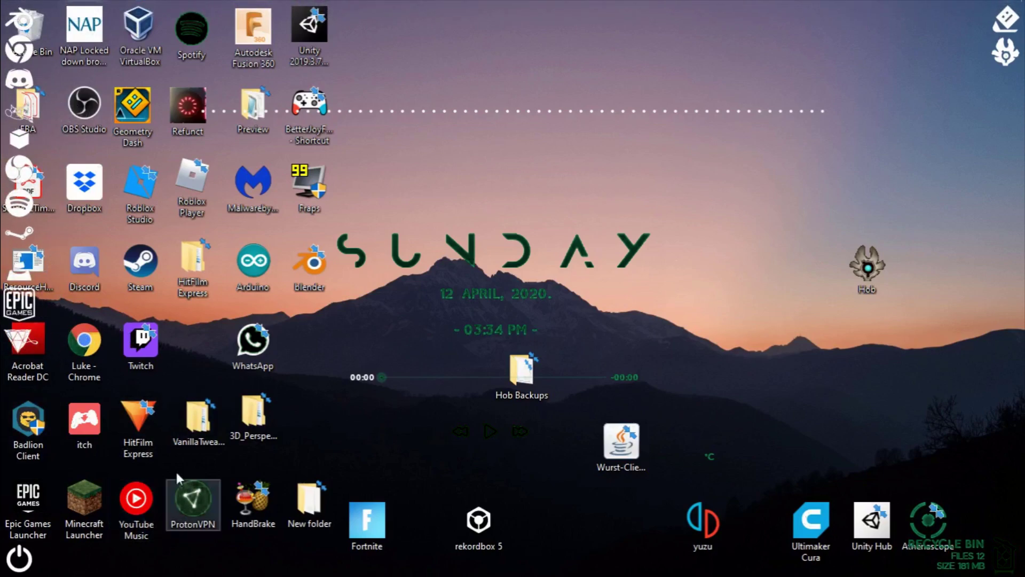
Turn Show desktop icons back off, leaving only the Rainmeter skins visible.
right_click(921, 315)
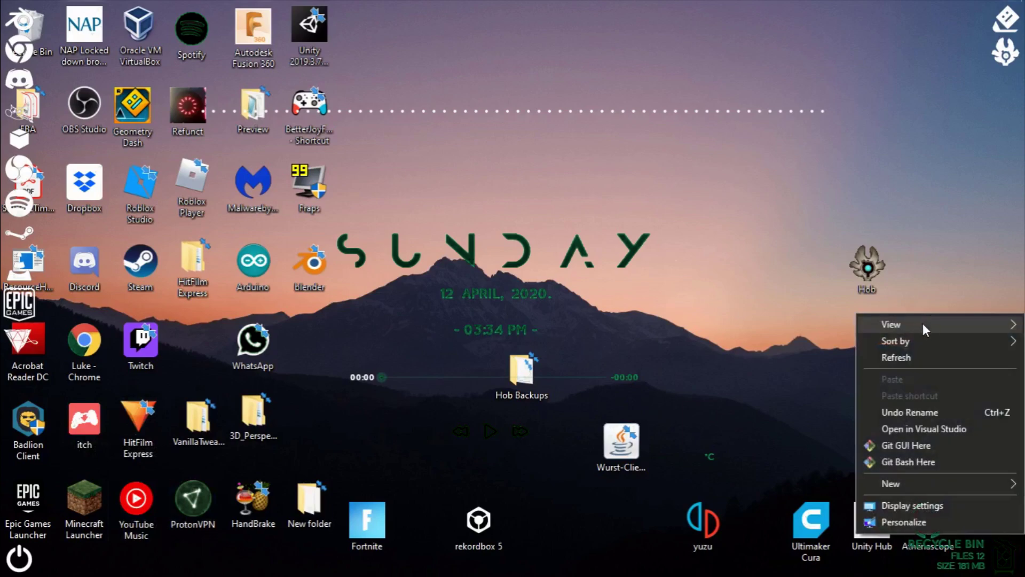
mouse_move(921, 323)
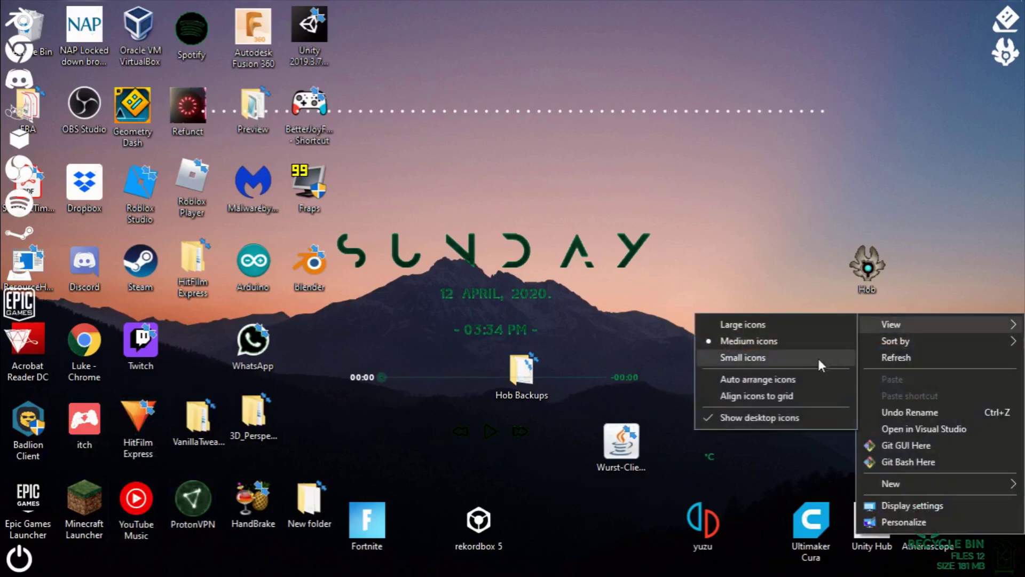
click(742, 432)
right_click(857, 363)
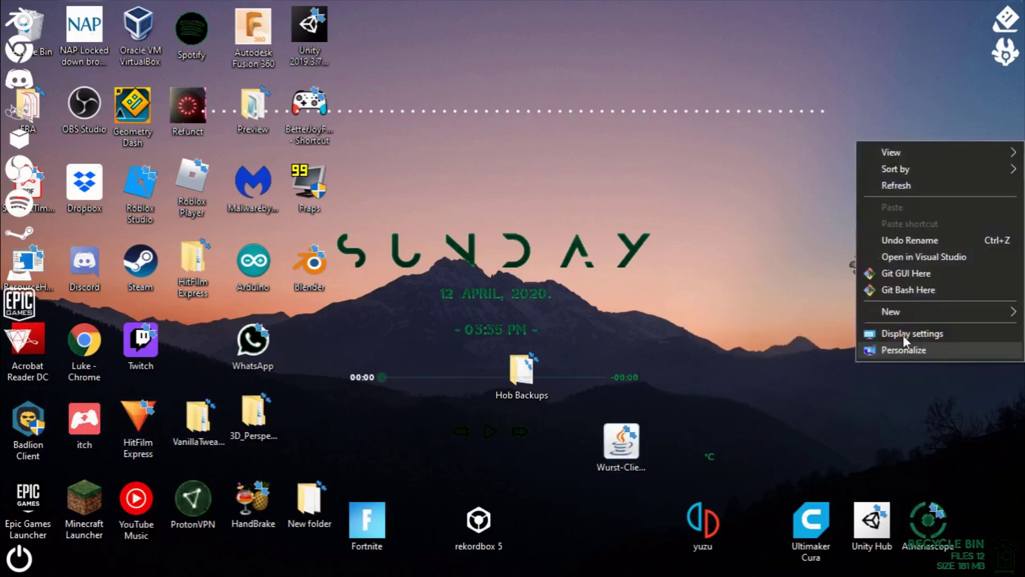
mouse_move(889, 152)
click(748, 246)
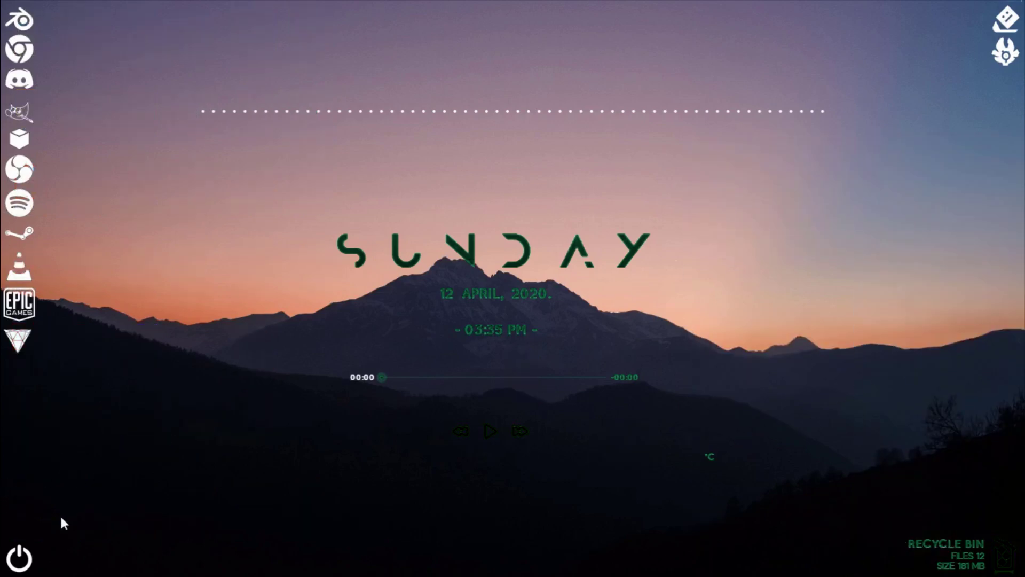
Briefly open the Hitfilm skin folder, then close it.
mouse_move(543, 3)
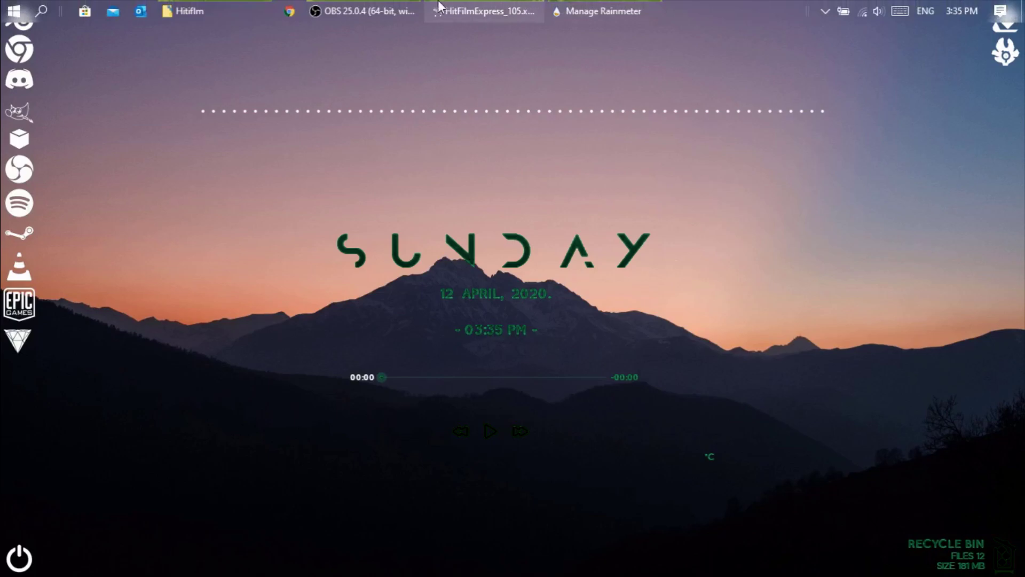
click(193, 6)
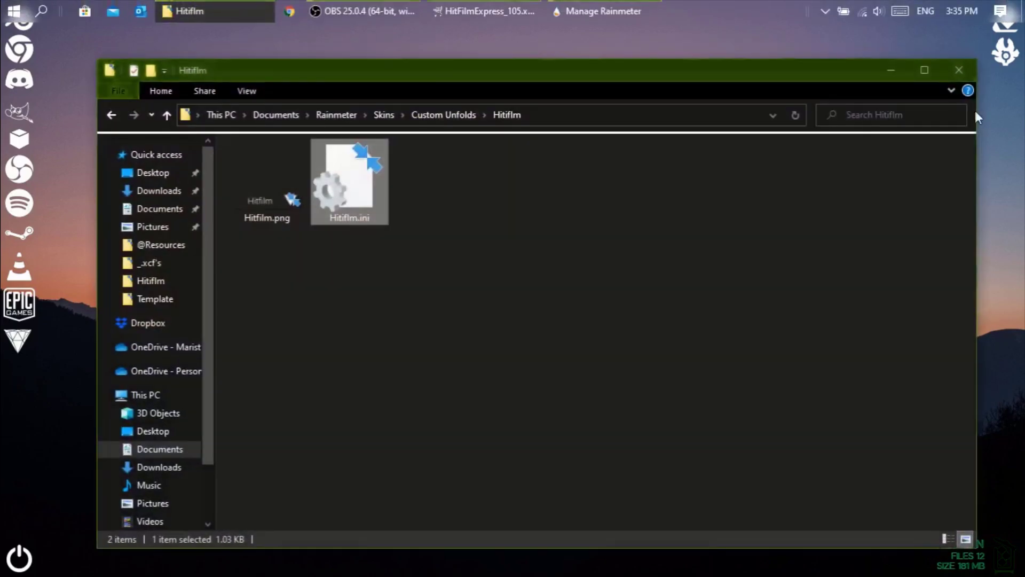
click(965, 71)
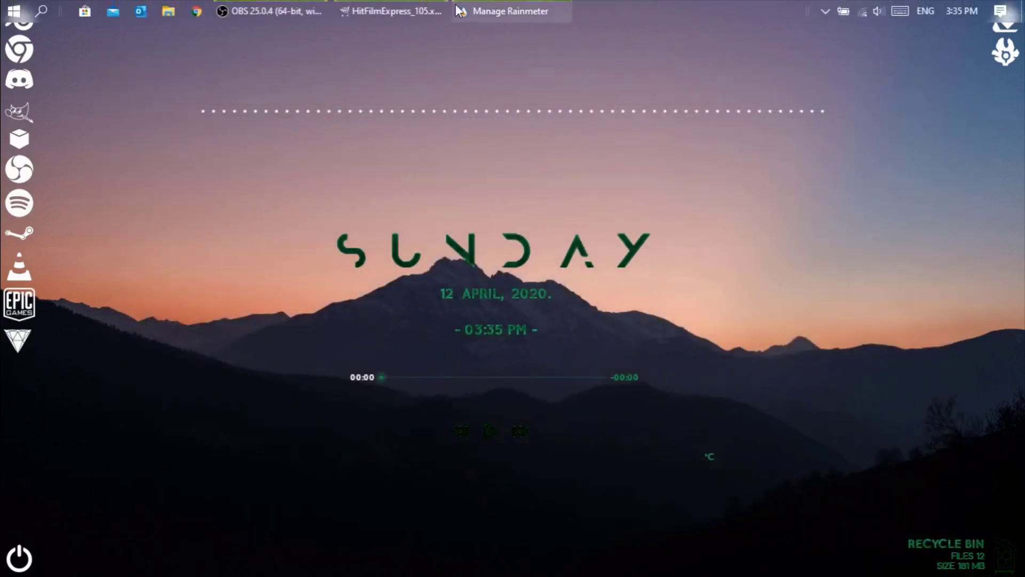
Review the skin folders and Active skins list in Manage Rainmeter, then close it.
click(512, 11)
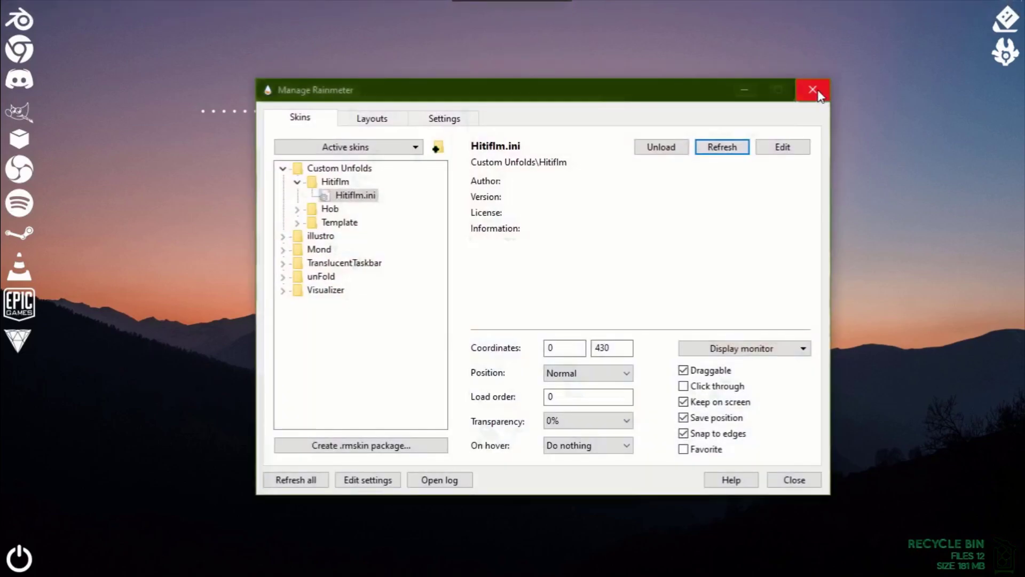
click(299, 182)
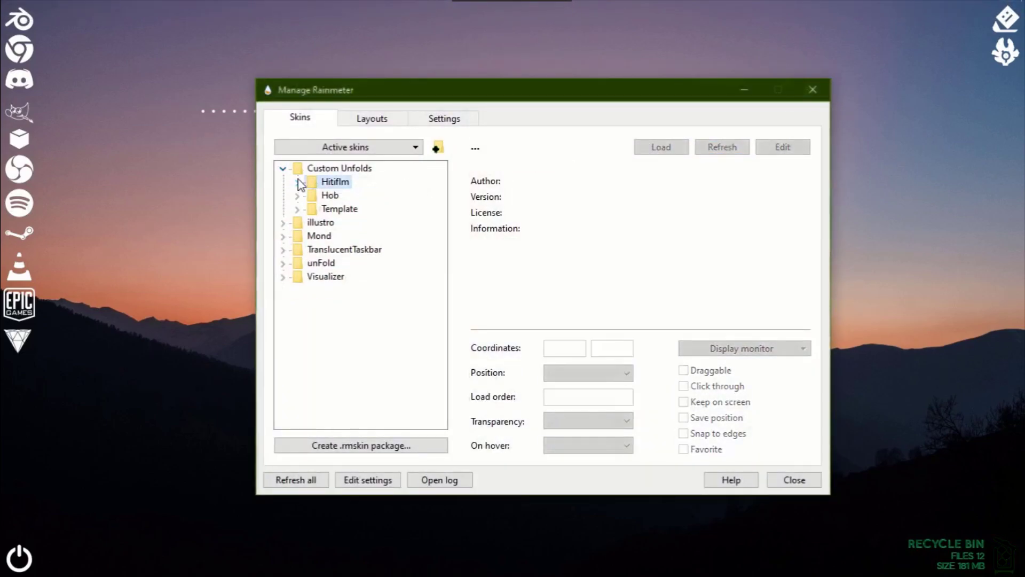
click(283, 169)
click(283, 169)
click(414, 147)
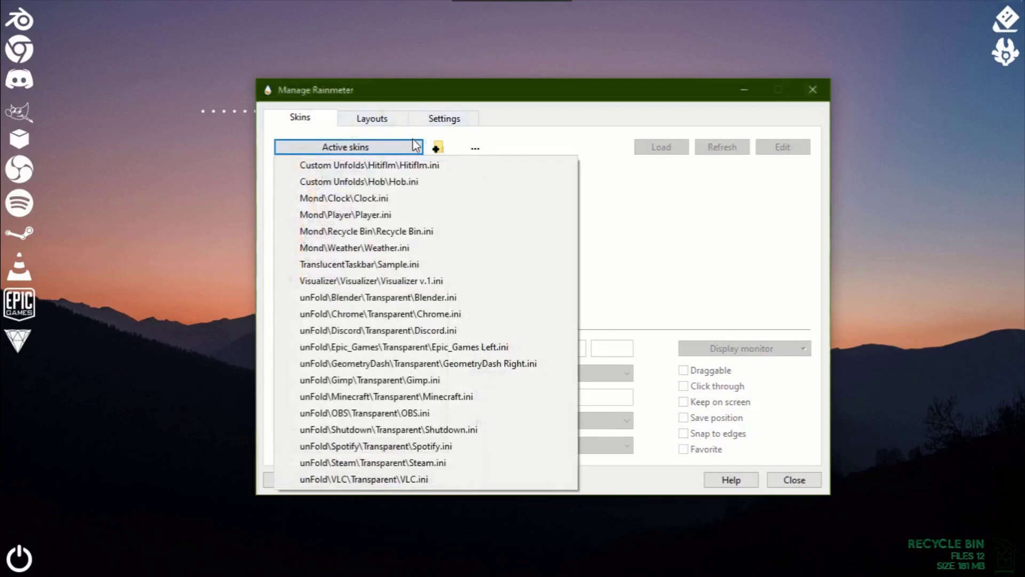
click(415, 143)
click(388, 354)
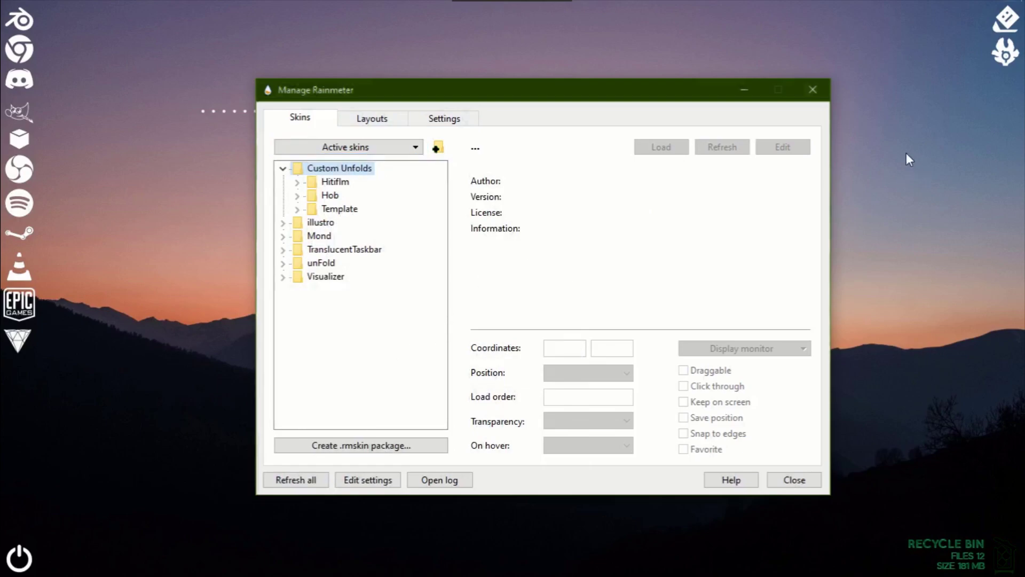
click(812, 89)
Close GIMP to reveal the desktop.
click(392, 10)
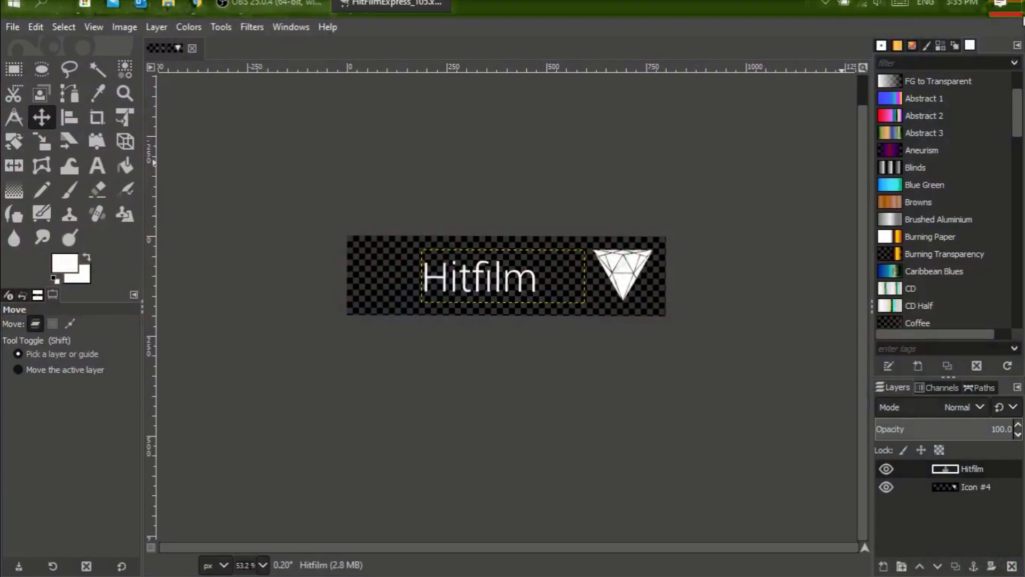
click(1013, 6)
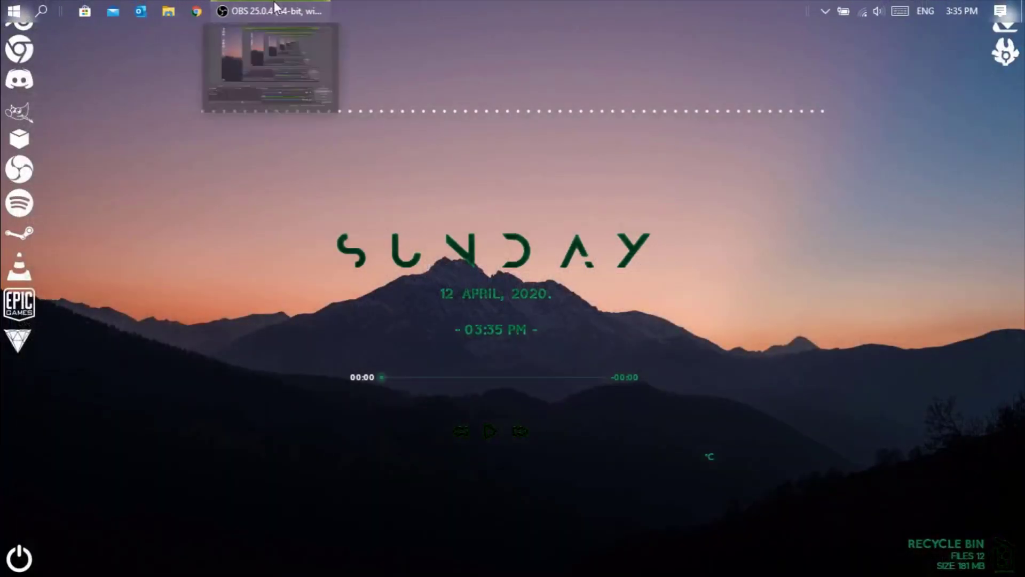
click(276, 6)
click(277, 7)
Minimise the OBS recording window and launch HitFilm Express from the desktop Hitfilm skin.
click(278, 6)
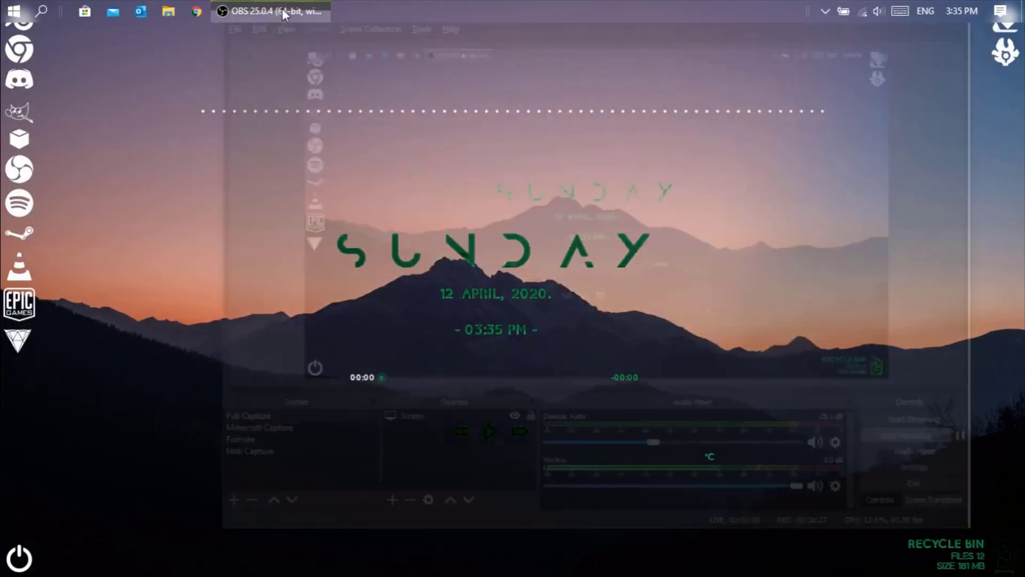
double_click(521, 18)
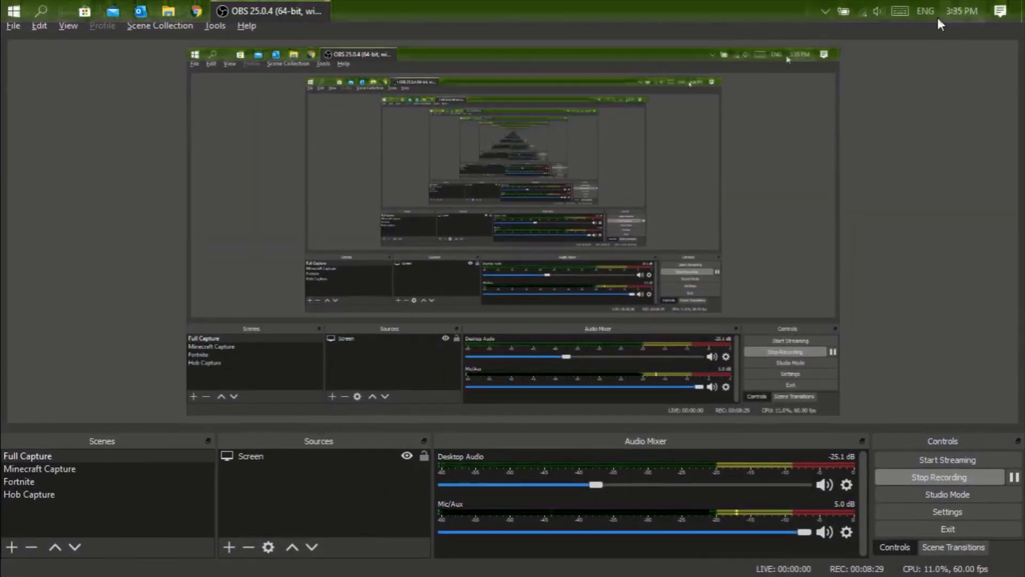
click(938, 7)
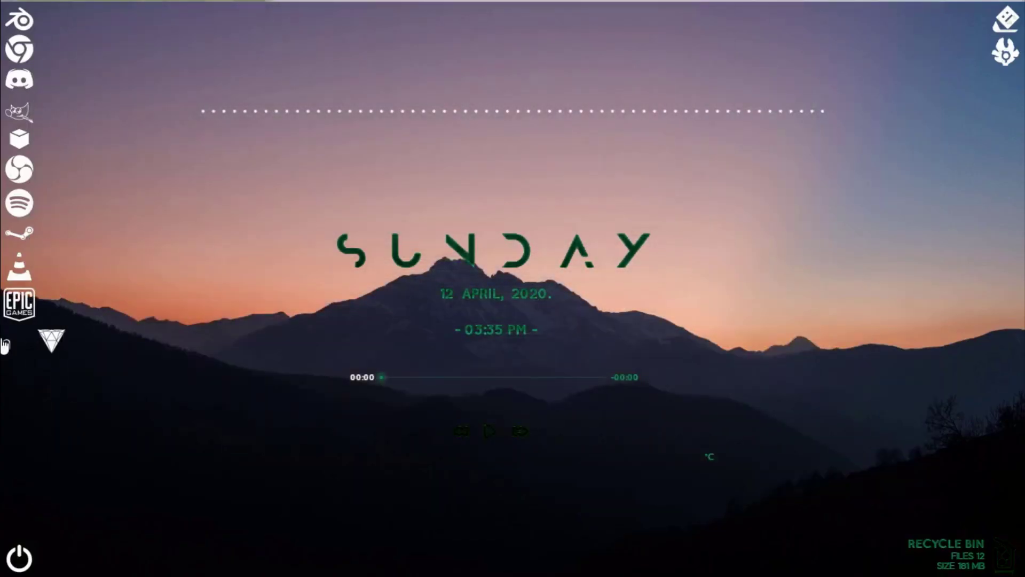
click(46, 347)
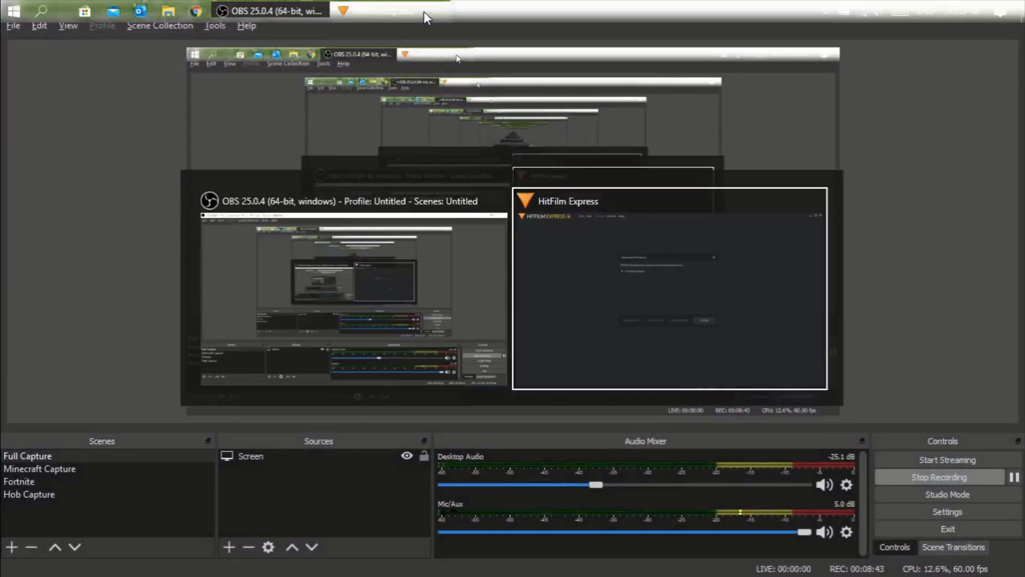
Cancel the Recovered Projects prompt and close HitFilm Express.
click(711, 187)
click(624, 368)
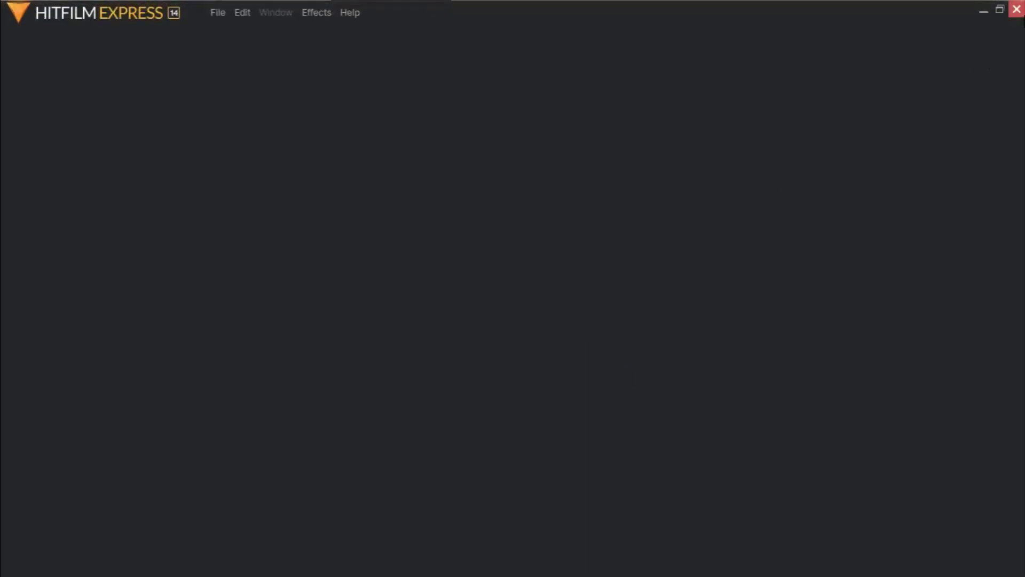
click(1017, 10)
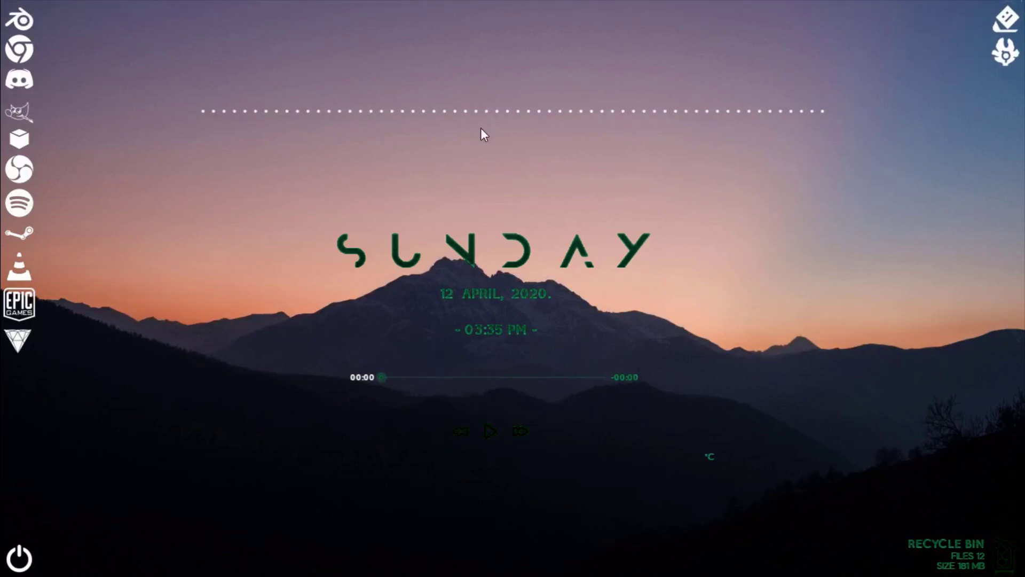
mouse_move(472, 6)
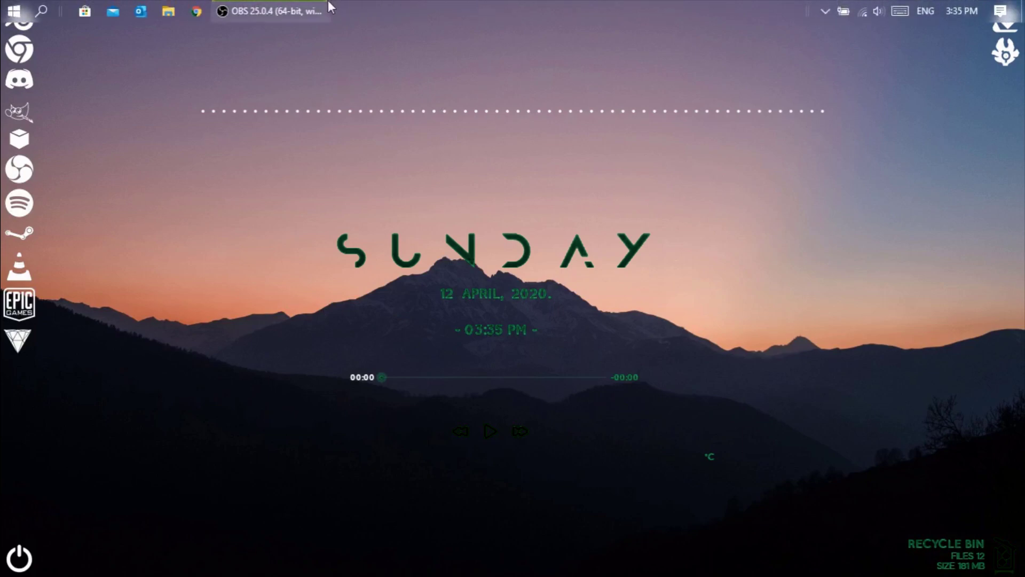
mouse_move(288, 5)
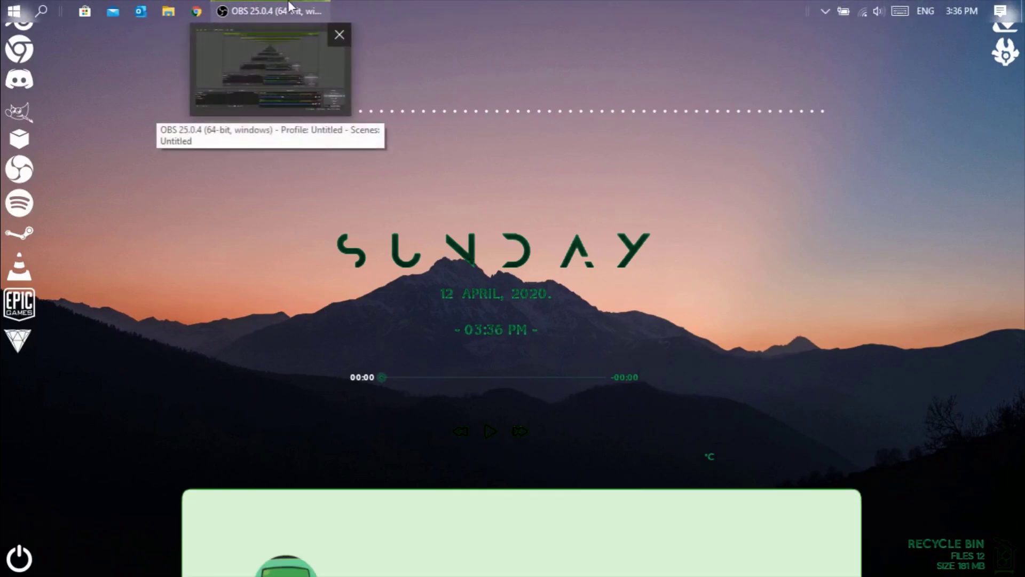